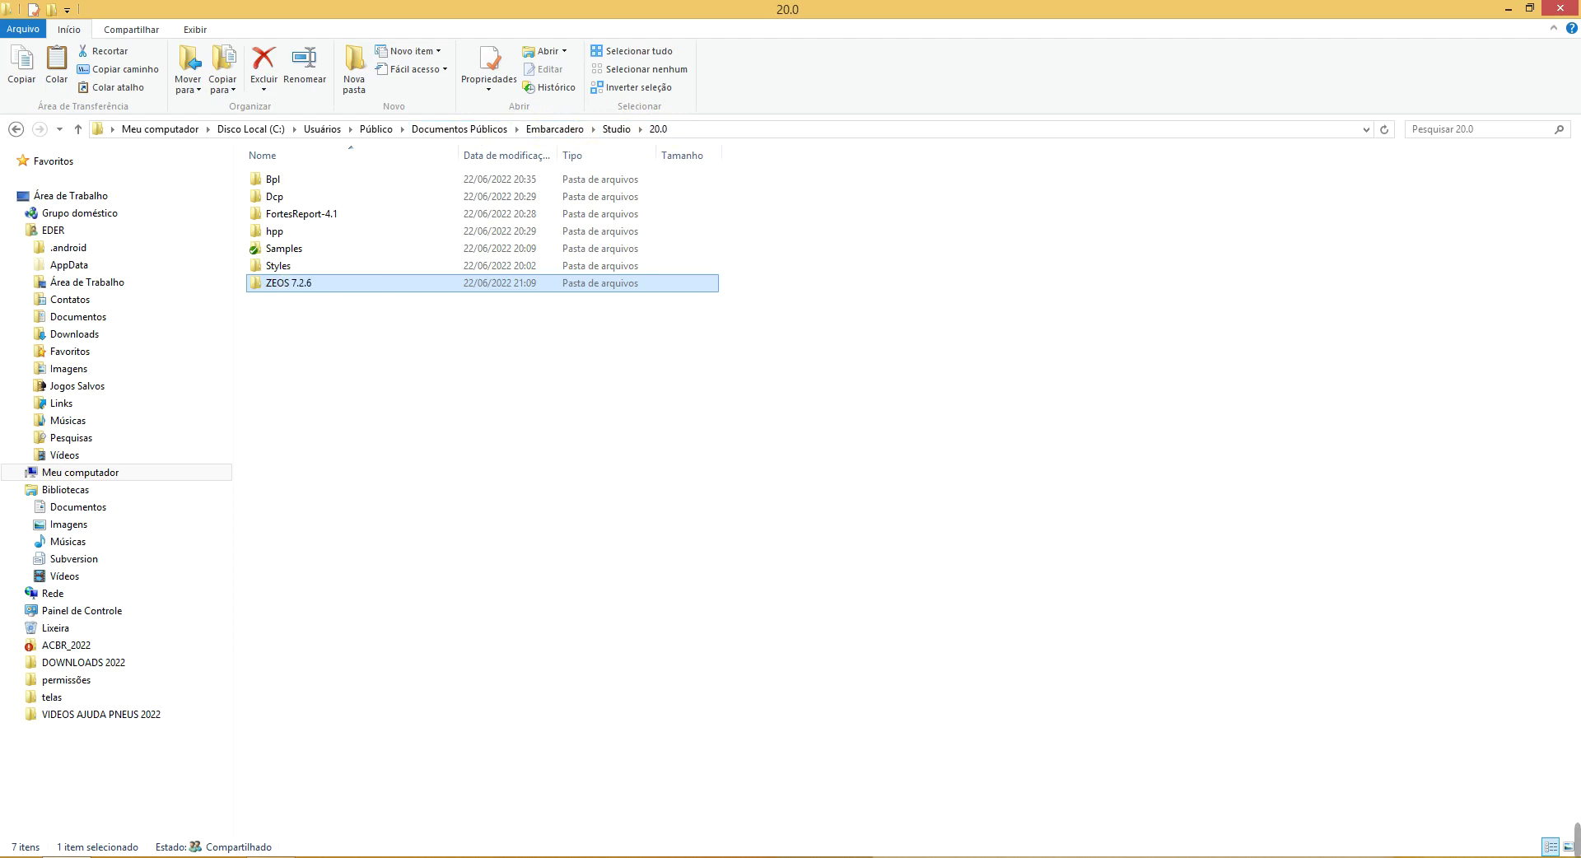
# Switch to Delphi and open the project group ZeosDboDev.groupproj from the ZEOS 7.2.6 packages folder DelphiXE10.3
pyautogui.hotkey('alt', 'Tab')
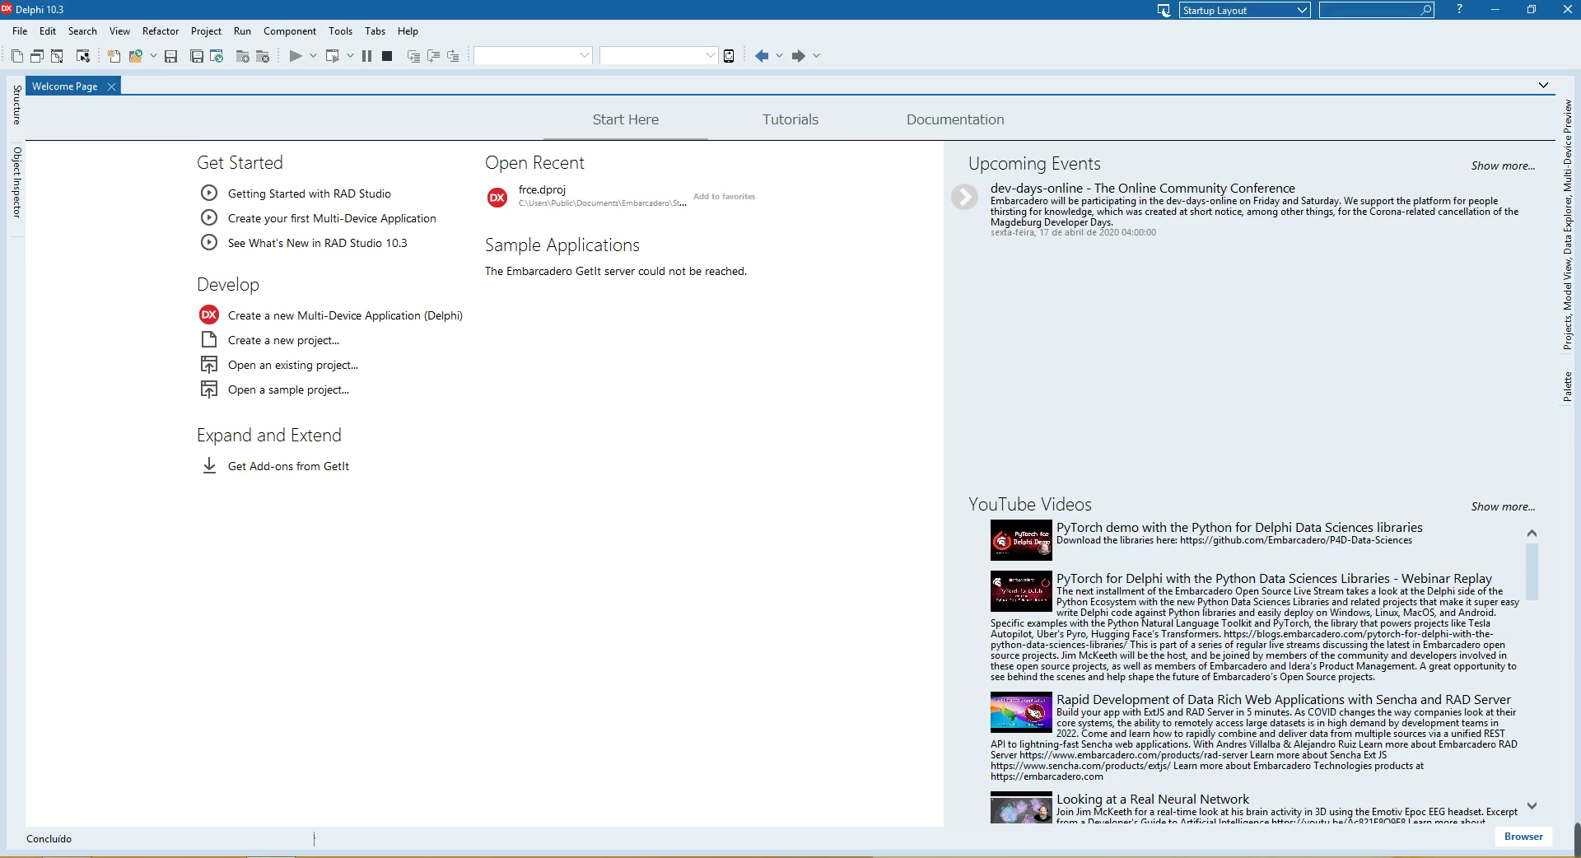
pyautogui.click(21, 33)
pyautogui.click(42, 69)
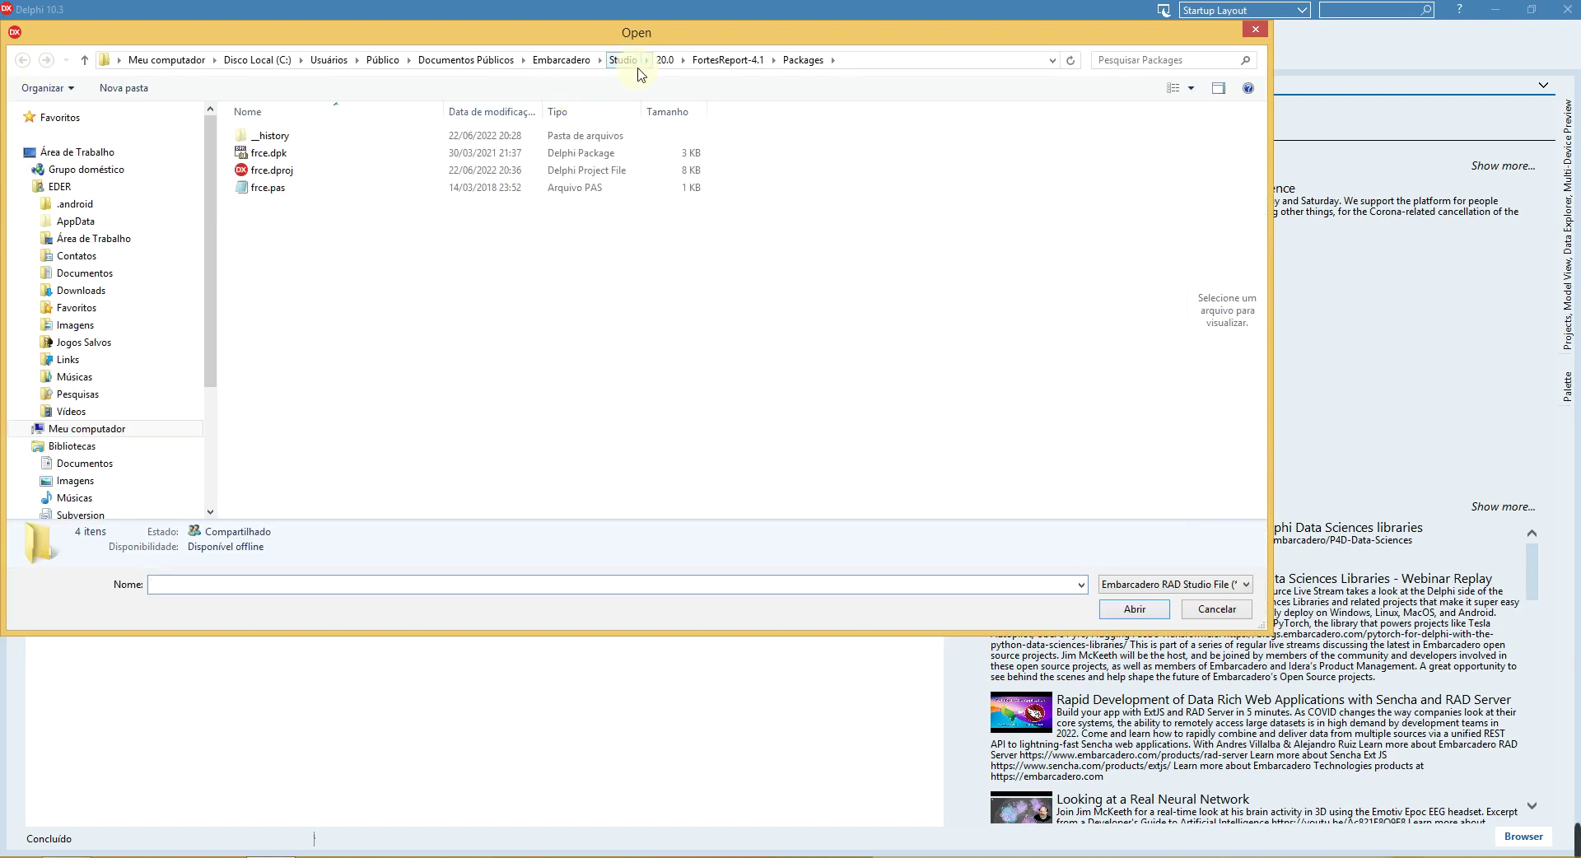
pyautogui.click(660, 63)
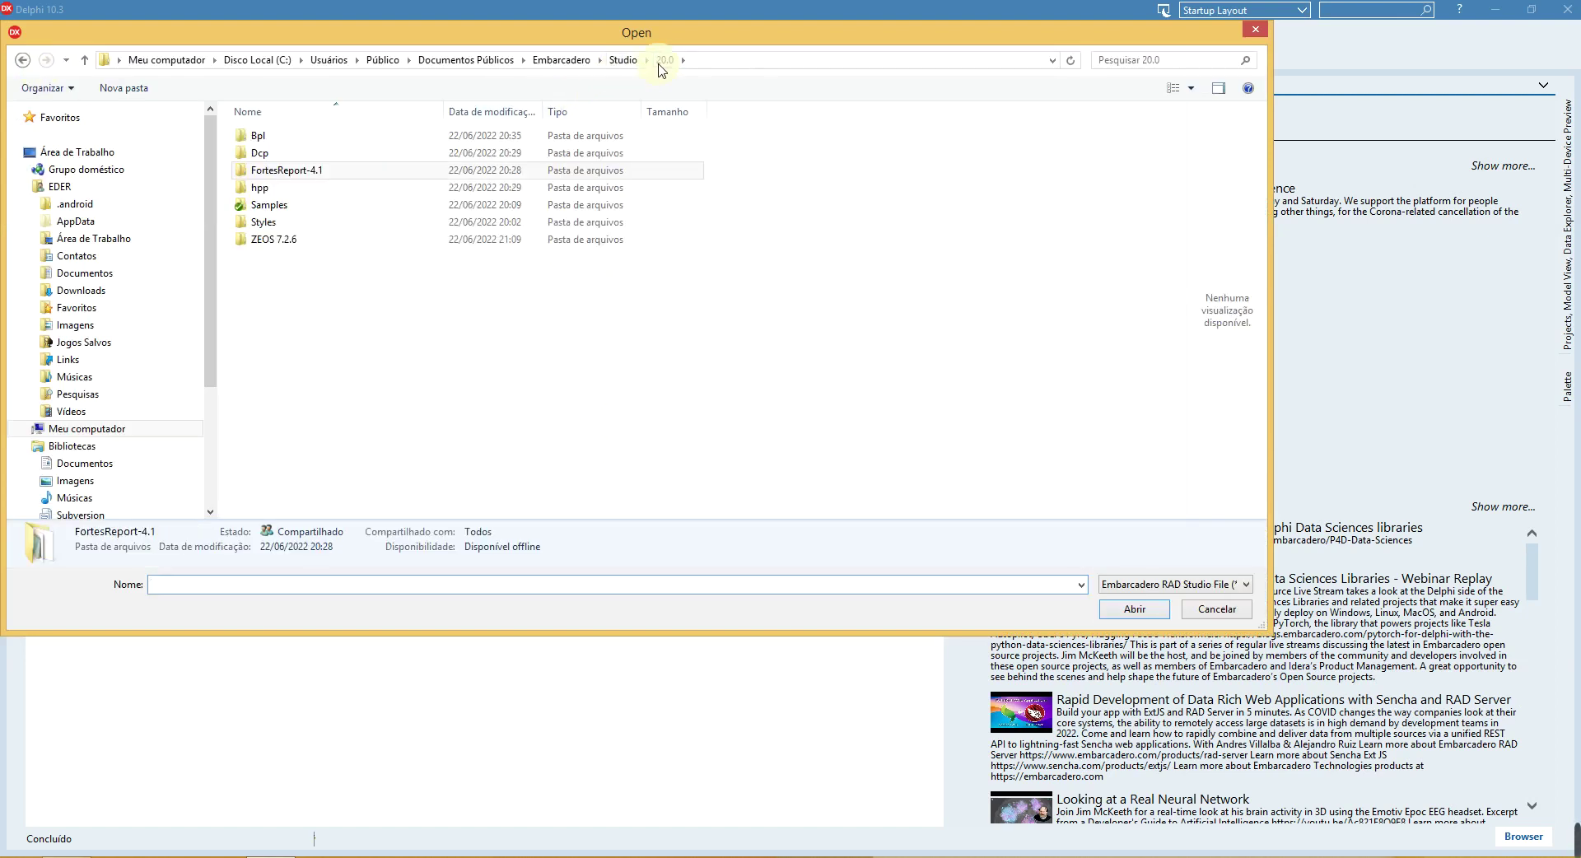
pyautogui.doubleClick(285, 241)
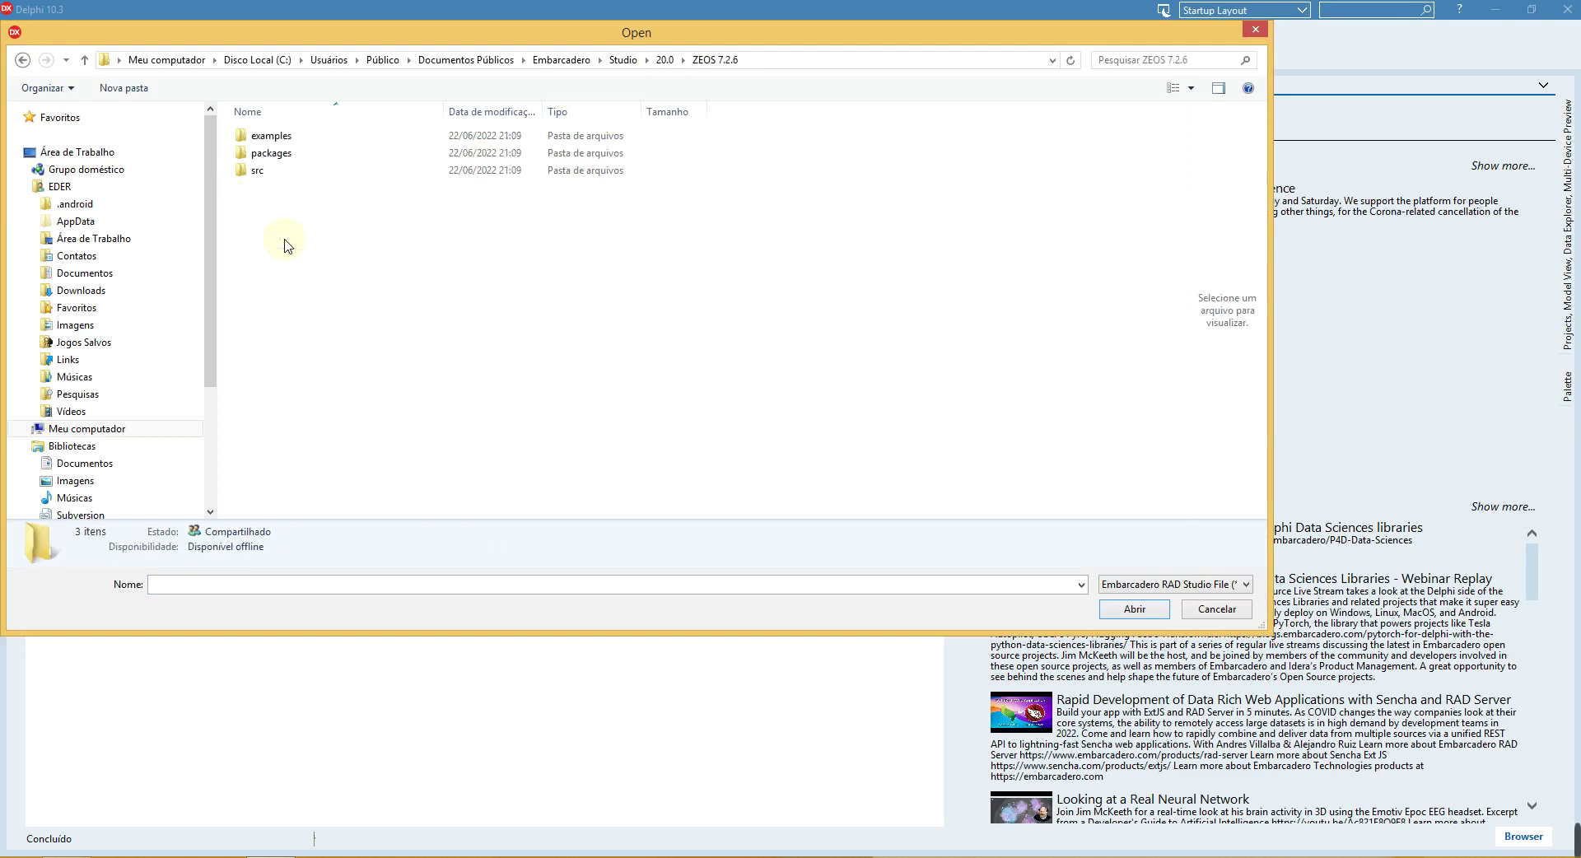
pyautogui.doubleClick(304, 157)
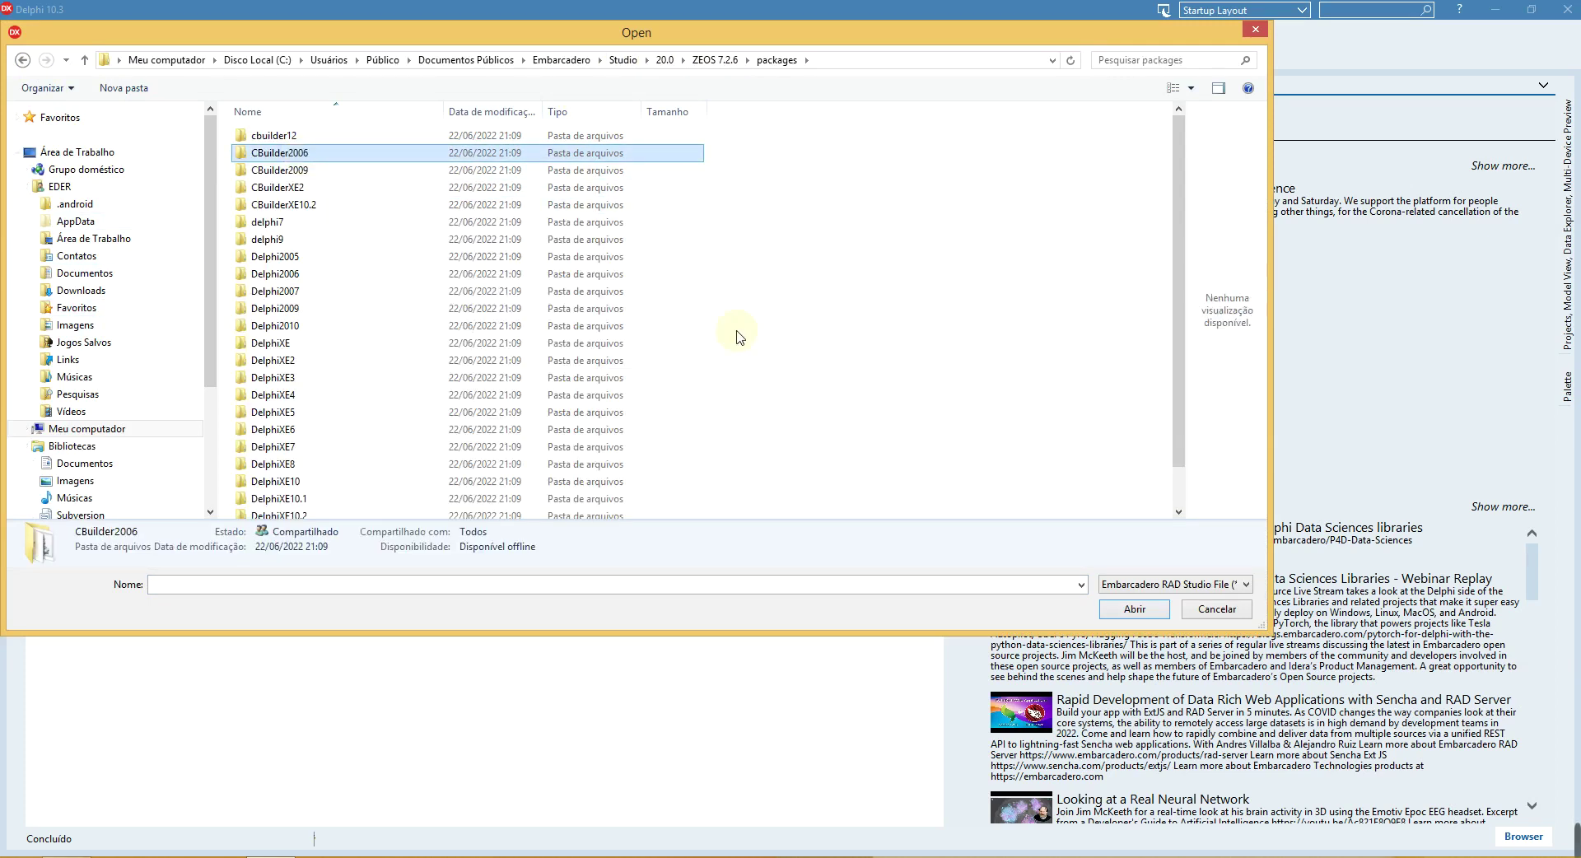
pyautogui.scroll(-1, 327, 350)
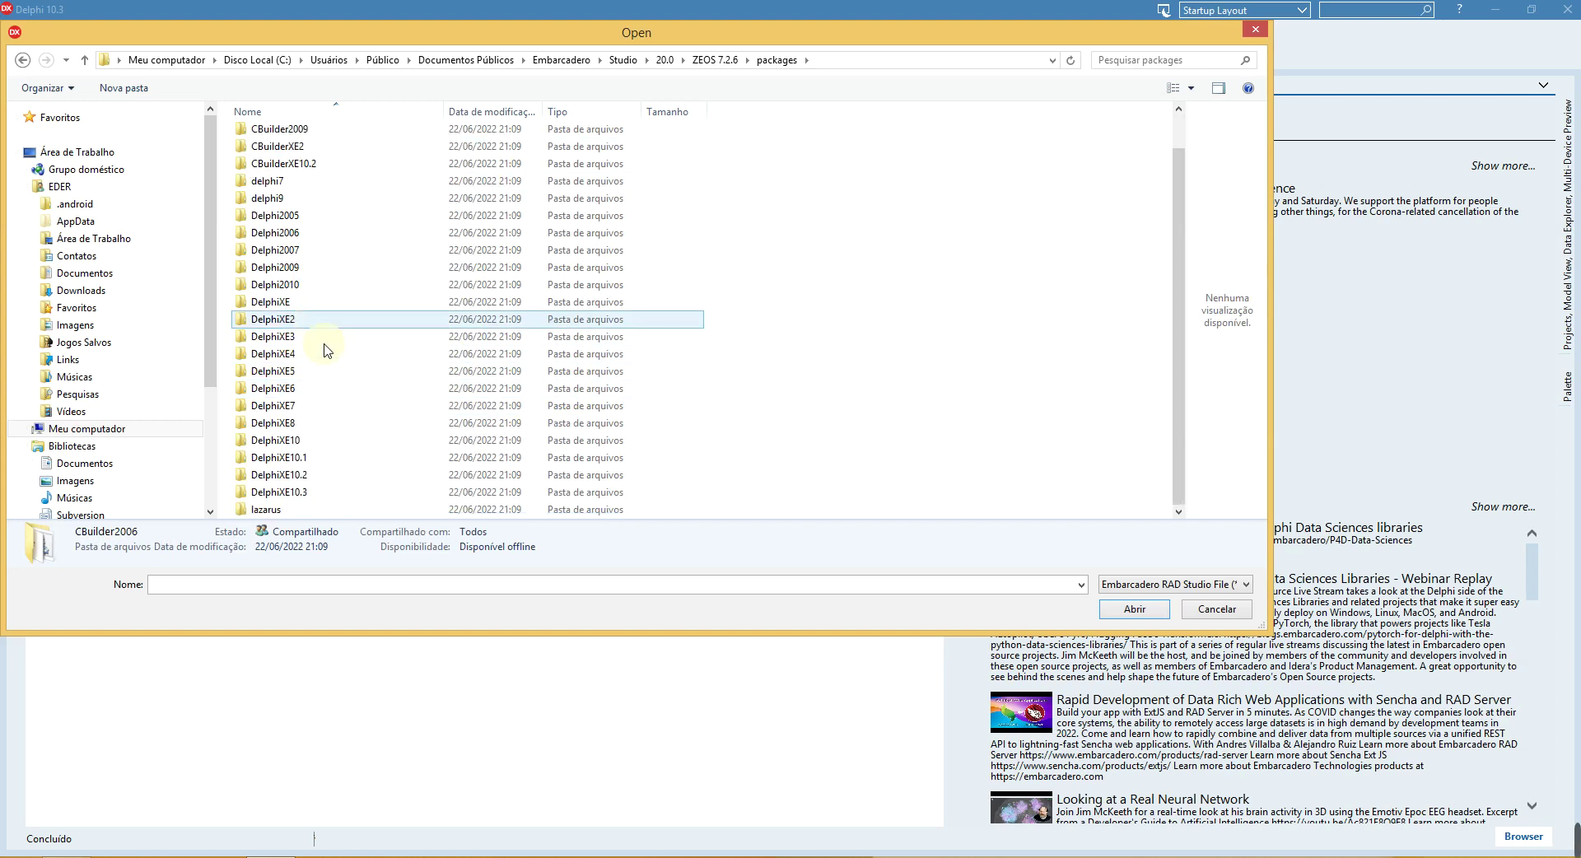
pyautogui.doubleClick(305, 494)
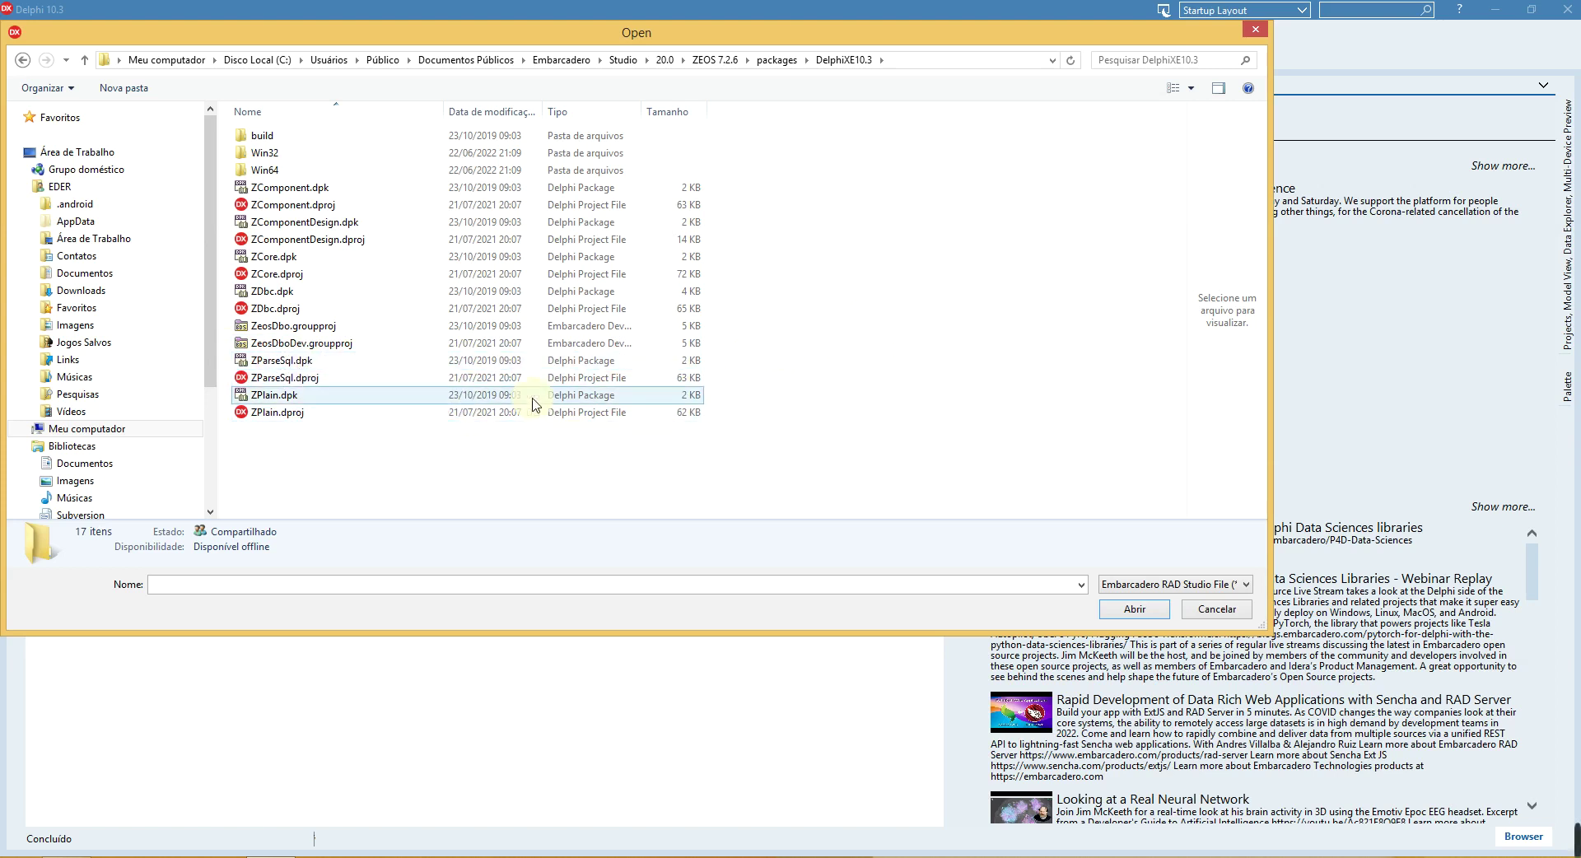
pyautogui.click(345, 354)
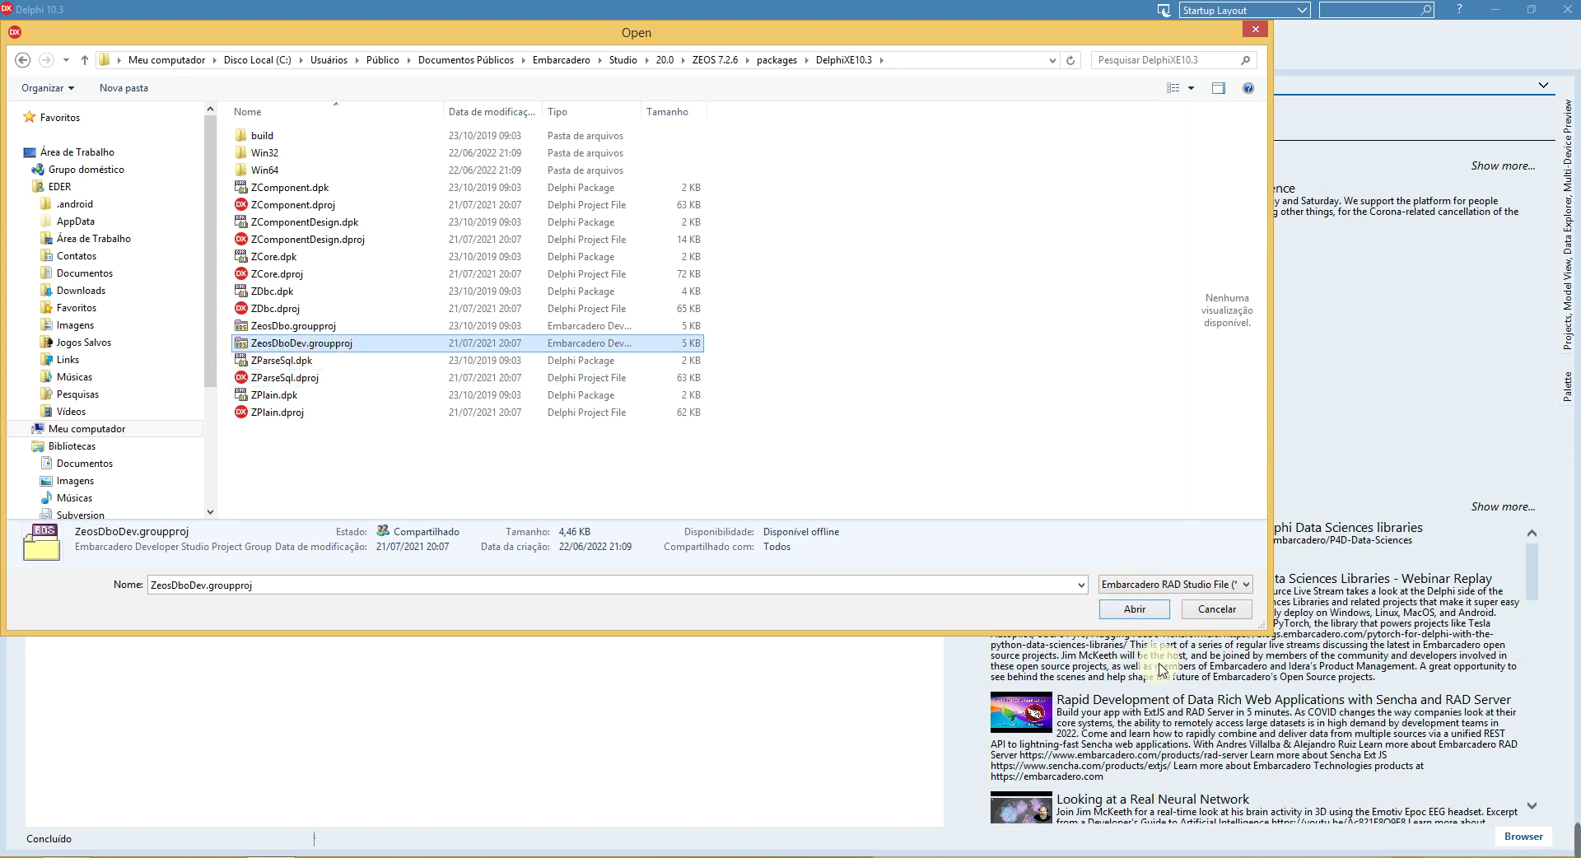
pyautogui.click(1145, 609)
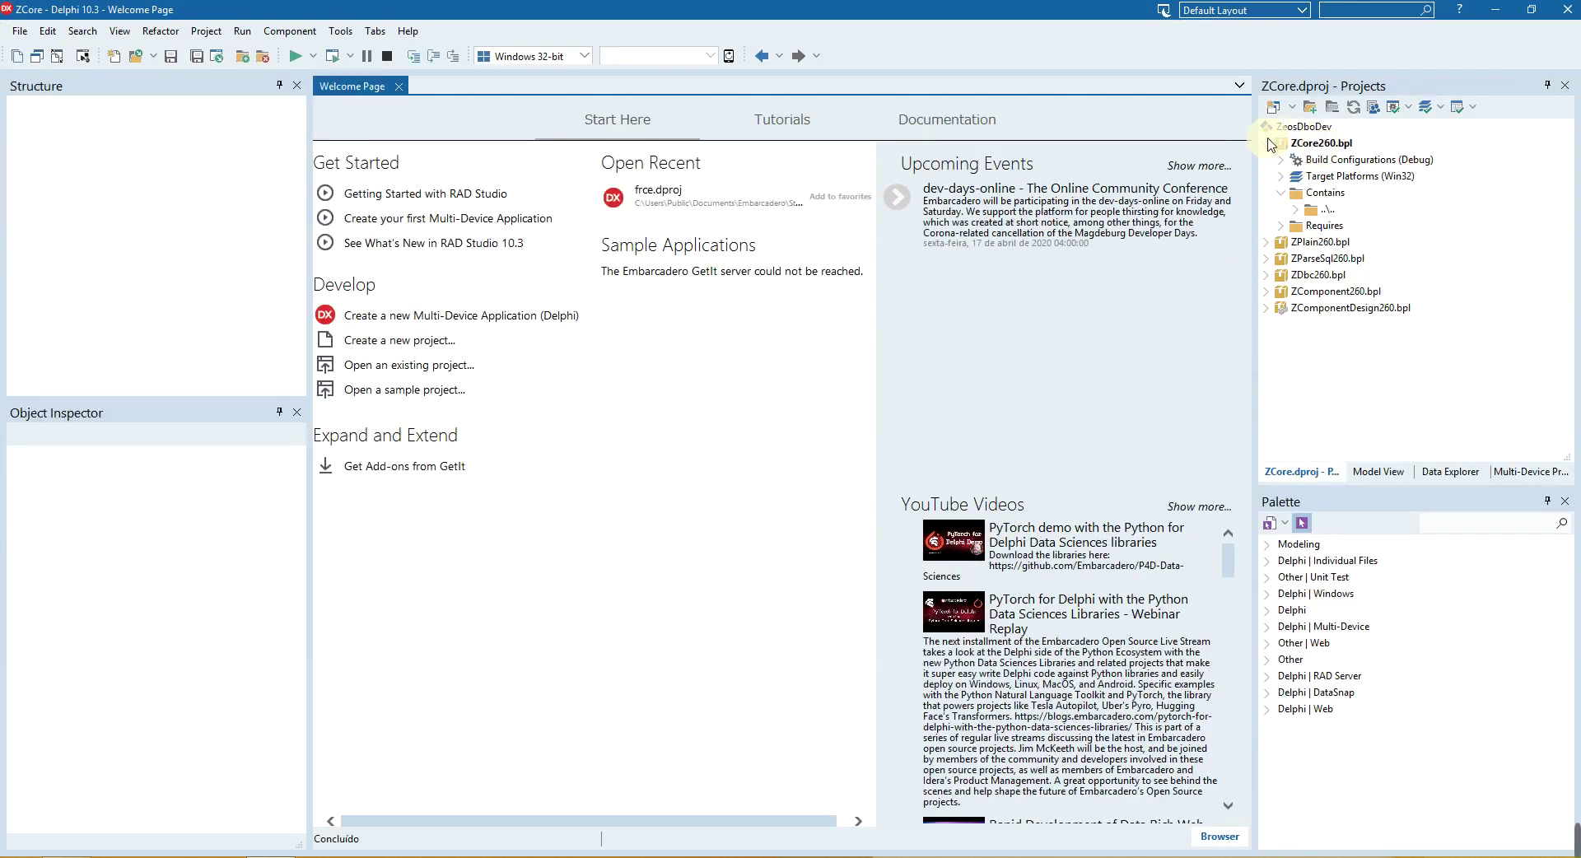
# Compile all projects in the ZeosDboDev group, then close the compile report and the stray browser window
pyautogui.rightClick(1300, 132)
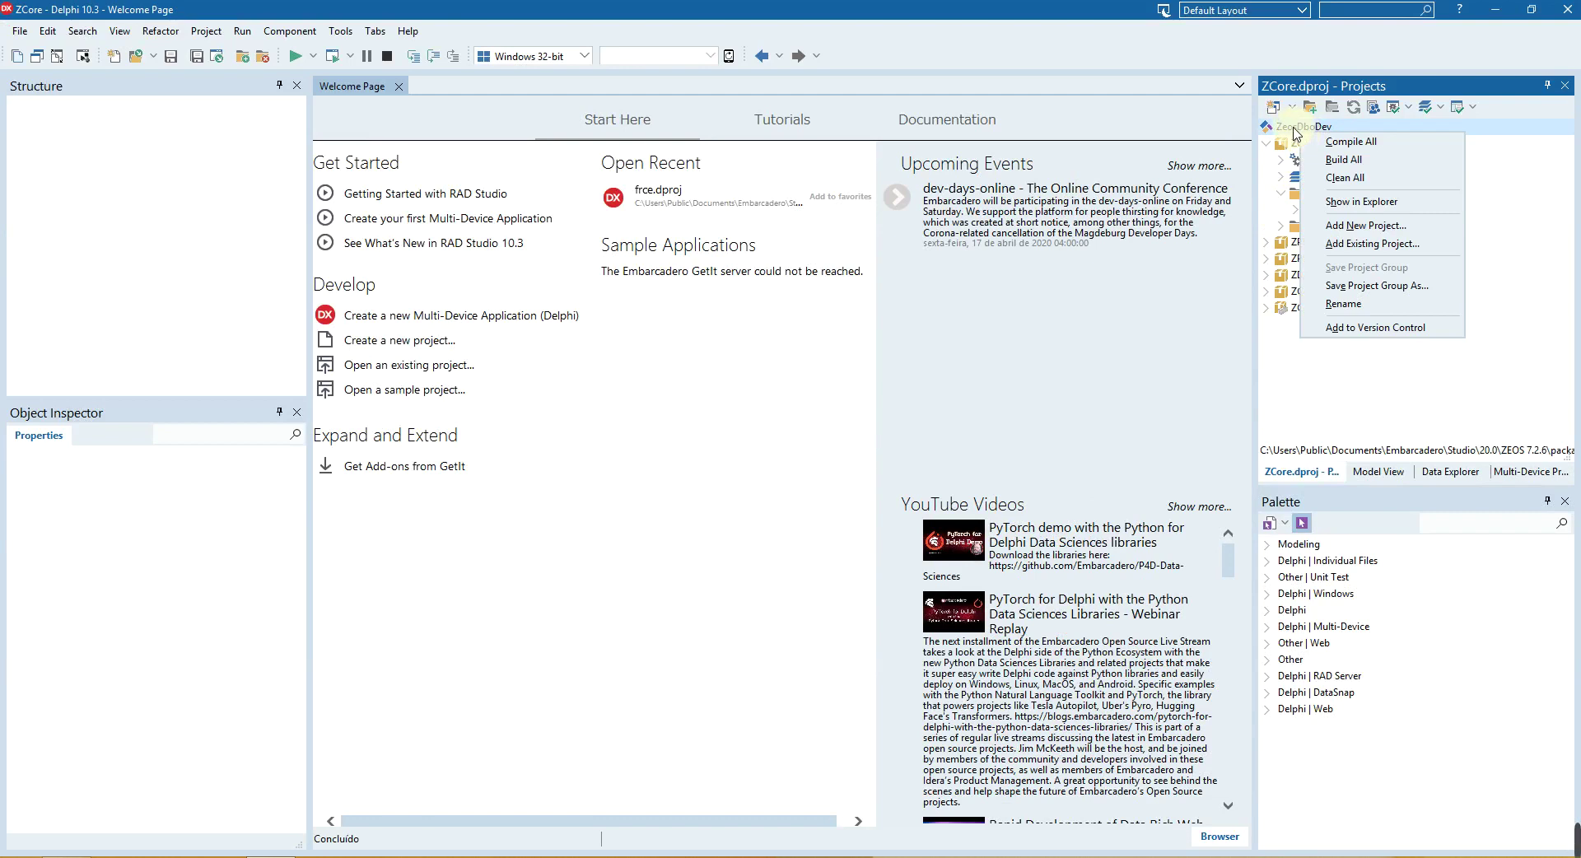
pyautogui.click(1353, 157)
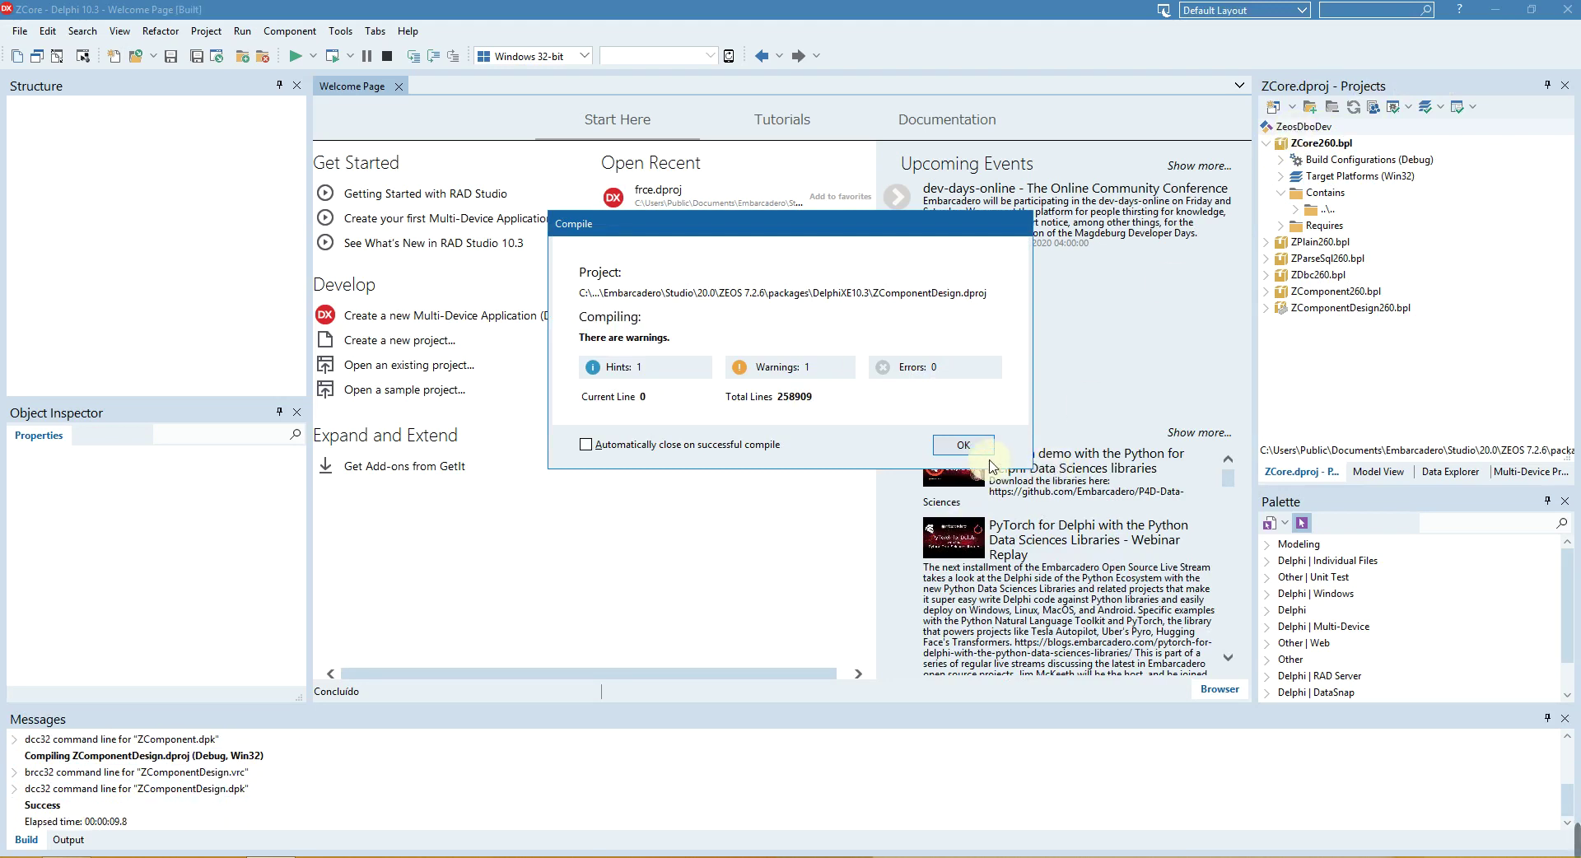
pyautogui.click(967, 447)
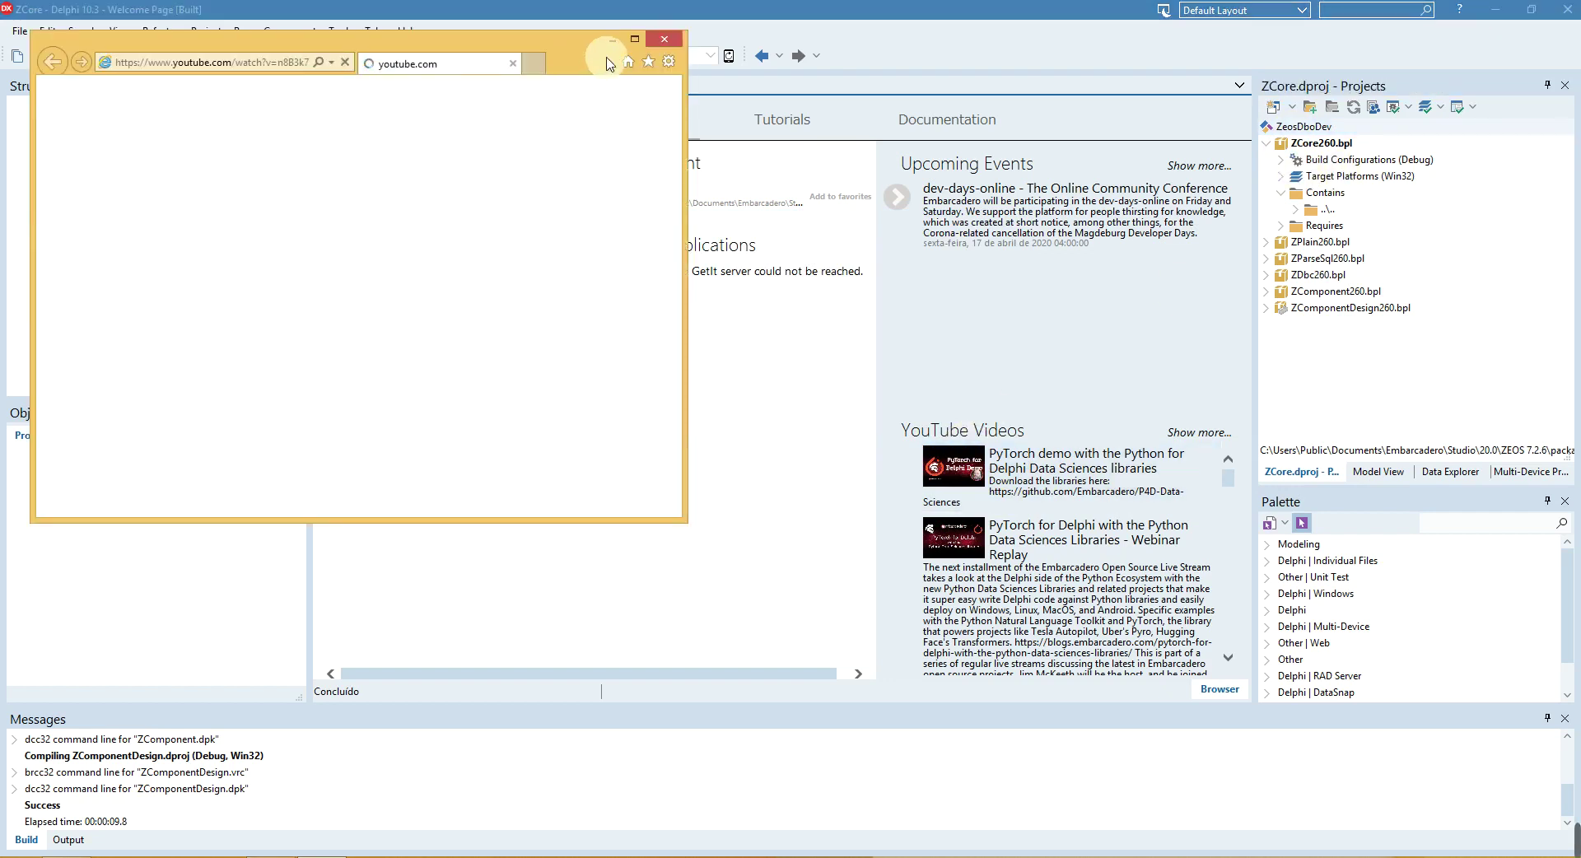
pyautogui.click(664, 48)
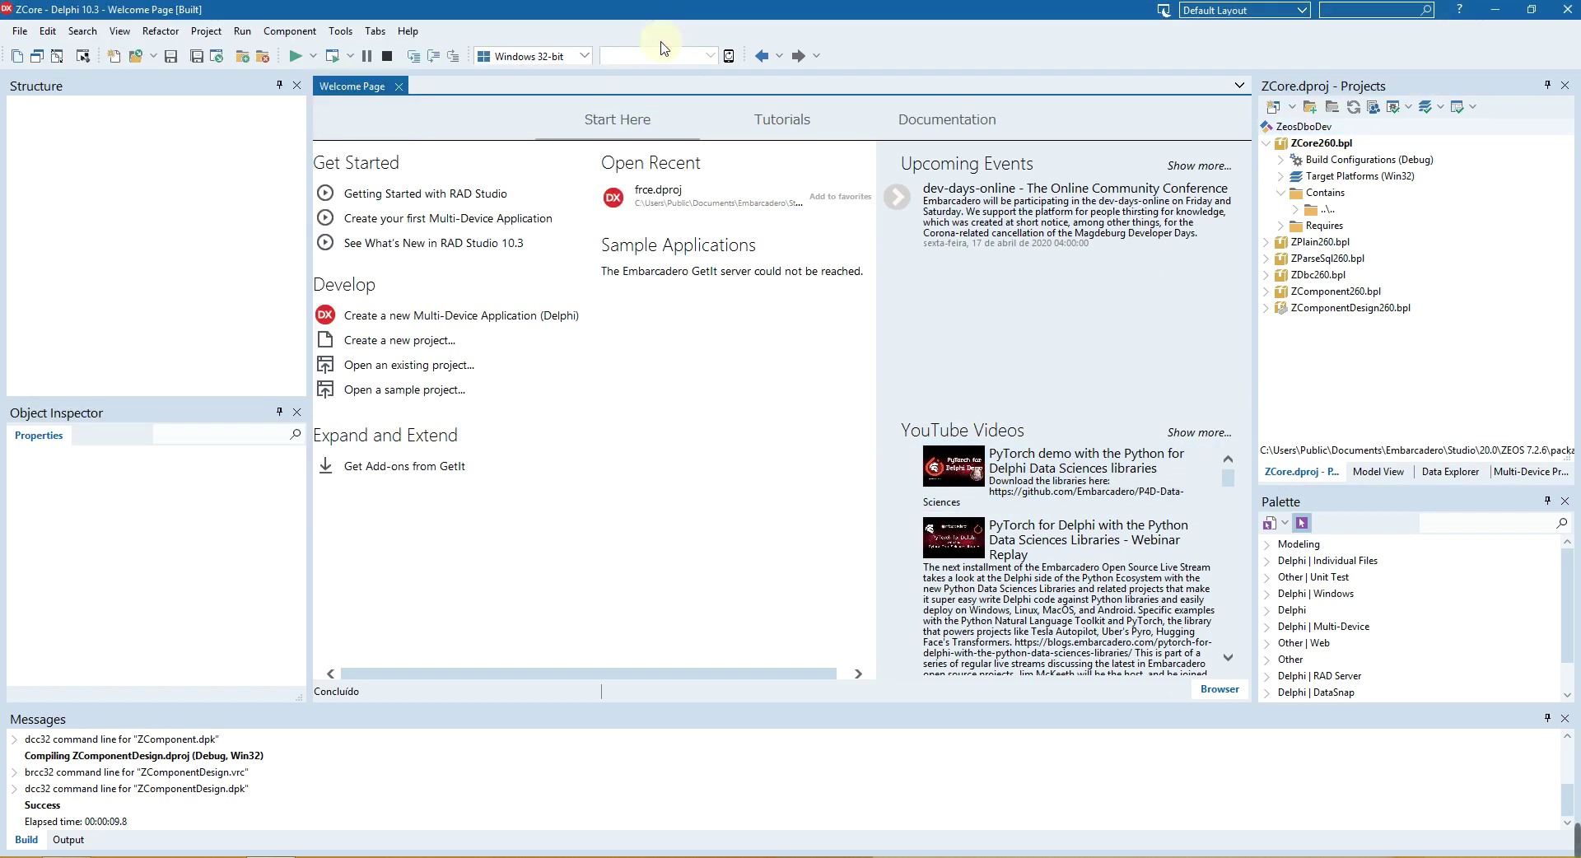
# Build all projects in the ZeosDboDev group and dismiss the build report
pyautogui.rightClick(1306, 129)
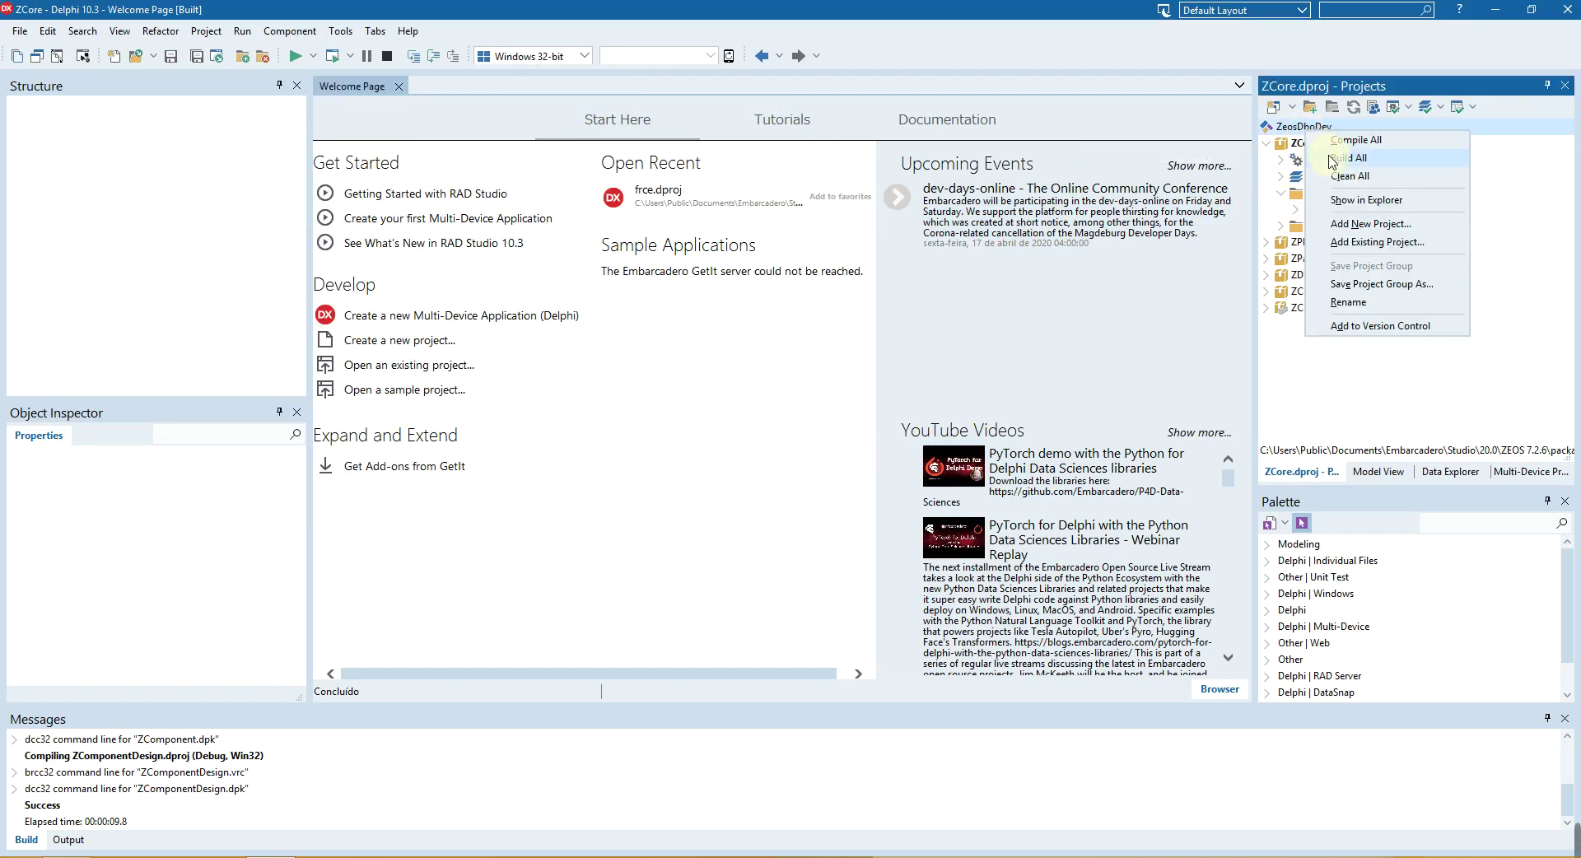
pyautogui.click(1333, 158)
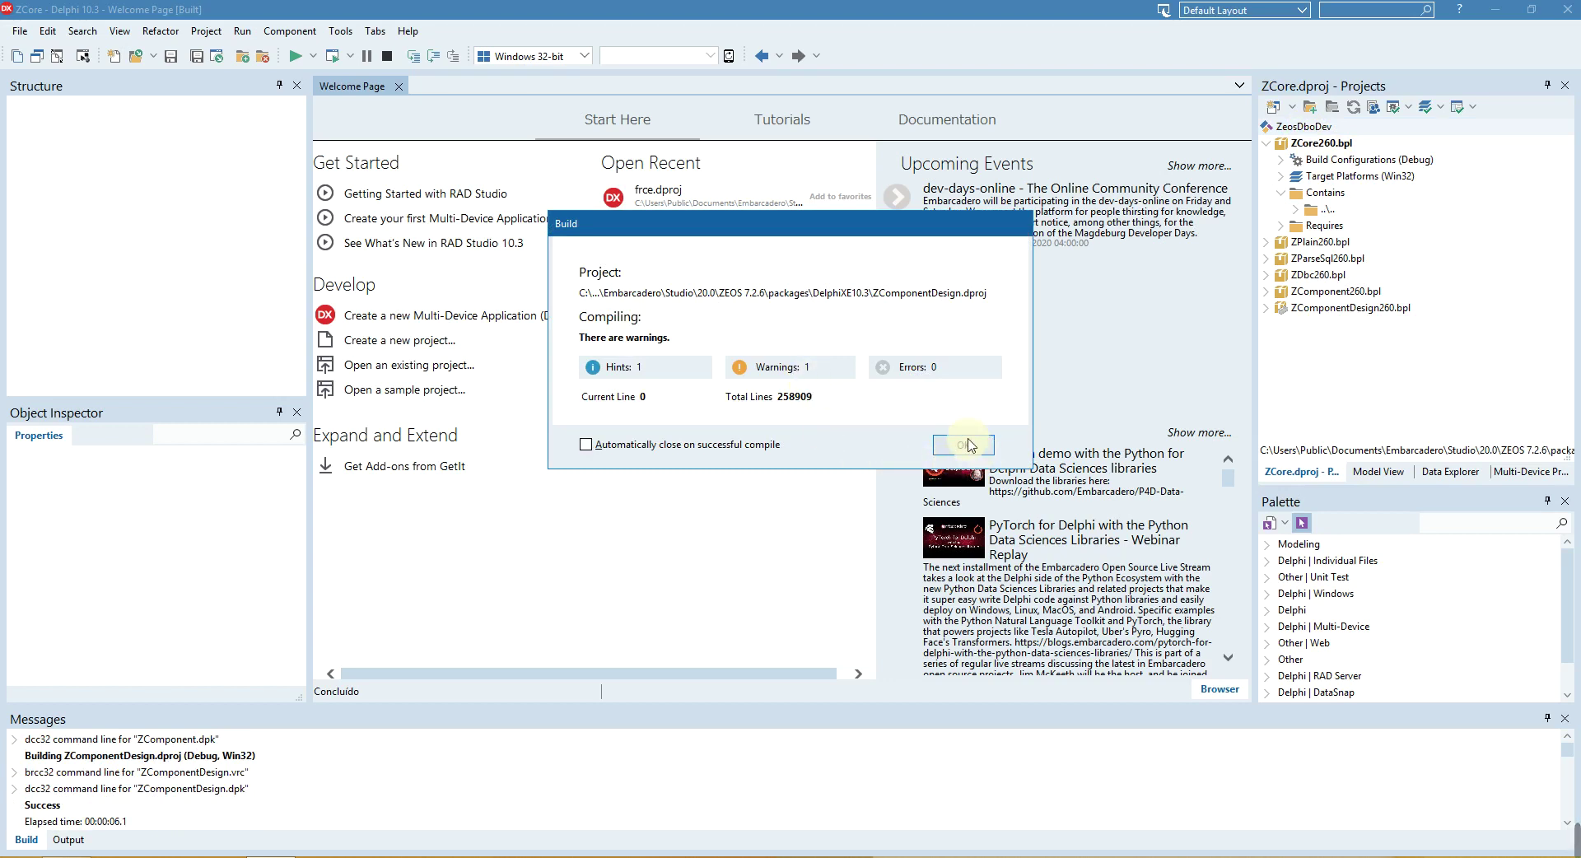
pyautogui.click(964, 445)
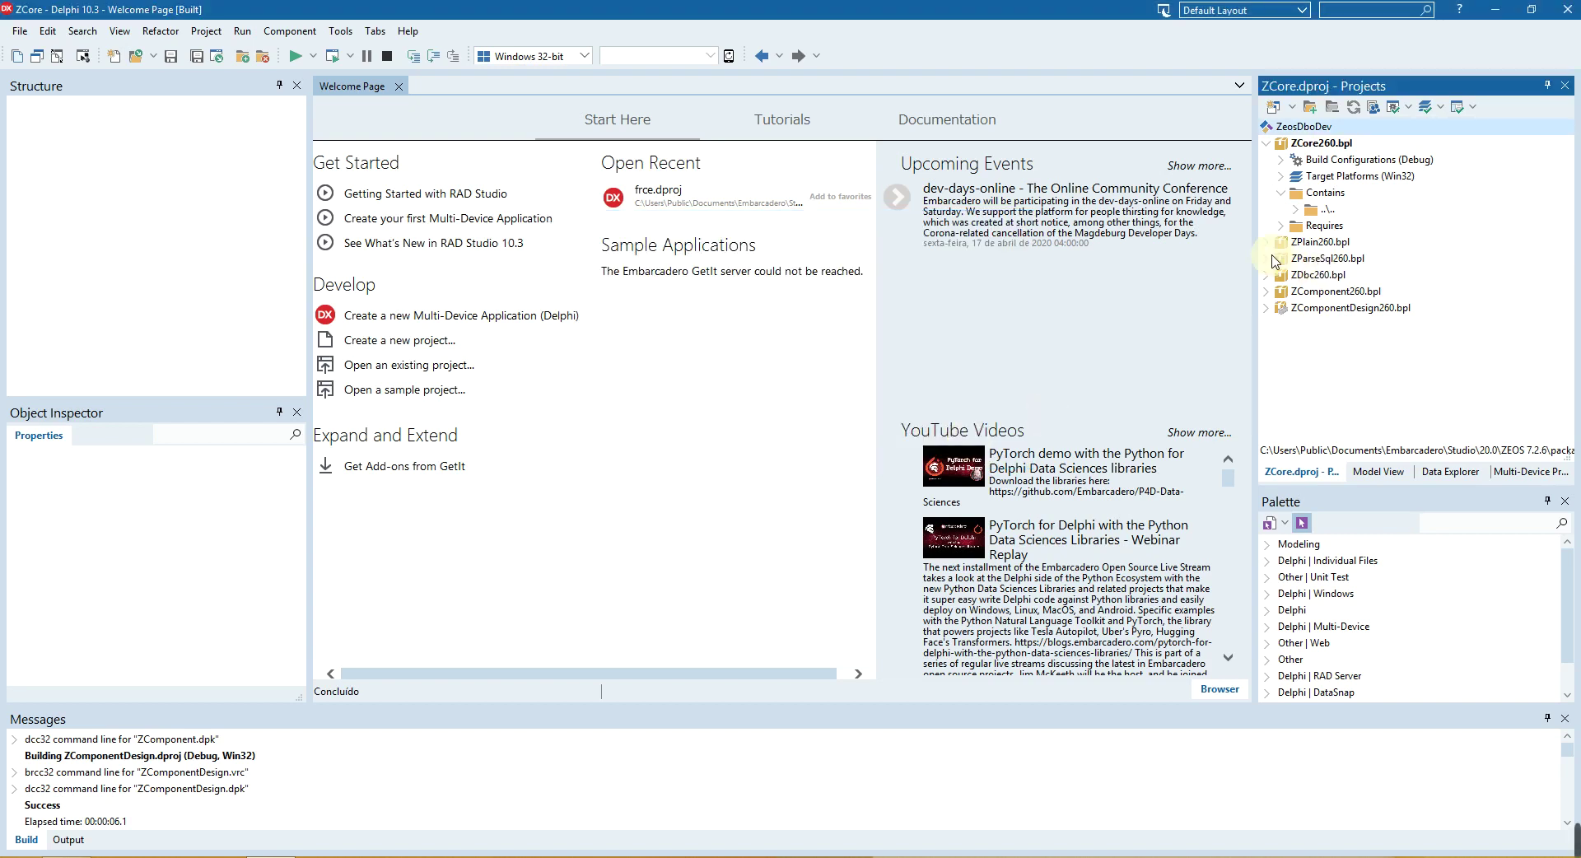
# Expand the ZParseSql260.bpl and ZComponent260.bpl packages in the project group, then select ZCore260.bpl
pyautogui.click(1267, 259)
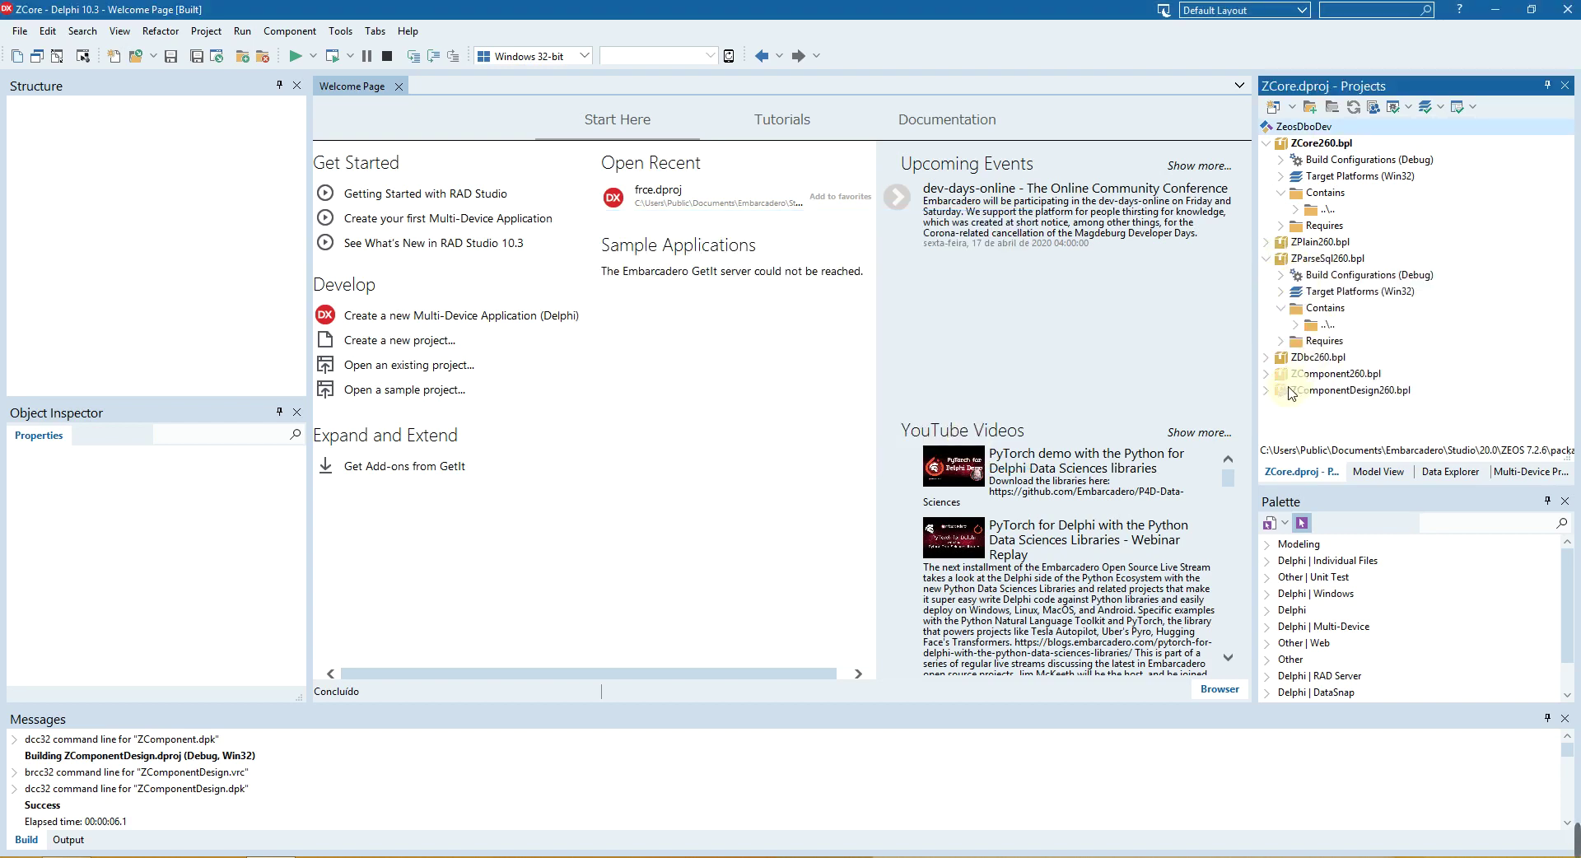
pyautogui.click(1267, 374)
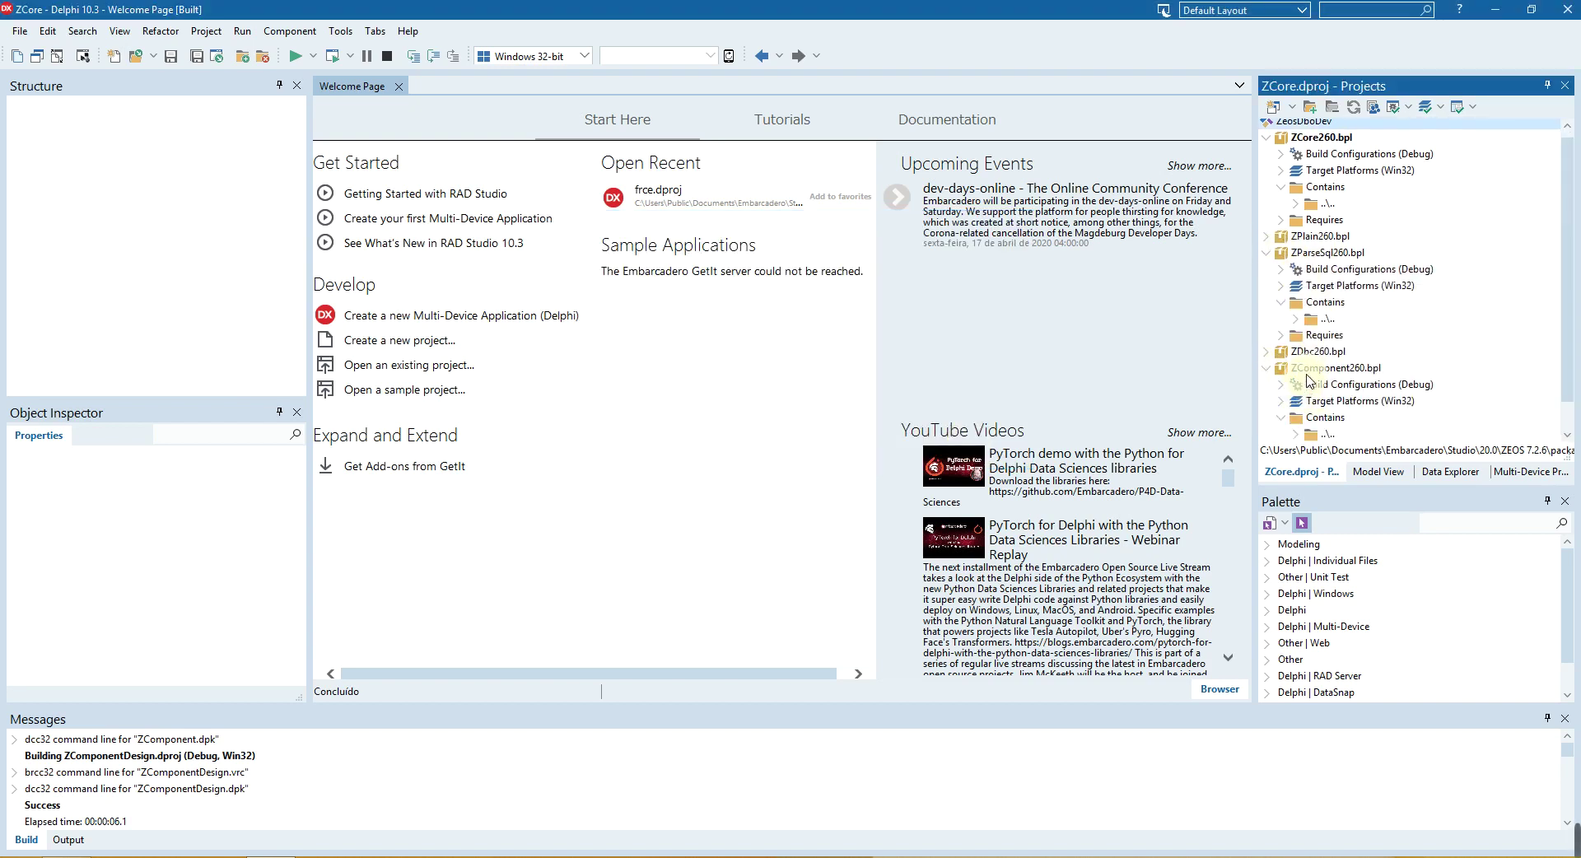
pyautogui.rightClick(1309, 378)
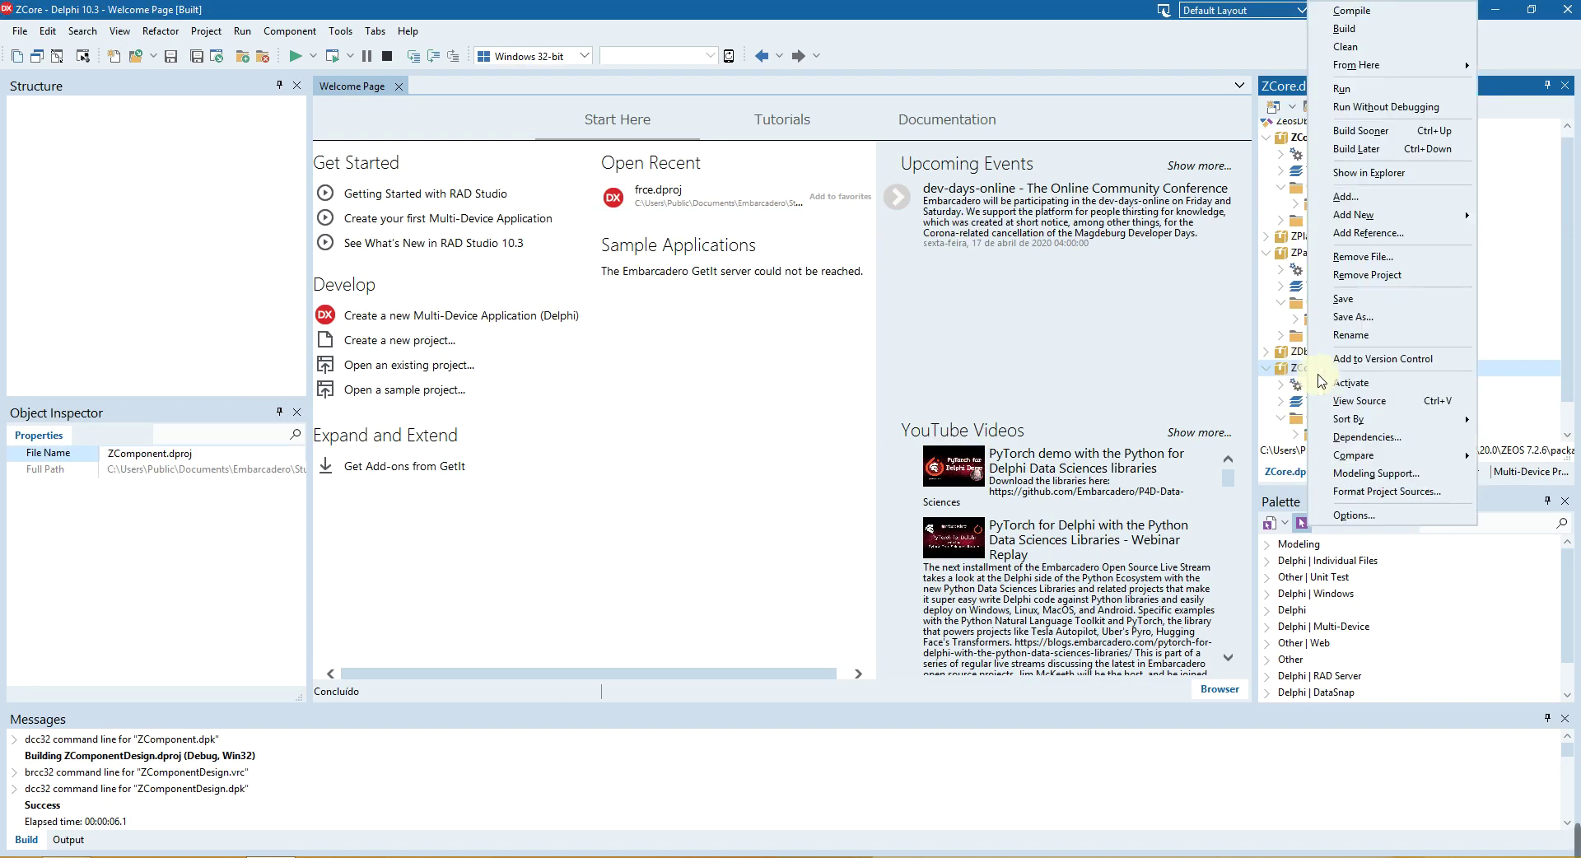
pyautogui.click(1280, 140)
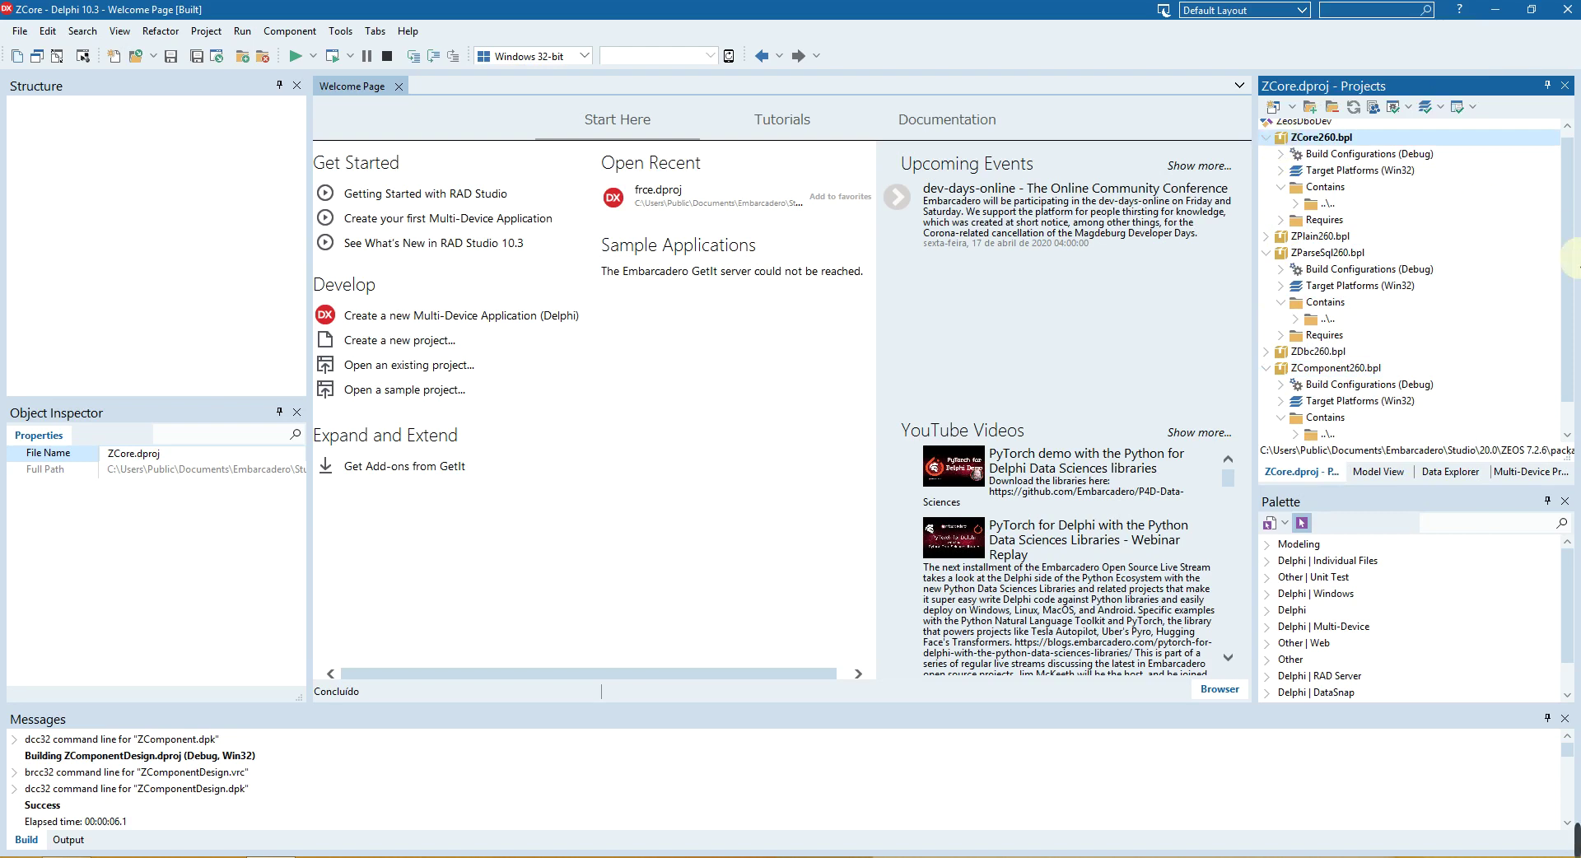
pyautogui.scroll(1, 1571, 255)
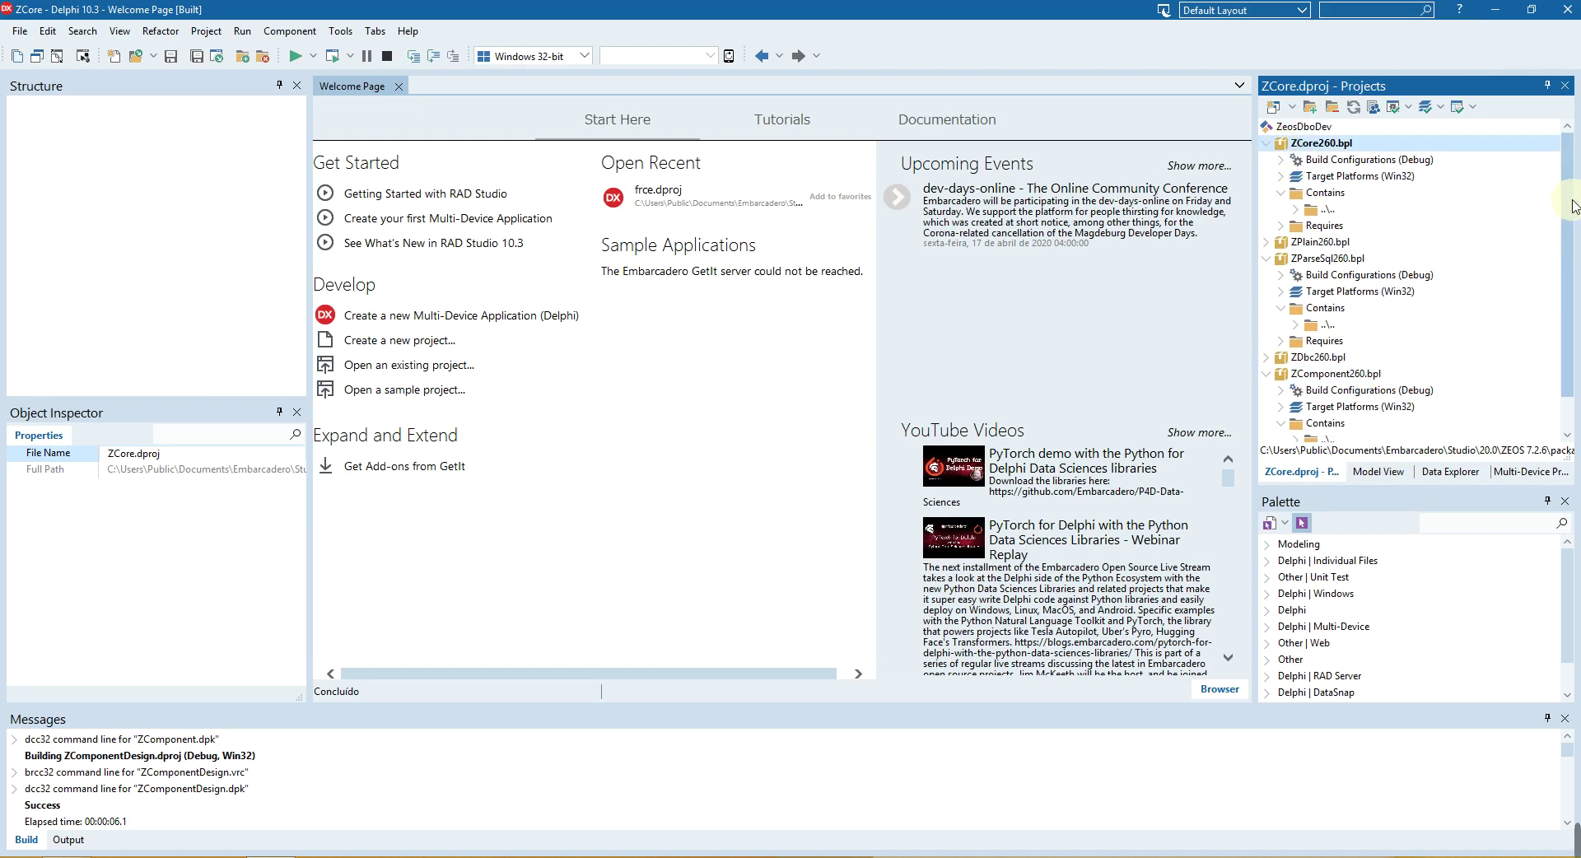
# Build the ZCore260.bpl and ZPlain260.bpl packages individually, dismissing the build report after each
pyautogui.rightClick(1315, 152)
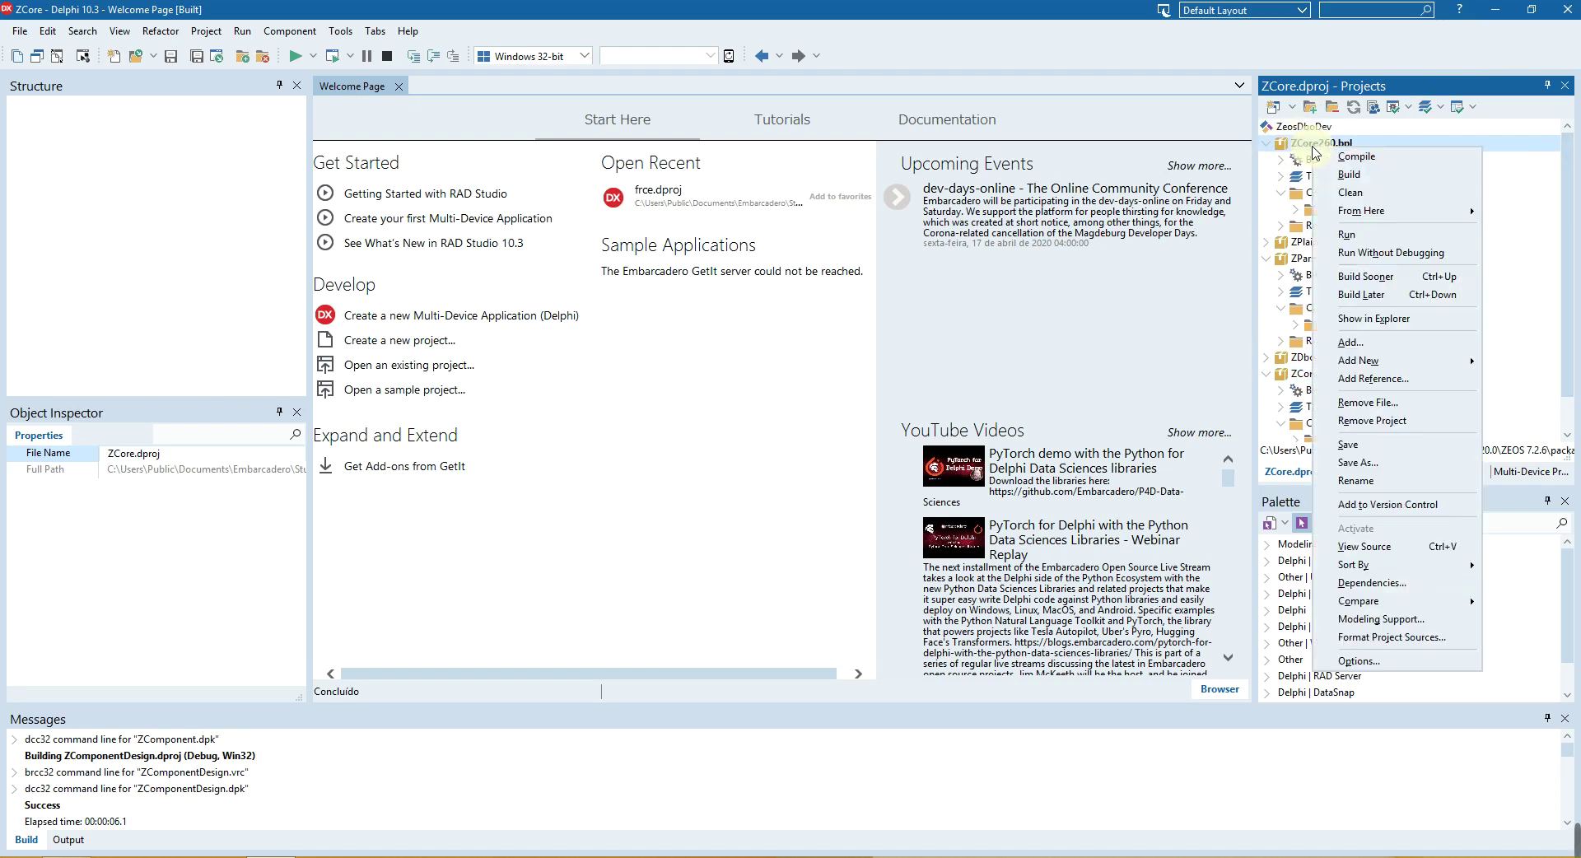
pyautogui.click(1342, 176)
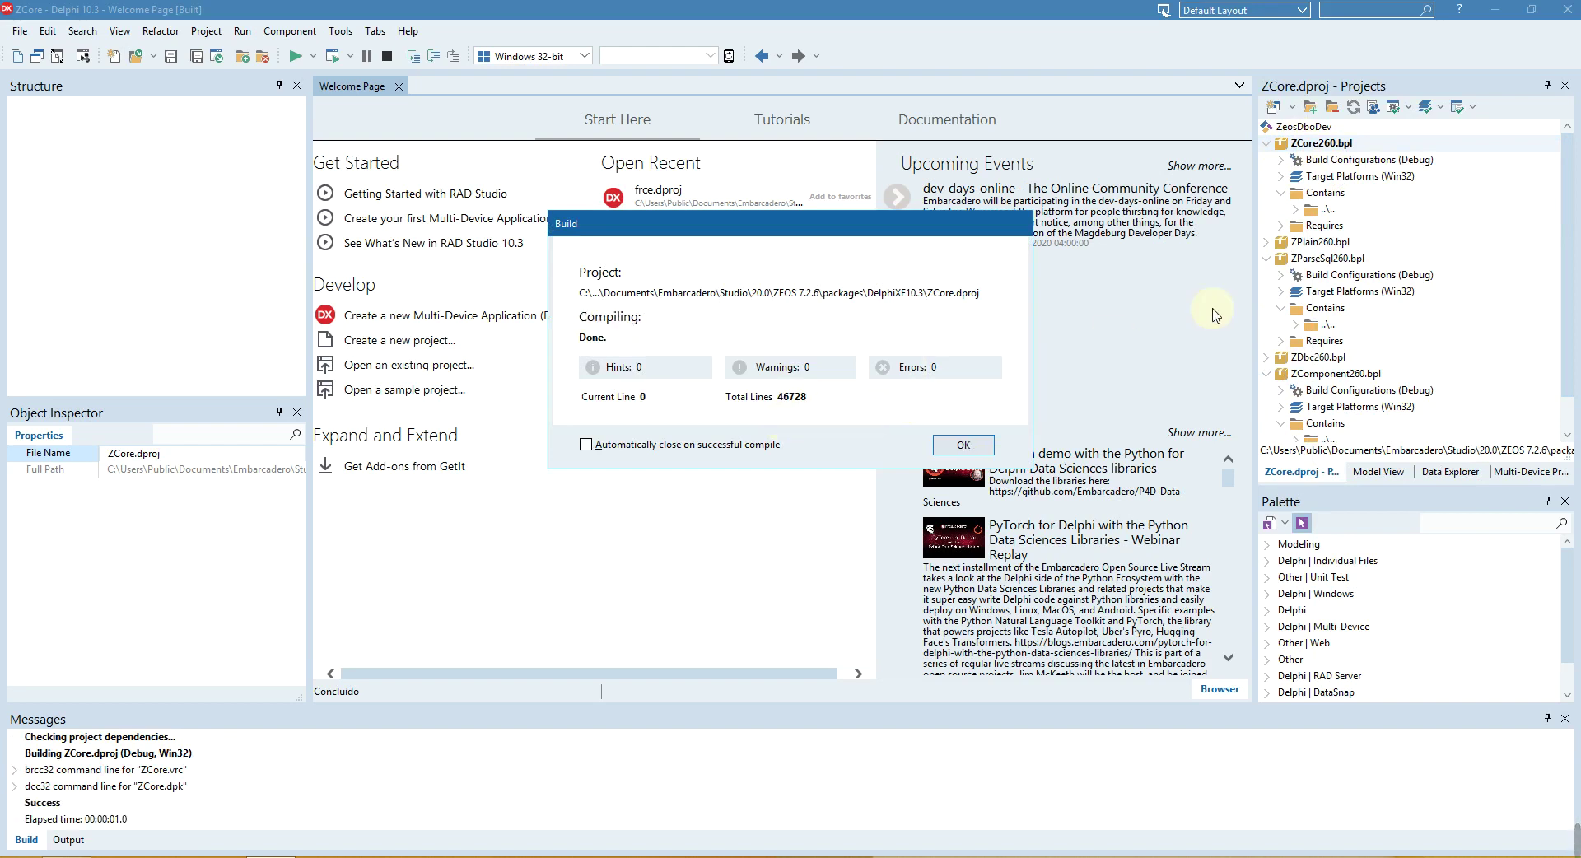
pyautogui.click(963, 445)
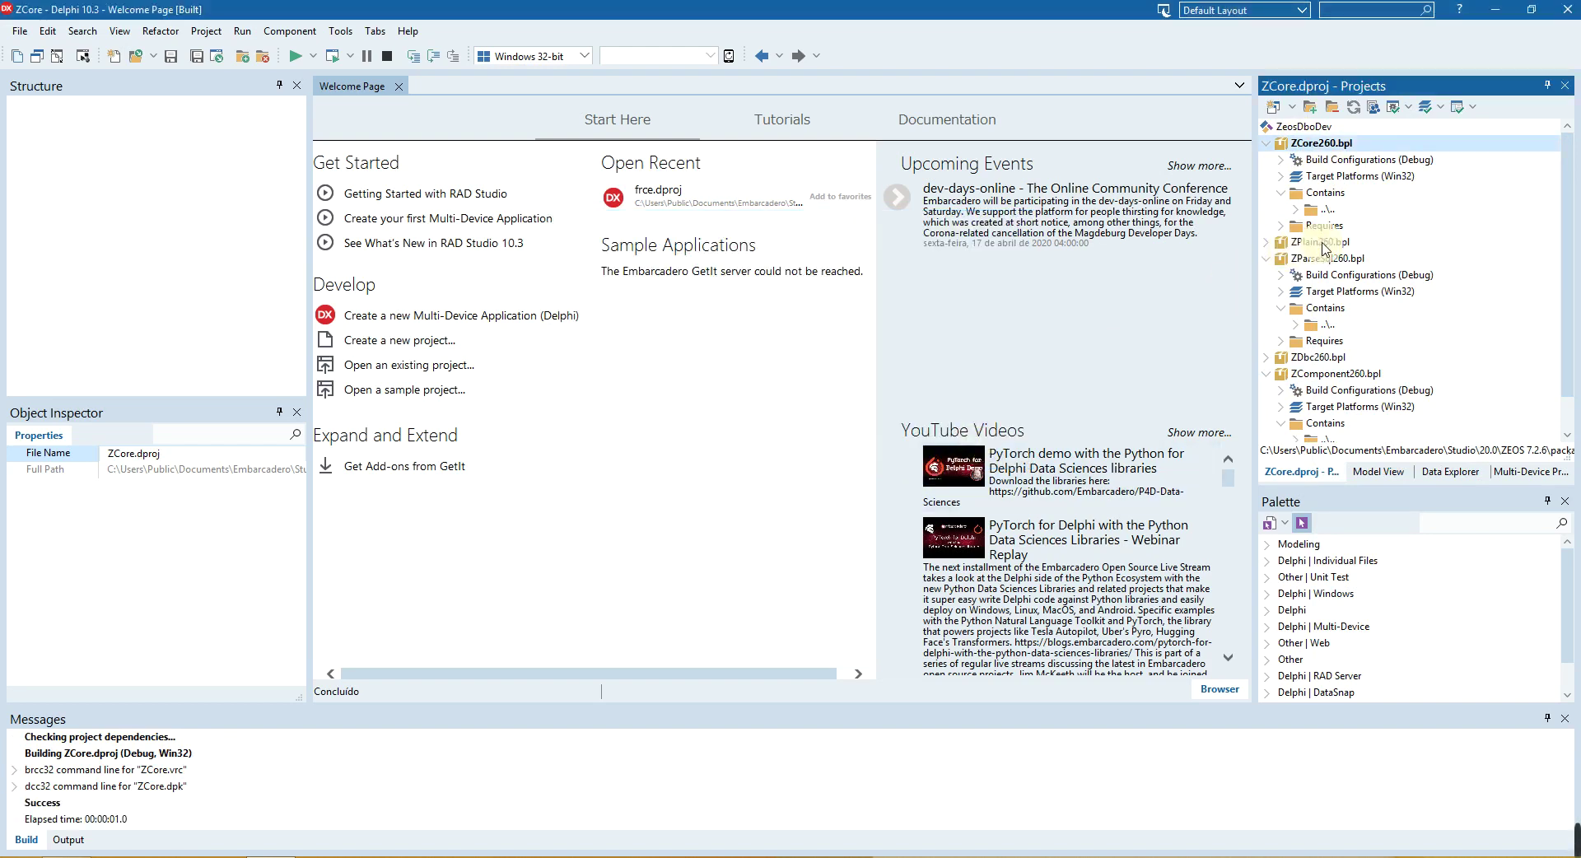
pyautogui.rightClick(1306, 245)
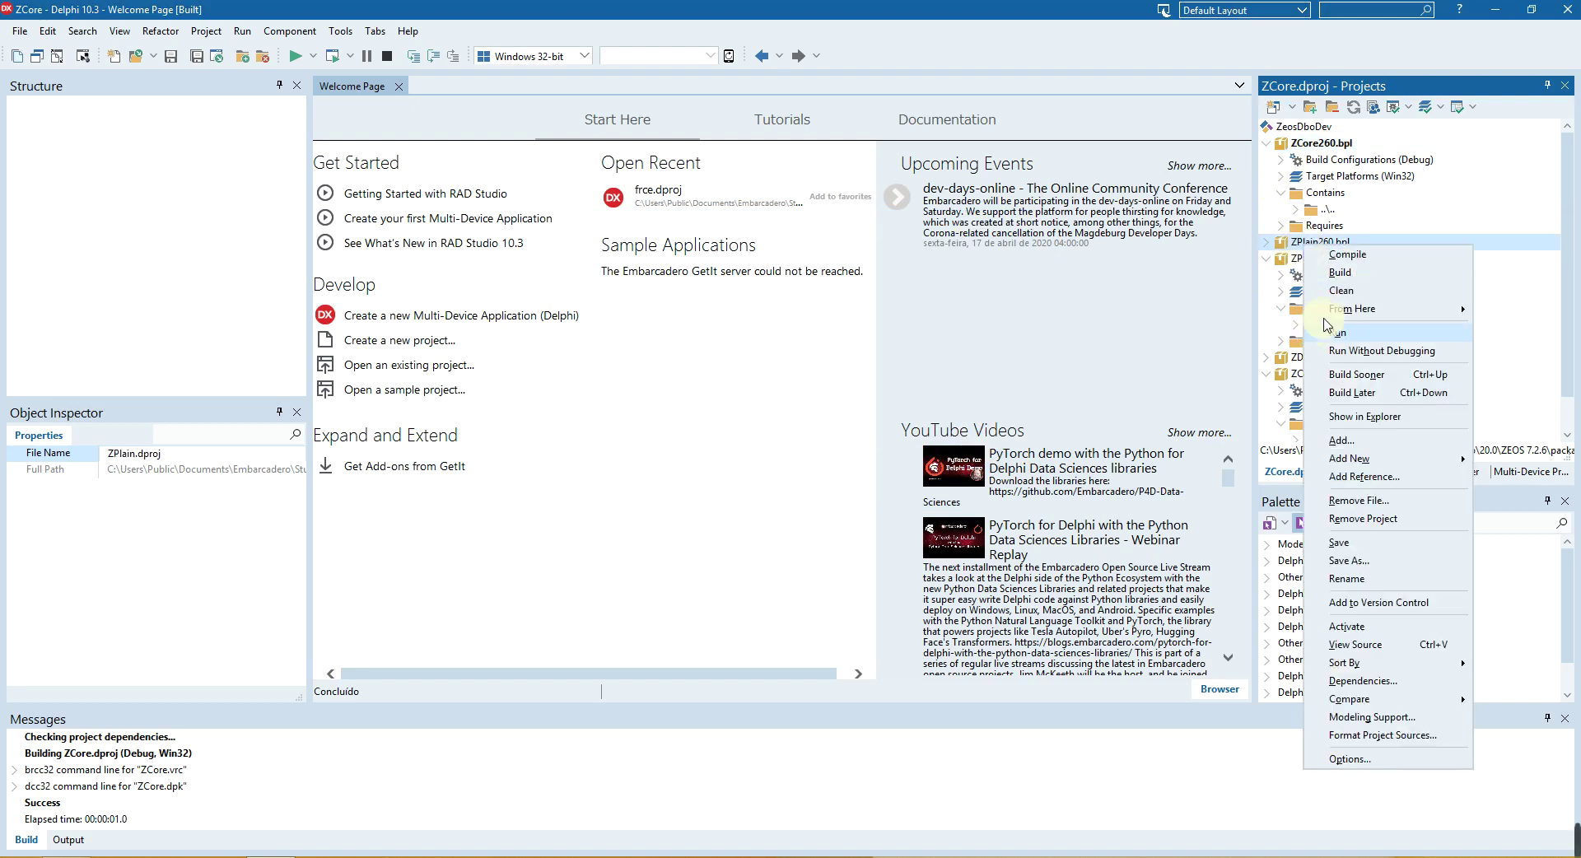
pyautogui.click(1335, 272)
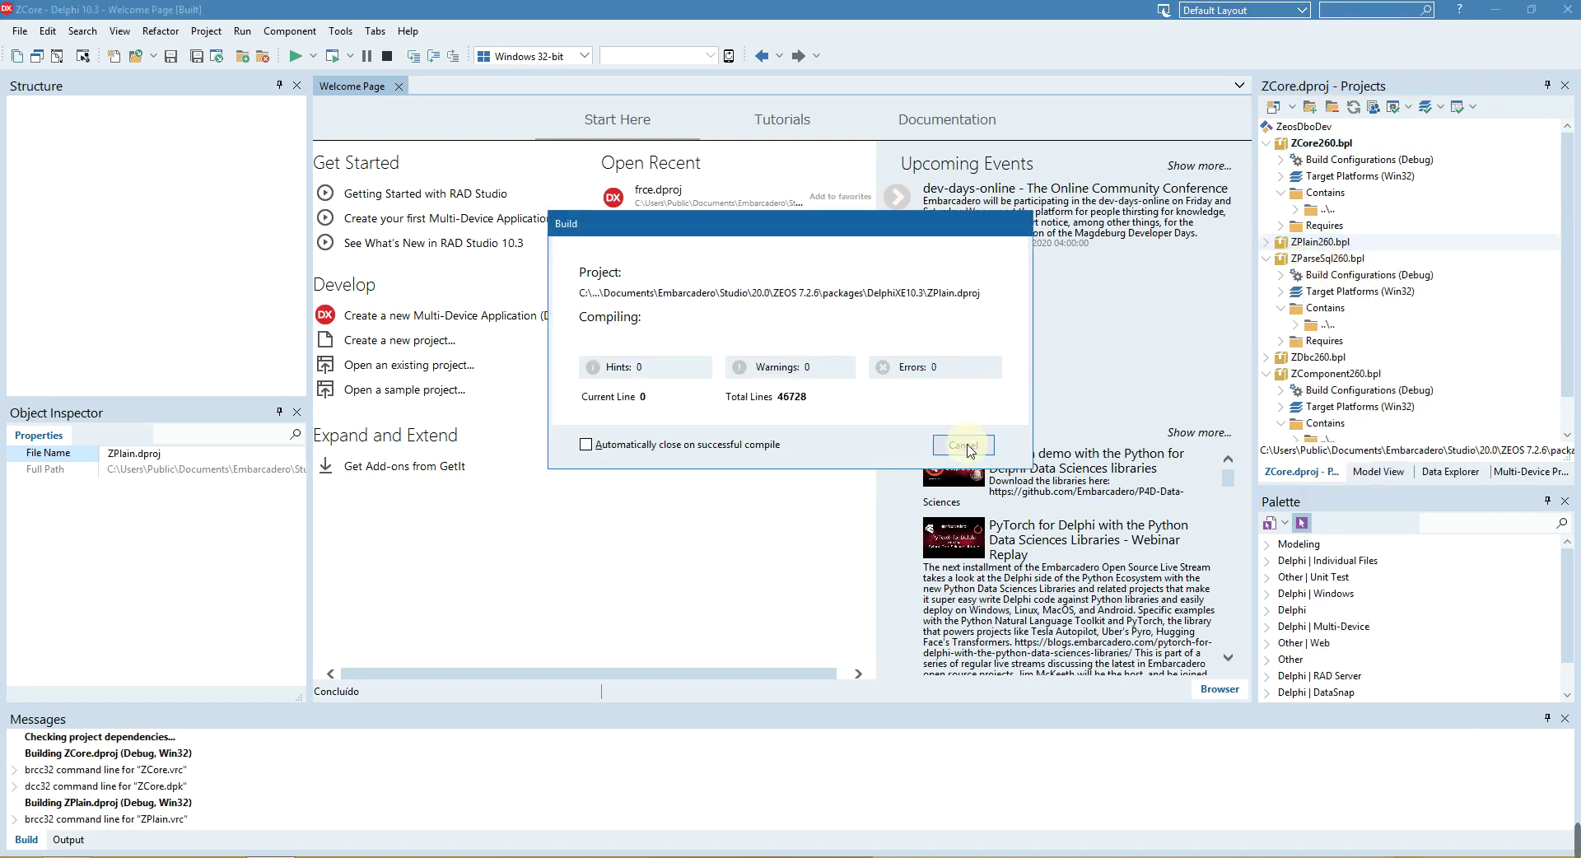
pyautogui.click(968, 454)
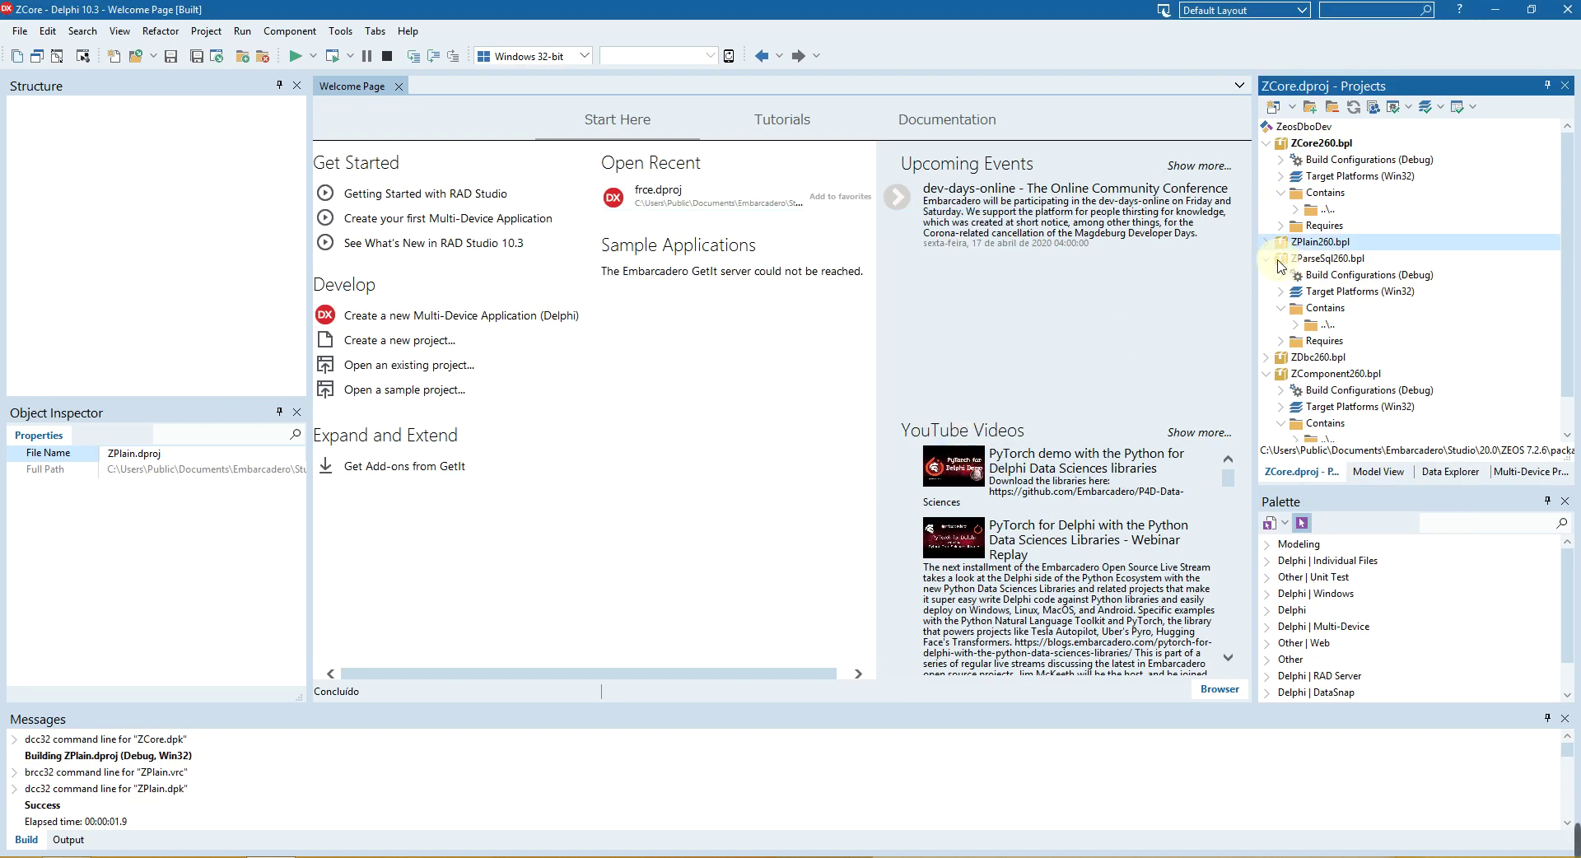
# Build the ZParseSql260.bpl and ZDbc260.bpl packages individually, dismissing the build report after each
pyautogui.rightClick(1315, 262)
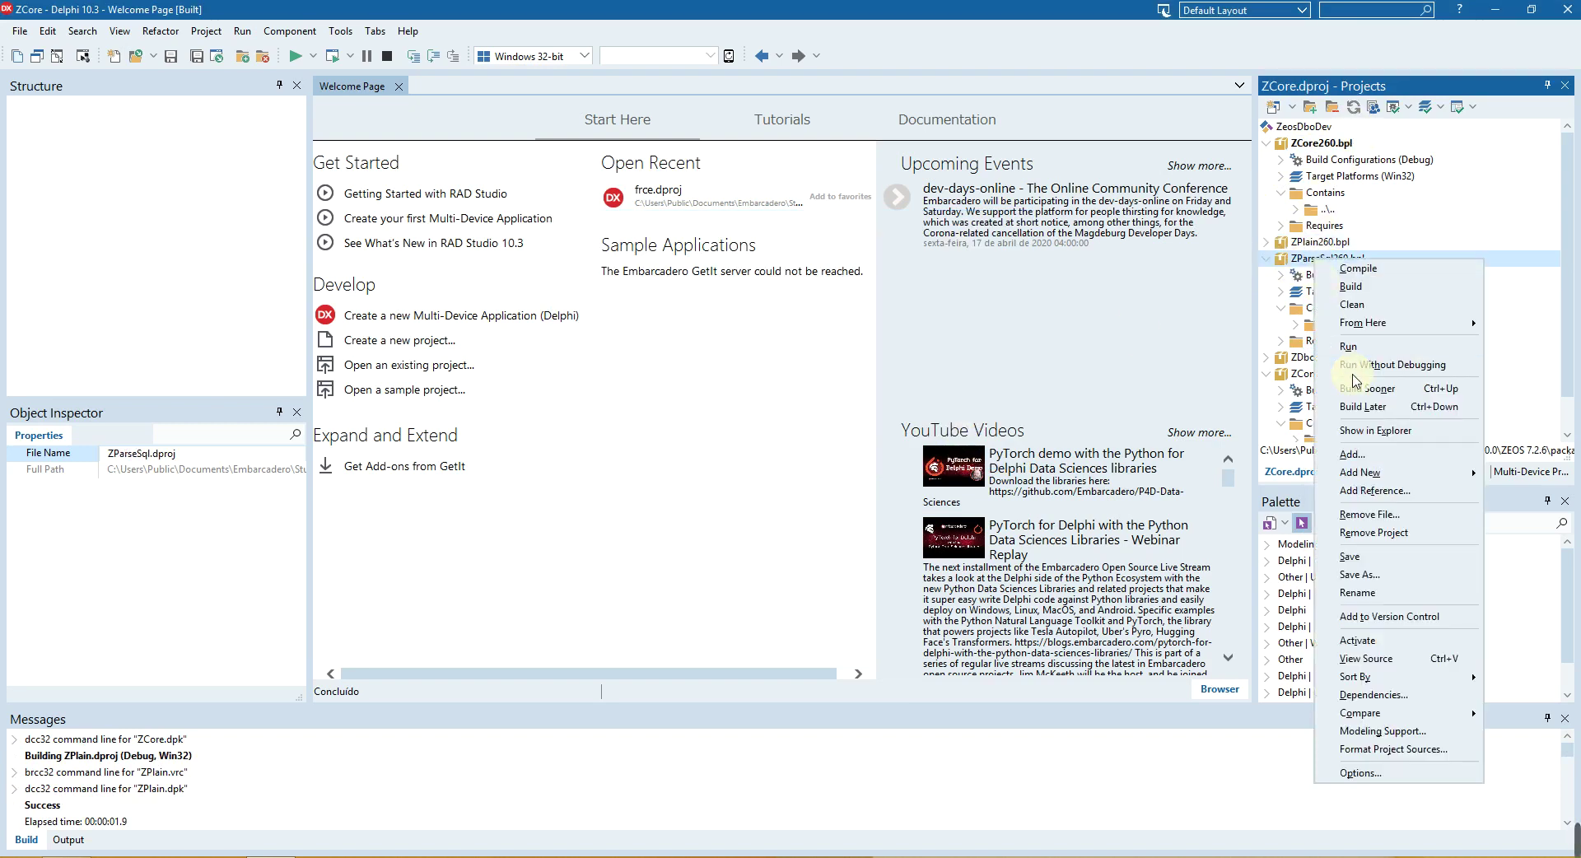
pyautogui.click(1352, 287)
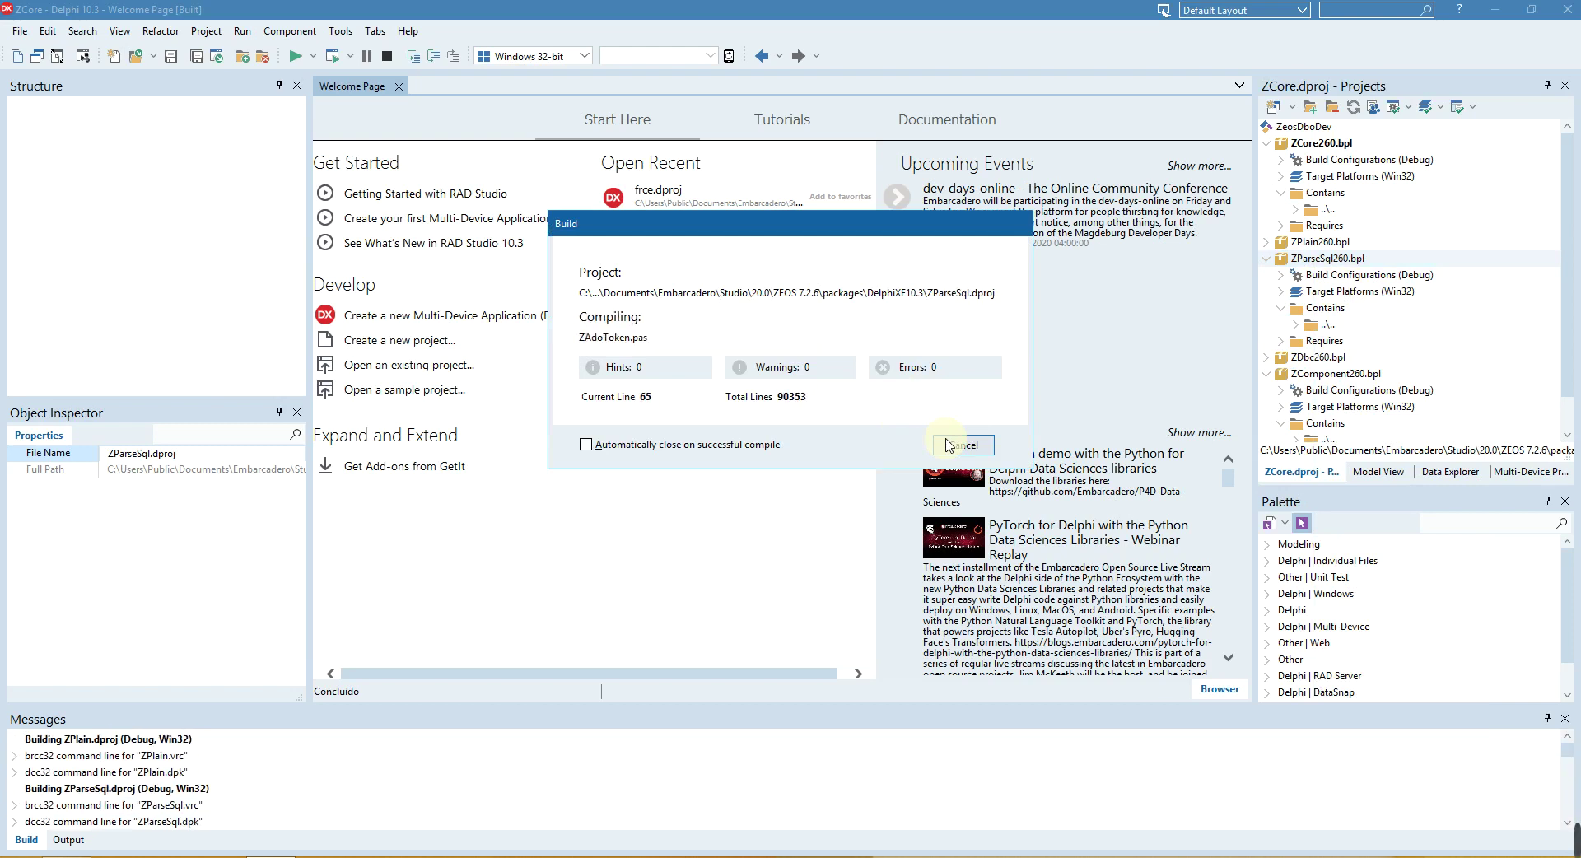
pyautogui.click(943, 448)
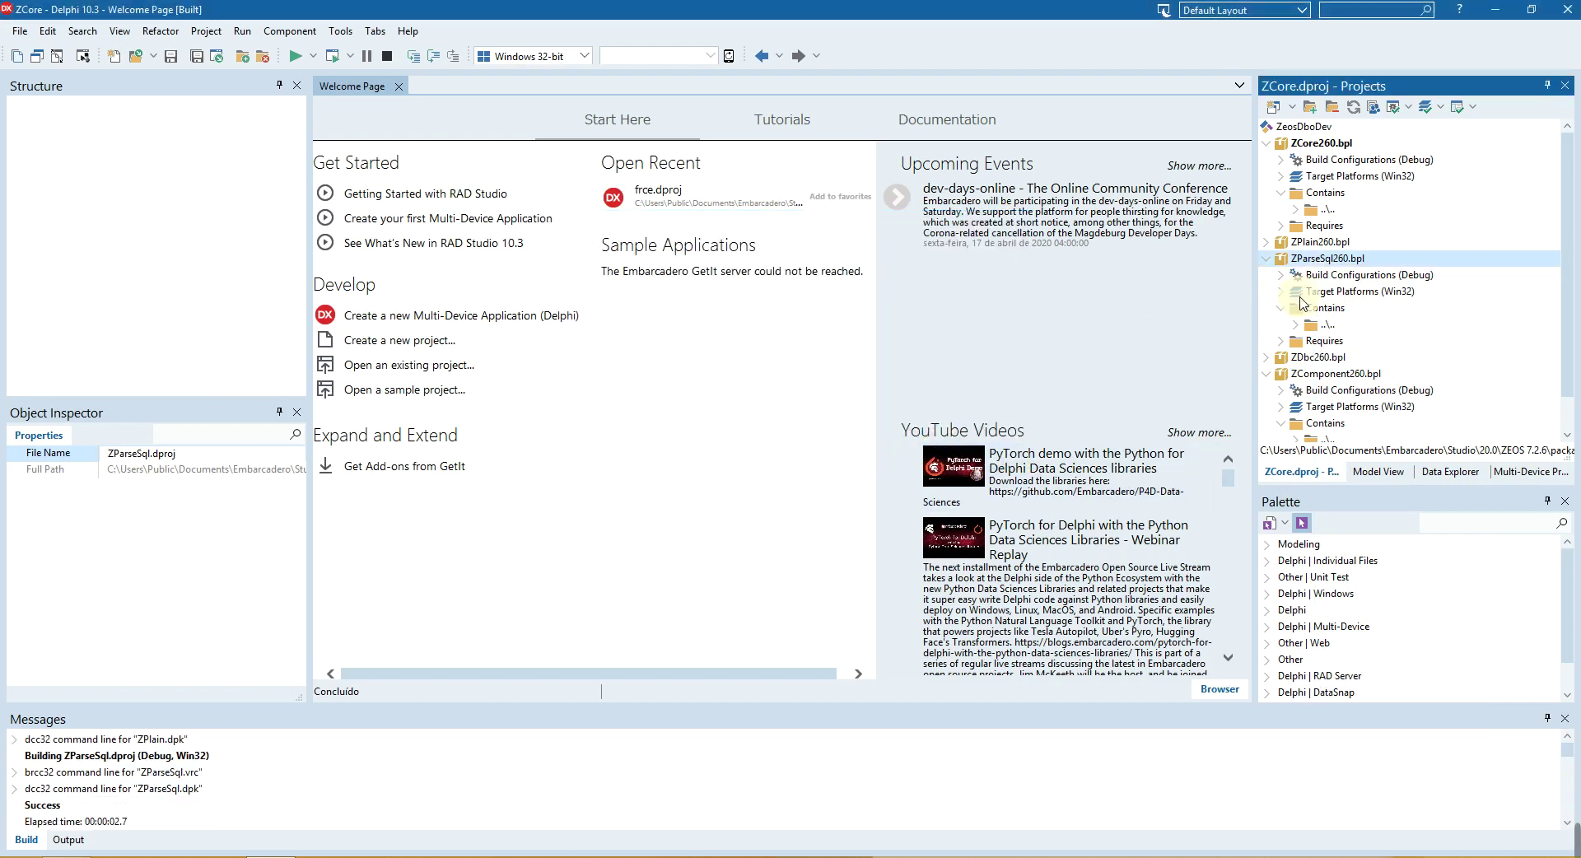
pyautogui.rightClick(1297, 363)
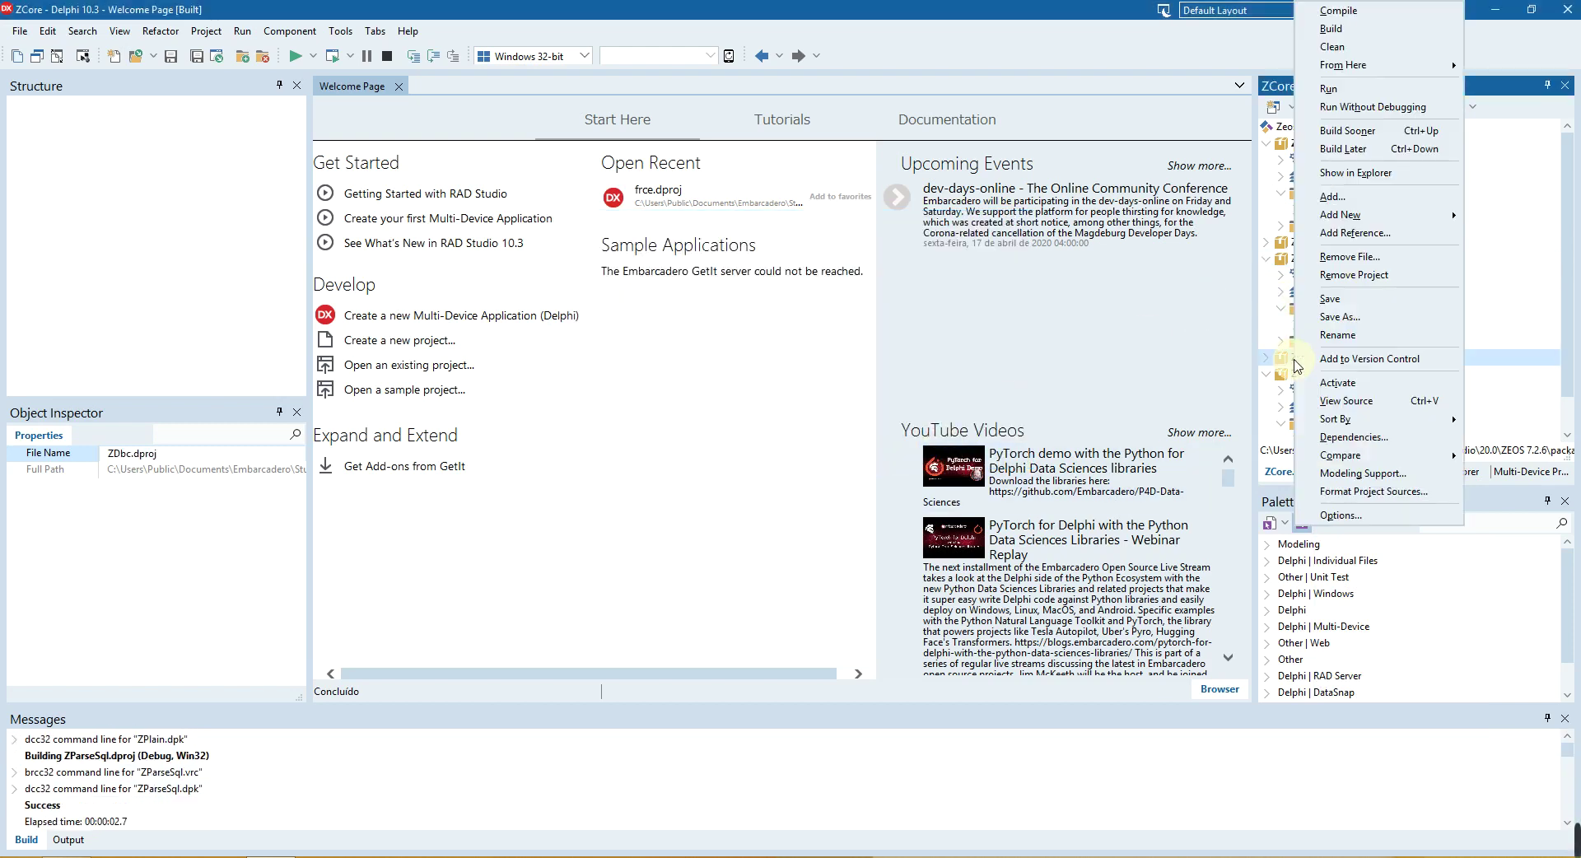
pyautogui.click(1335, 36)
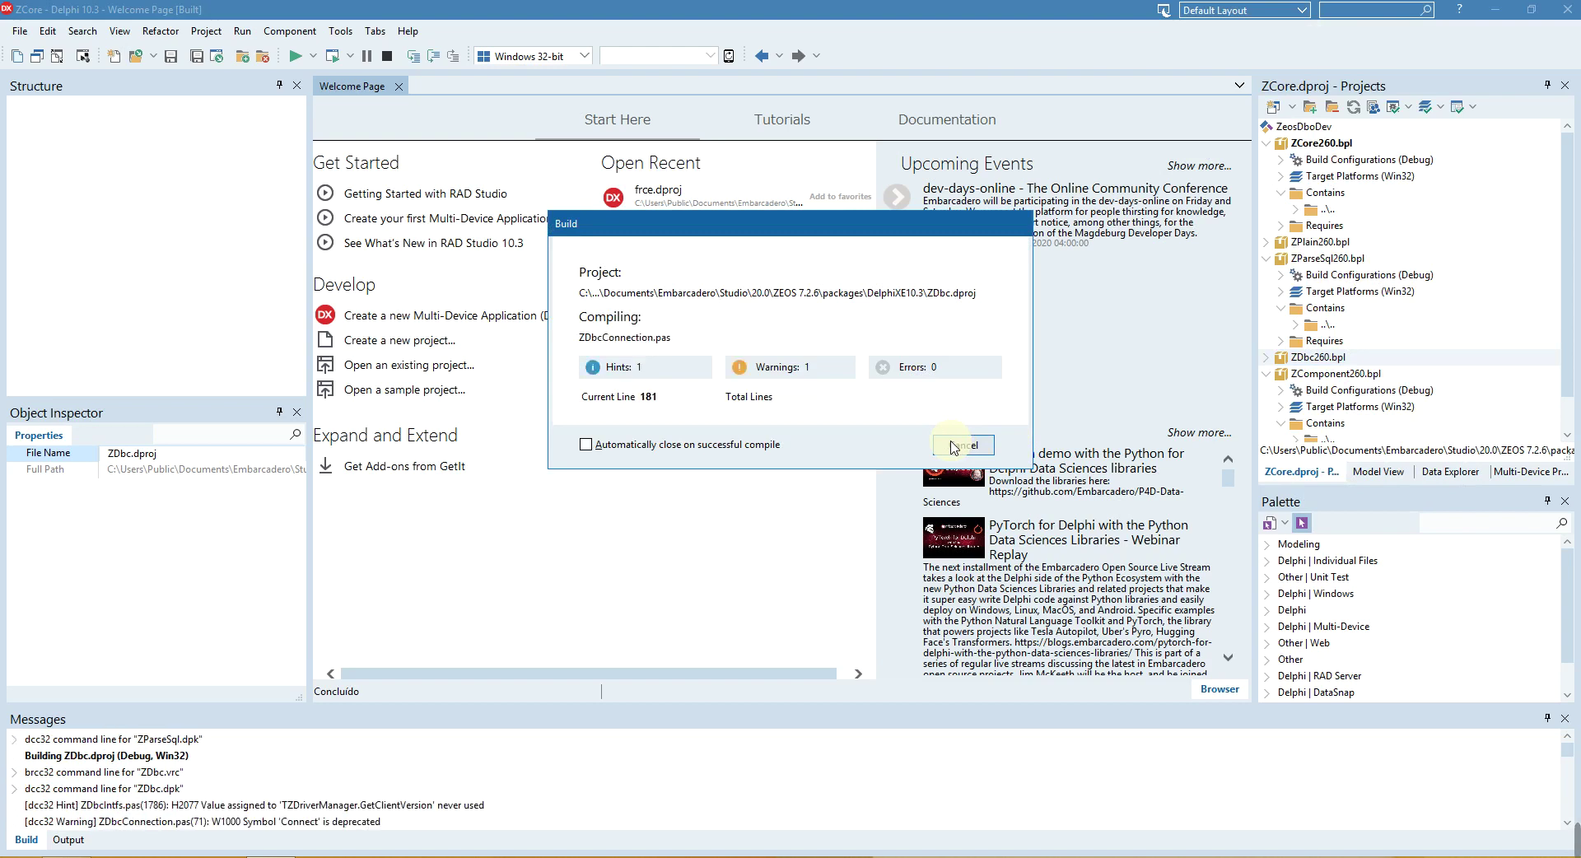
pyautogui.click(955, 445)
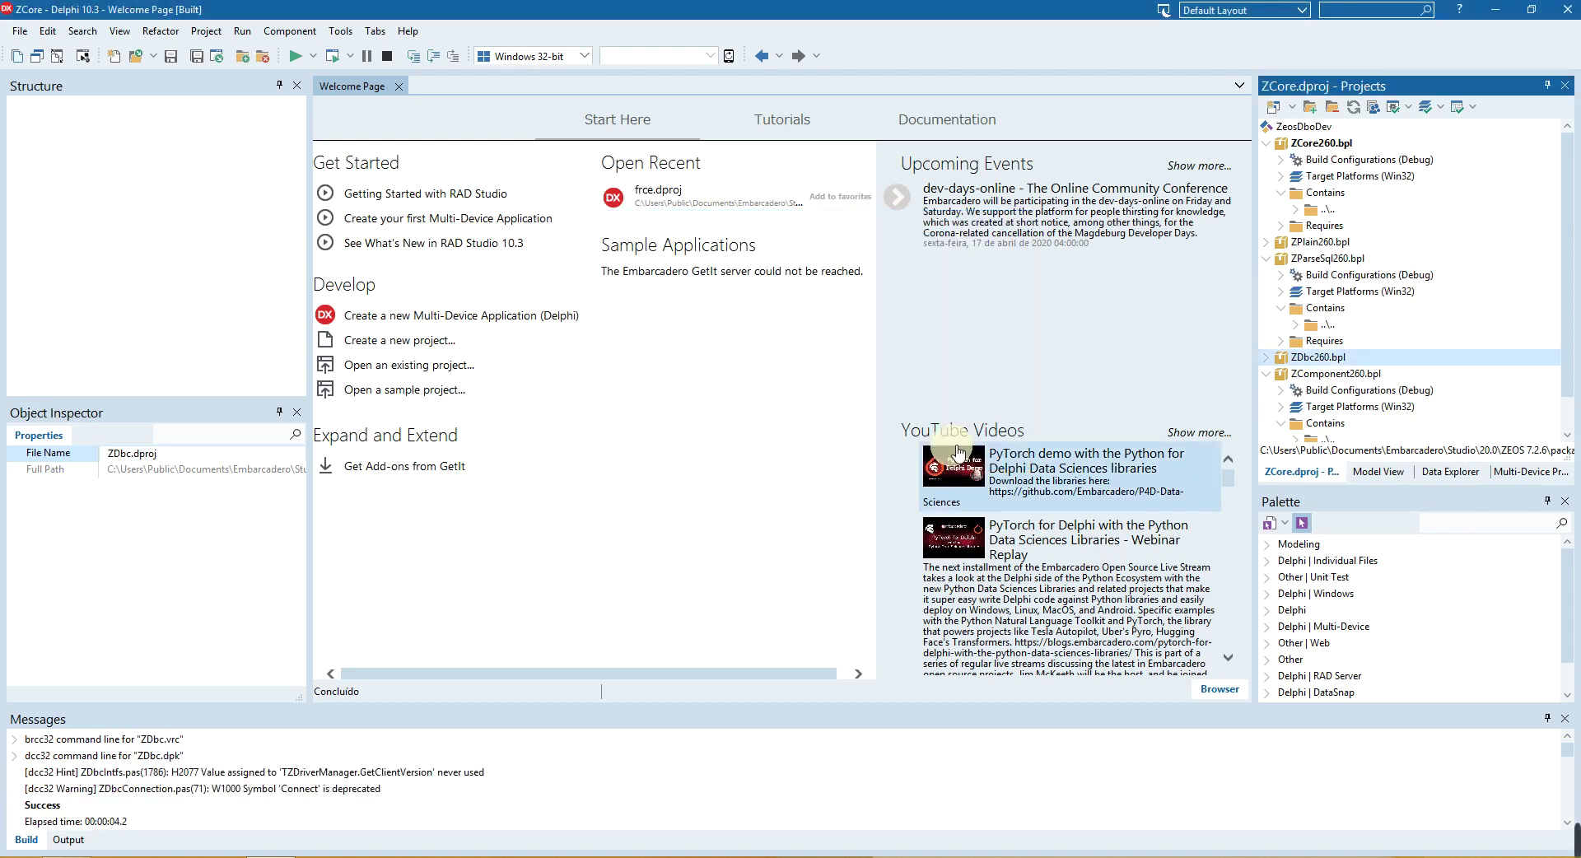
# Build the ZComponent260.bpl package individually and dismiss the build report
pyautogui.scroll(-3, 1569, 381)
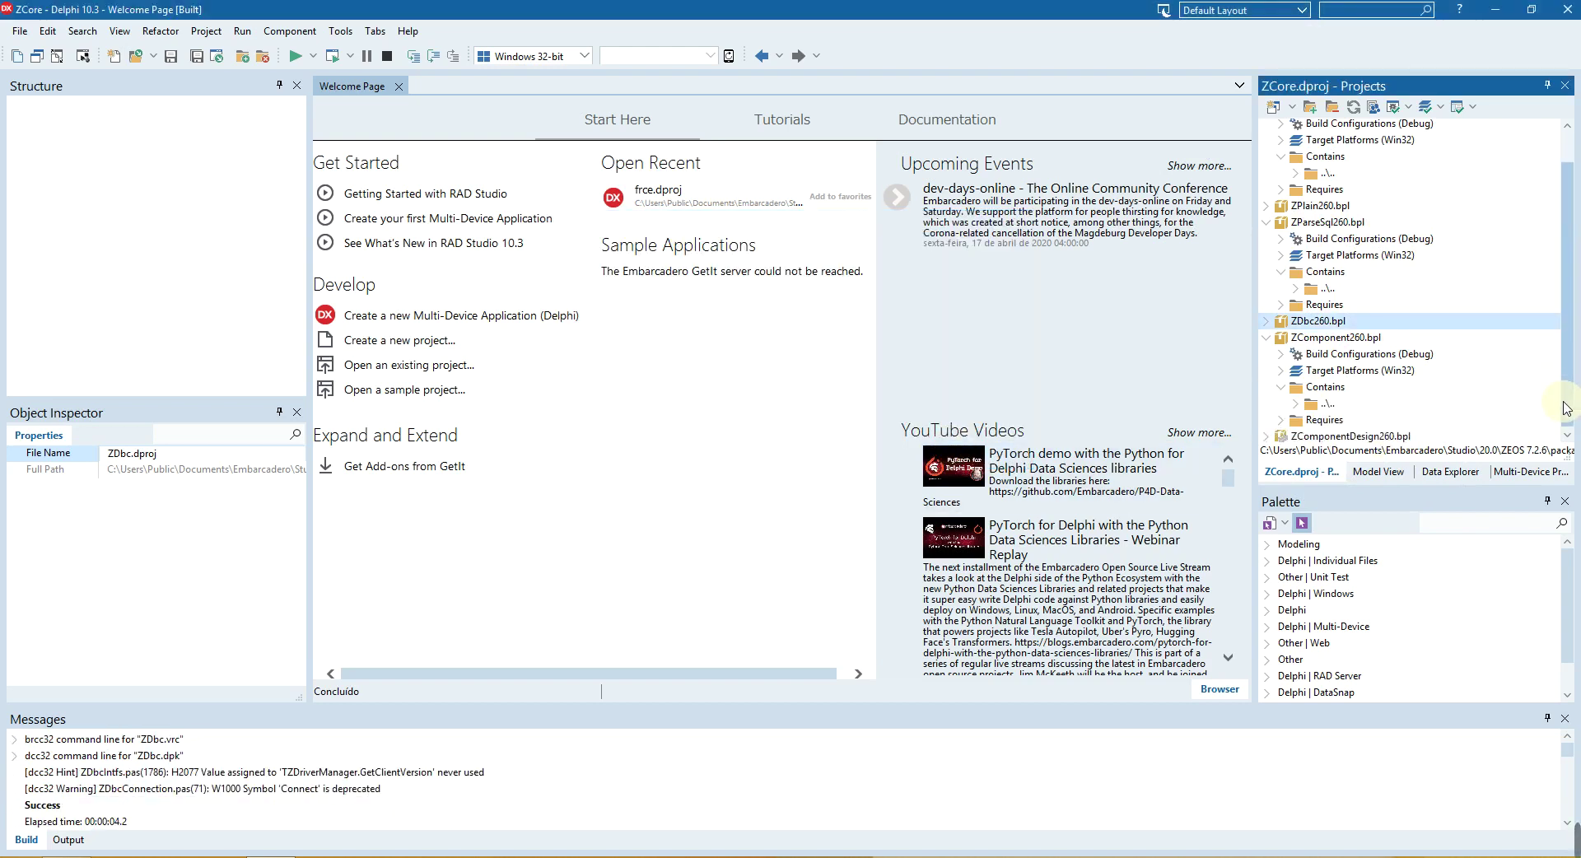
pyautogui.click(1332, 338)
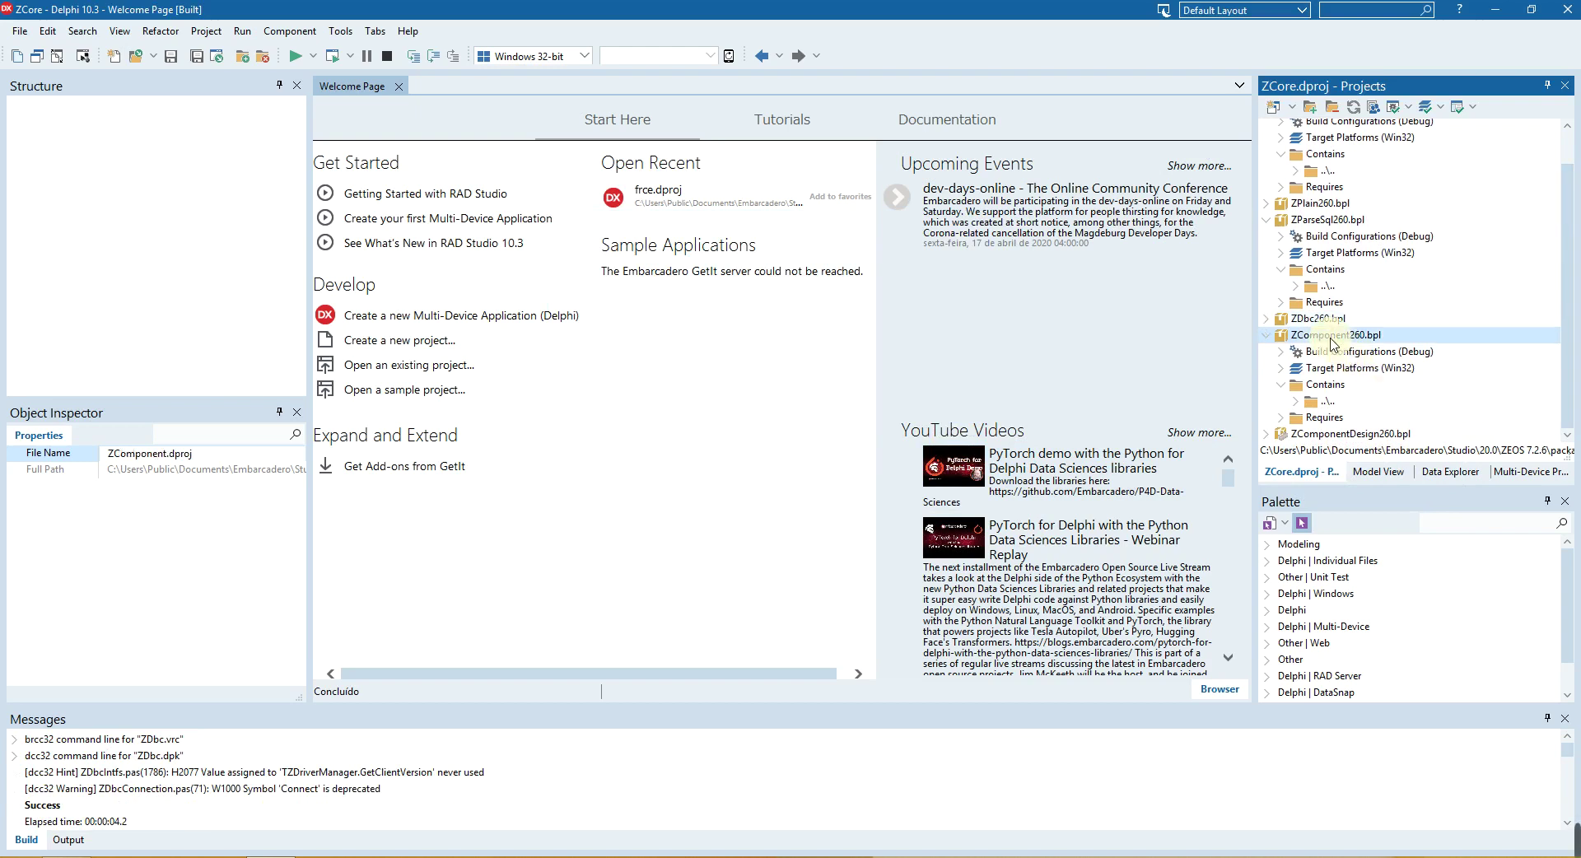
pyautogui.rightClick(1333, 337)
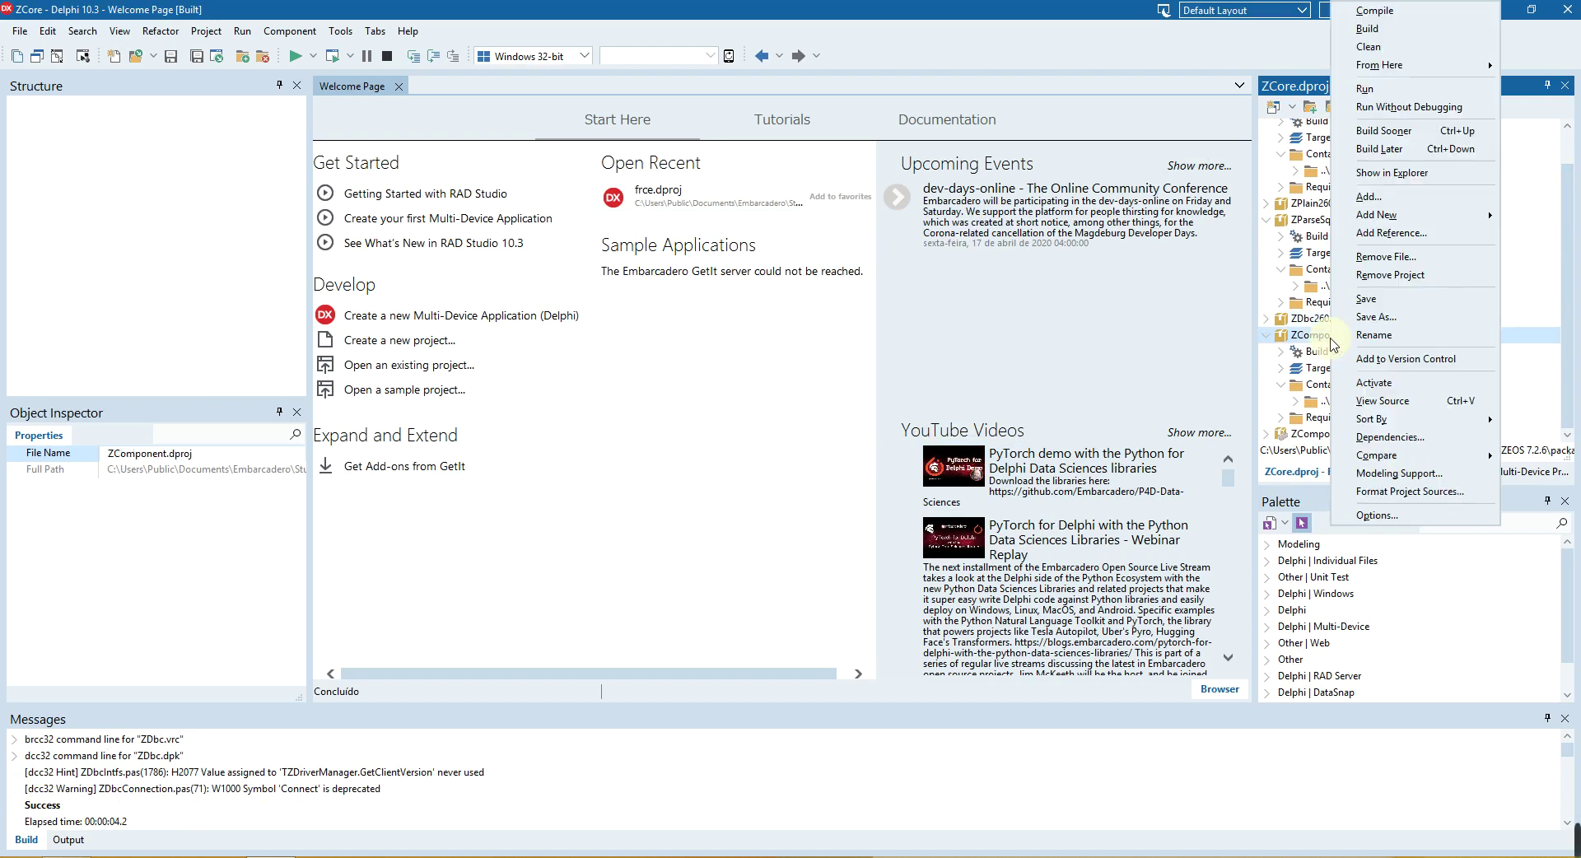
pyautogui.click(1367, 29)
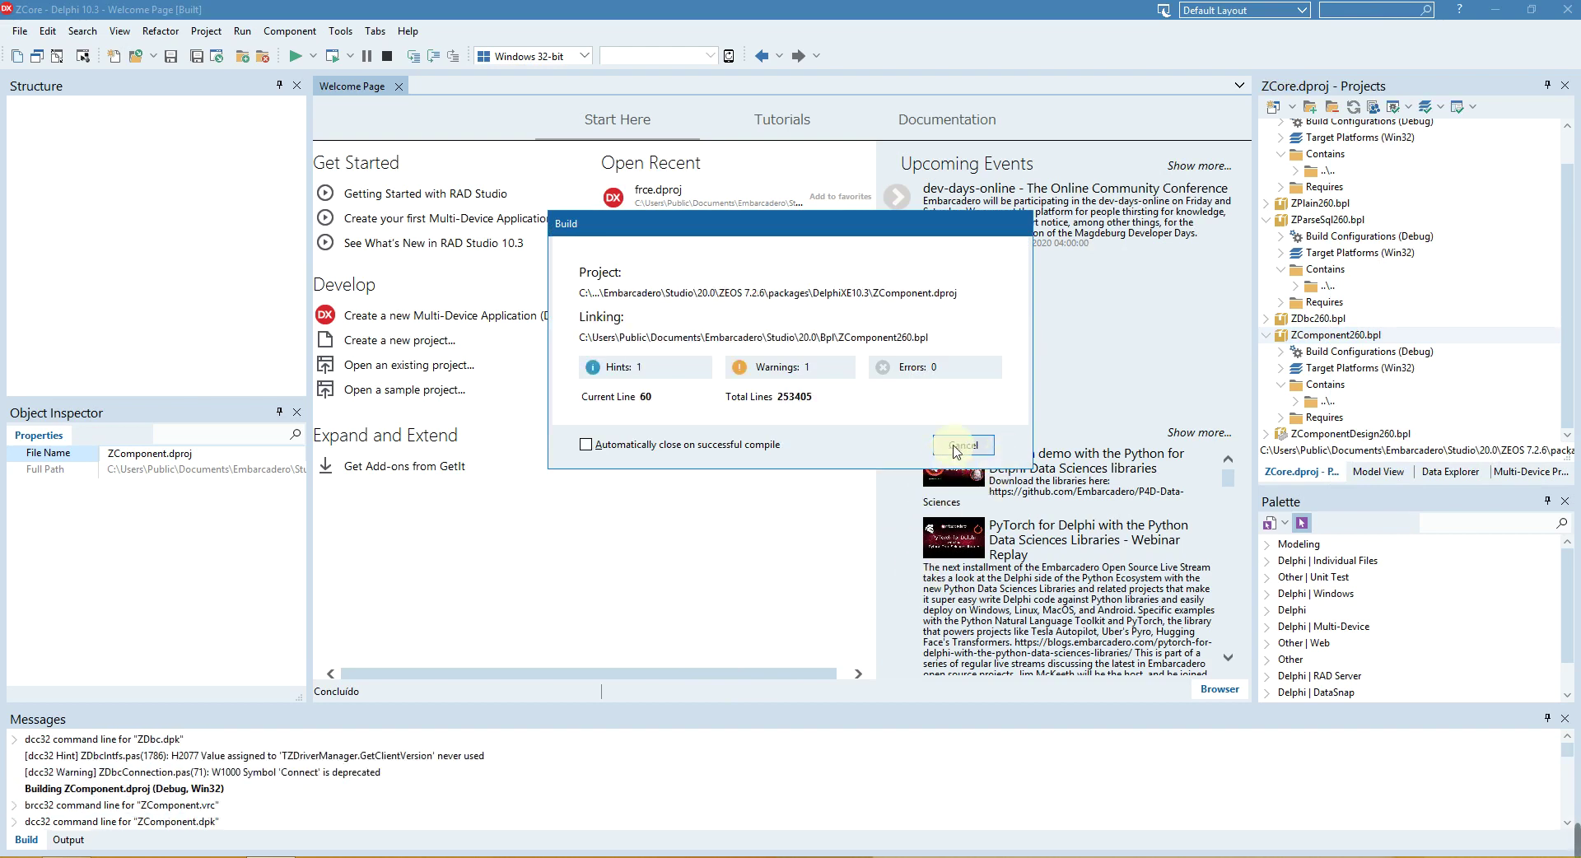
pyautogui.click(962, 445)
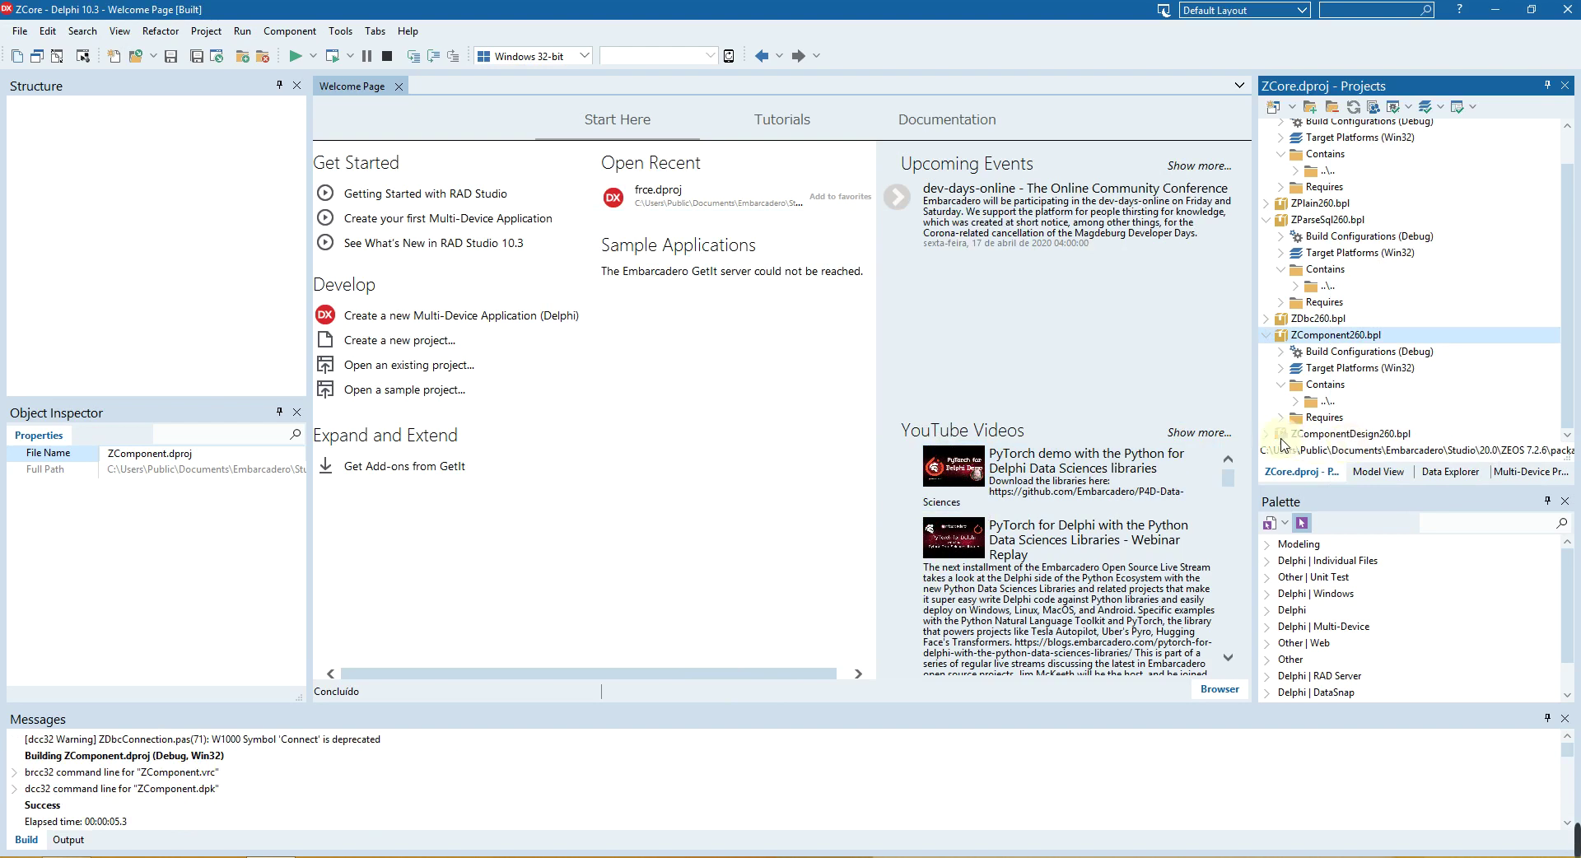
# Build the ZComponentDesign260.bpl package individually and dismiss the build report
pyautogui.click(1324, 435)
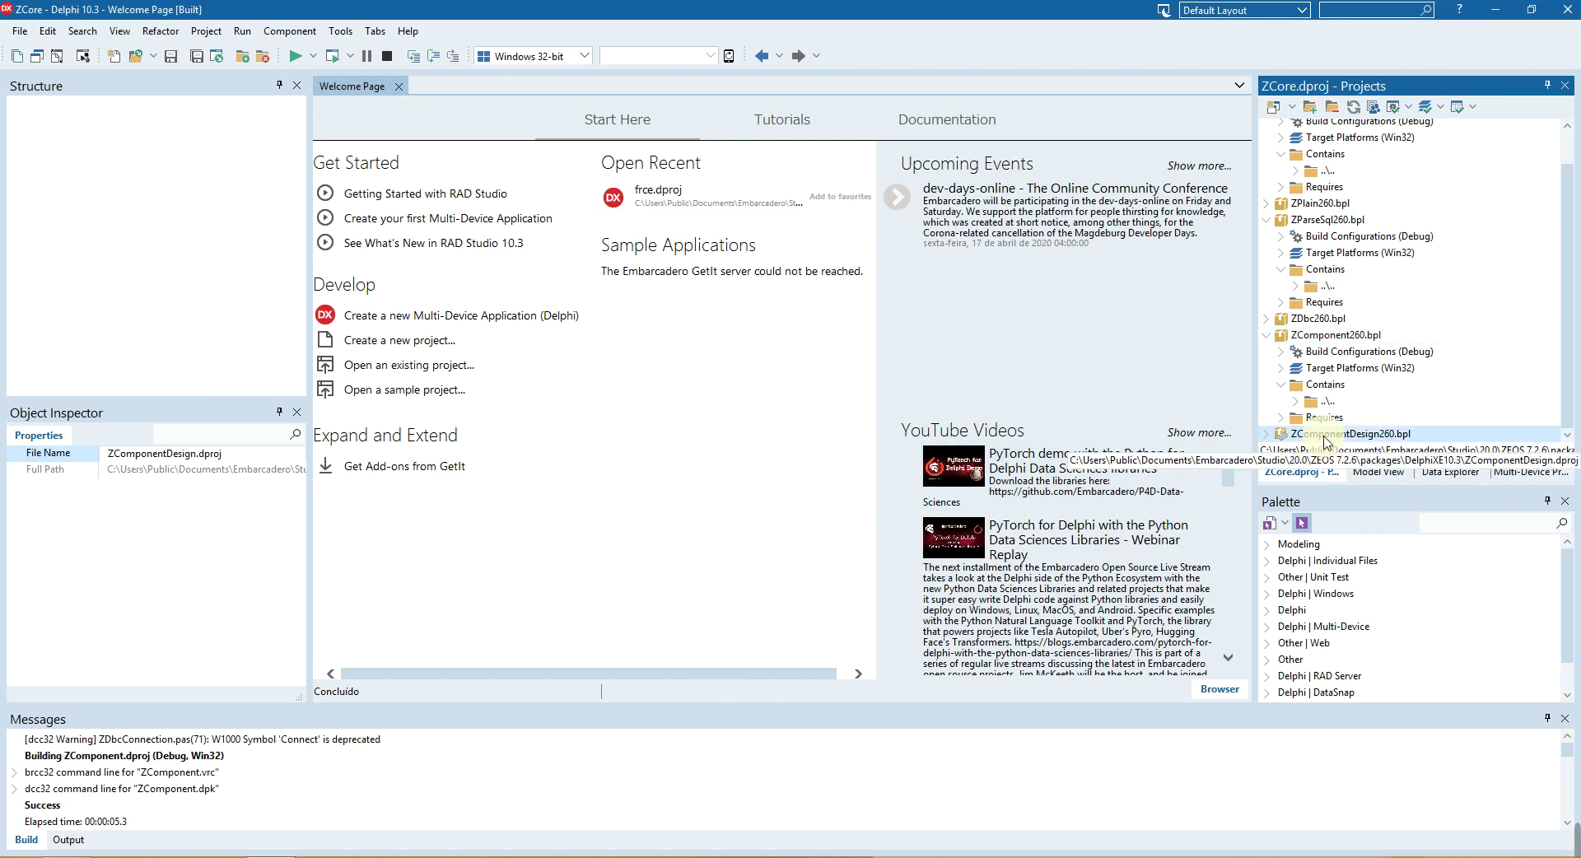
pyautogui.rightClick(1323, 436)
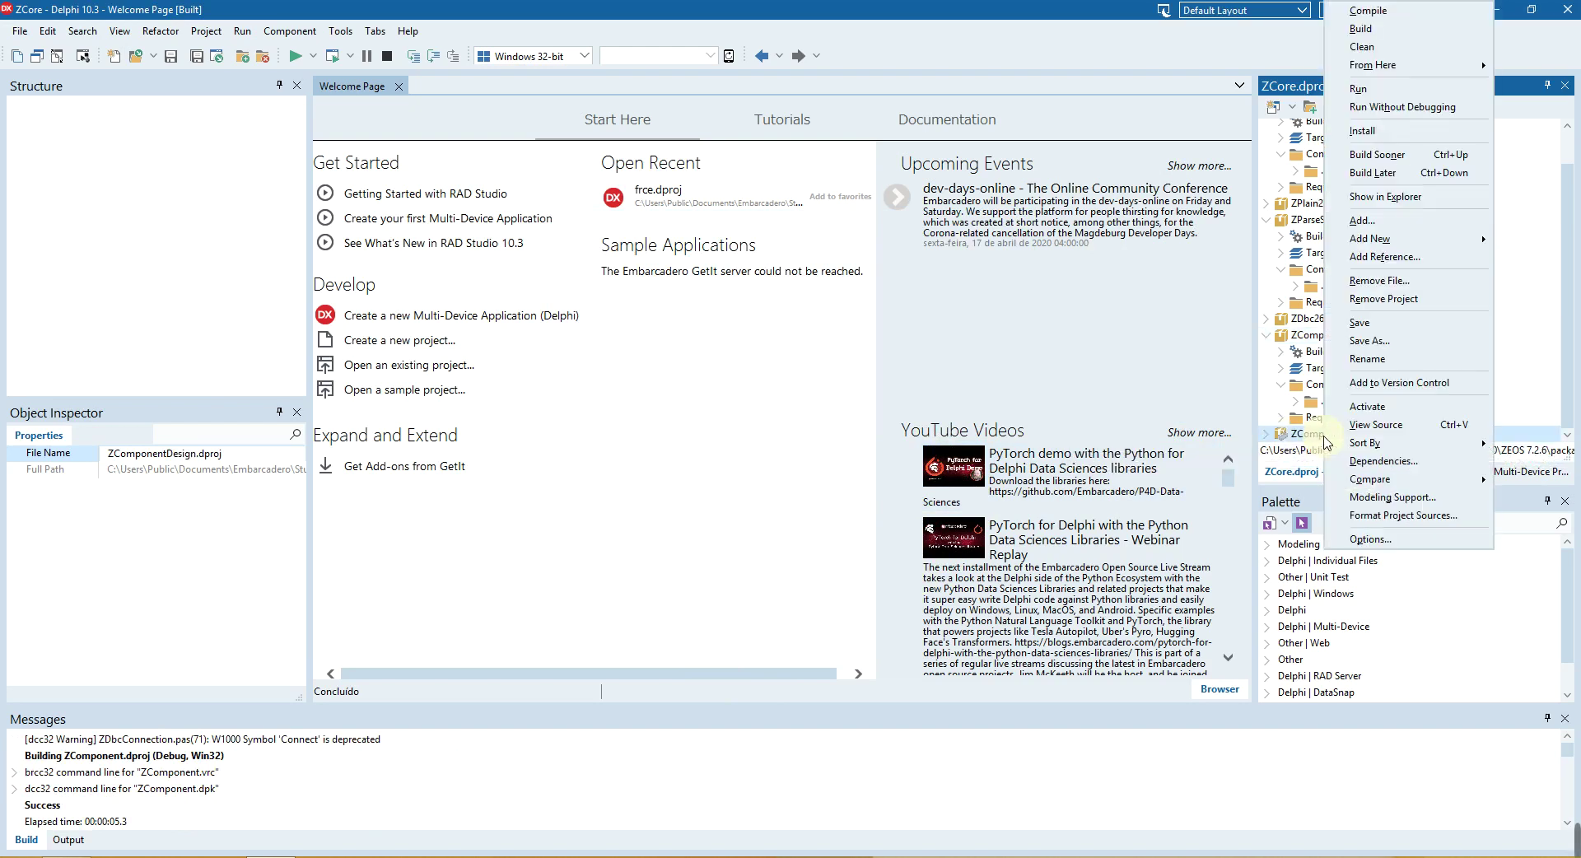
pyautogui.click(1399, 134)
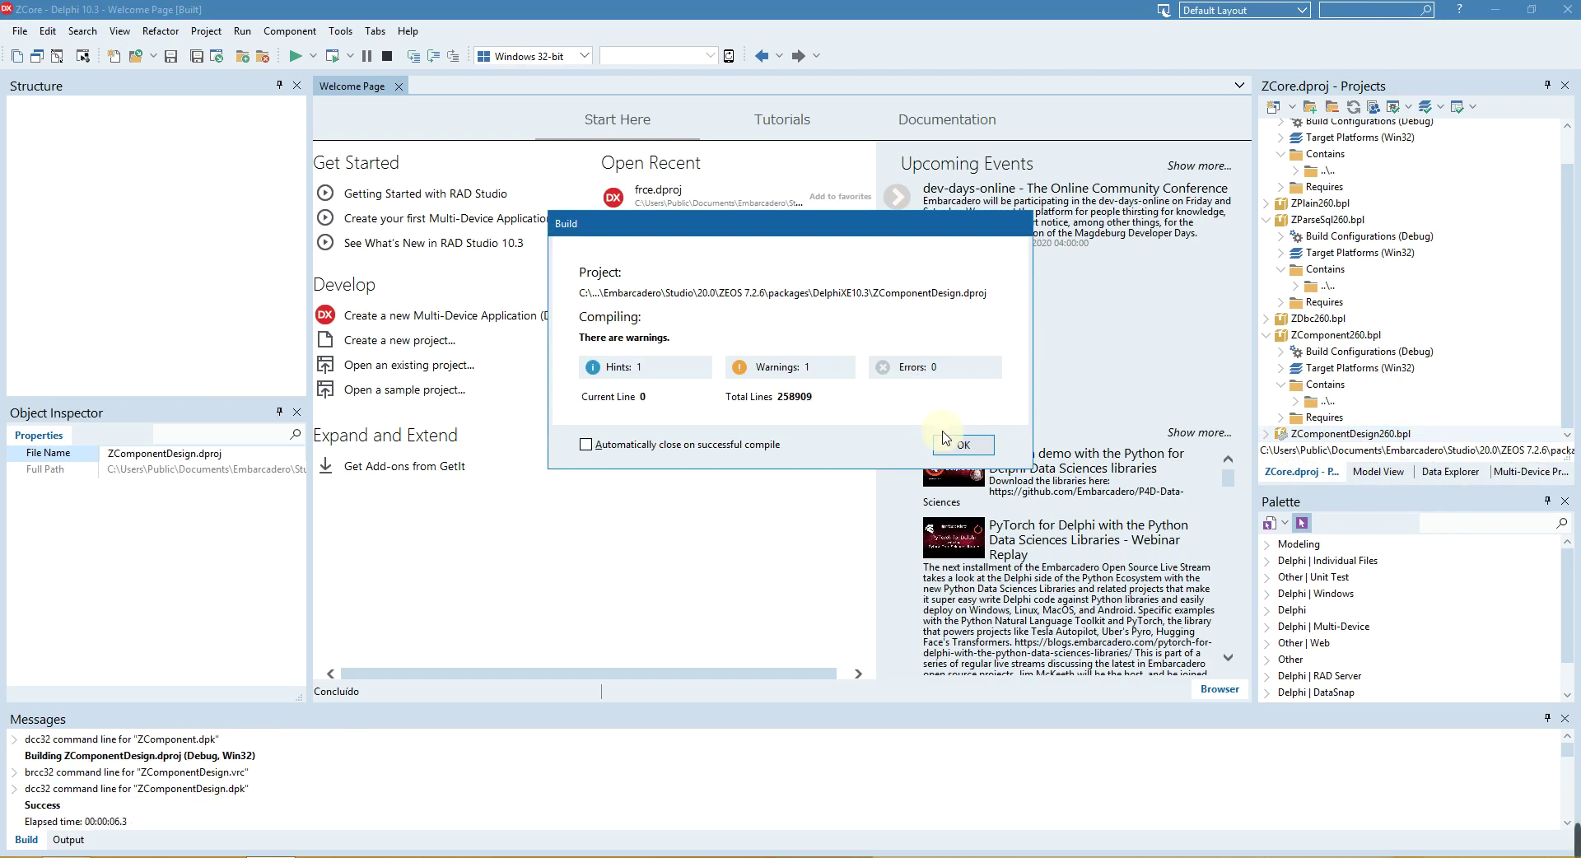
pyautogui.click(955, 443)
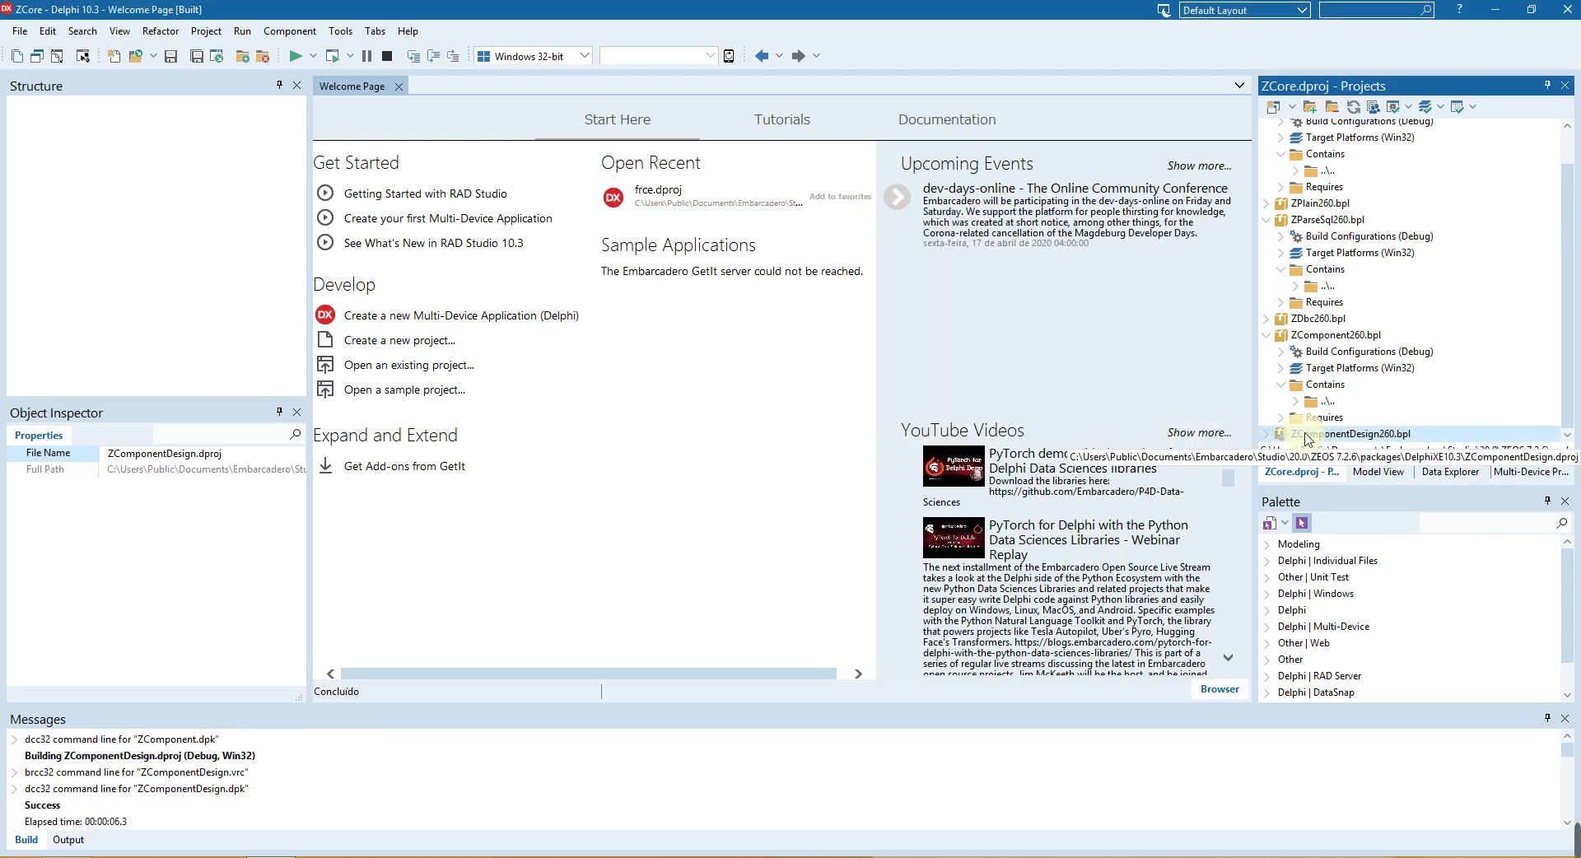
# Install the ZComponentDesign260.bpl package in the IDE and acknowledge the installation report
pyautogui.rightClick(1335, 437)
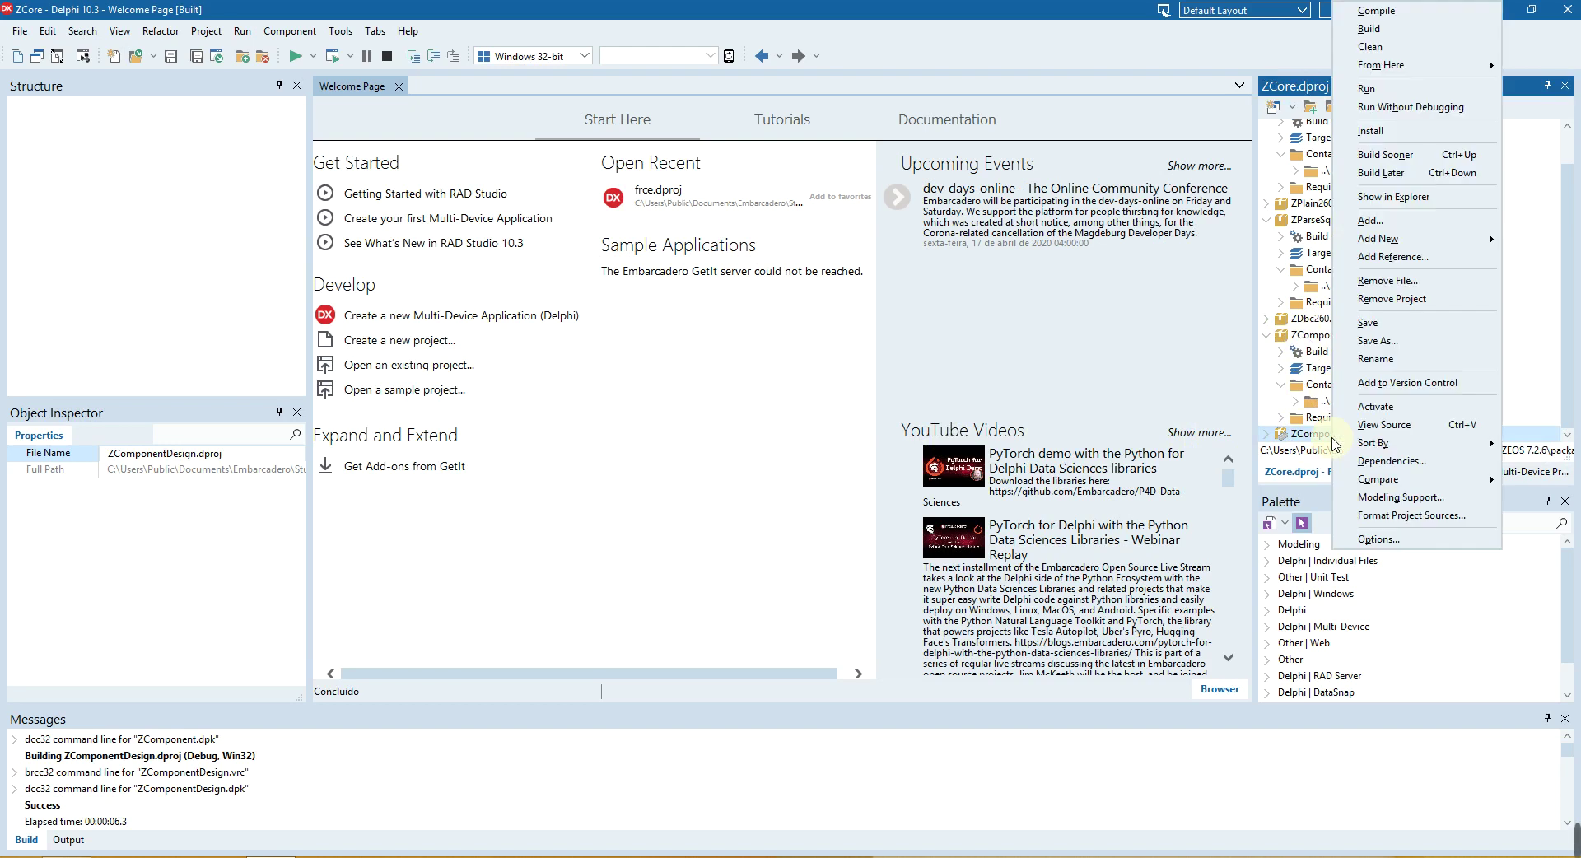
pyautogui.click(1373, 132)
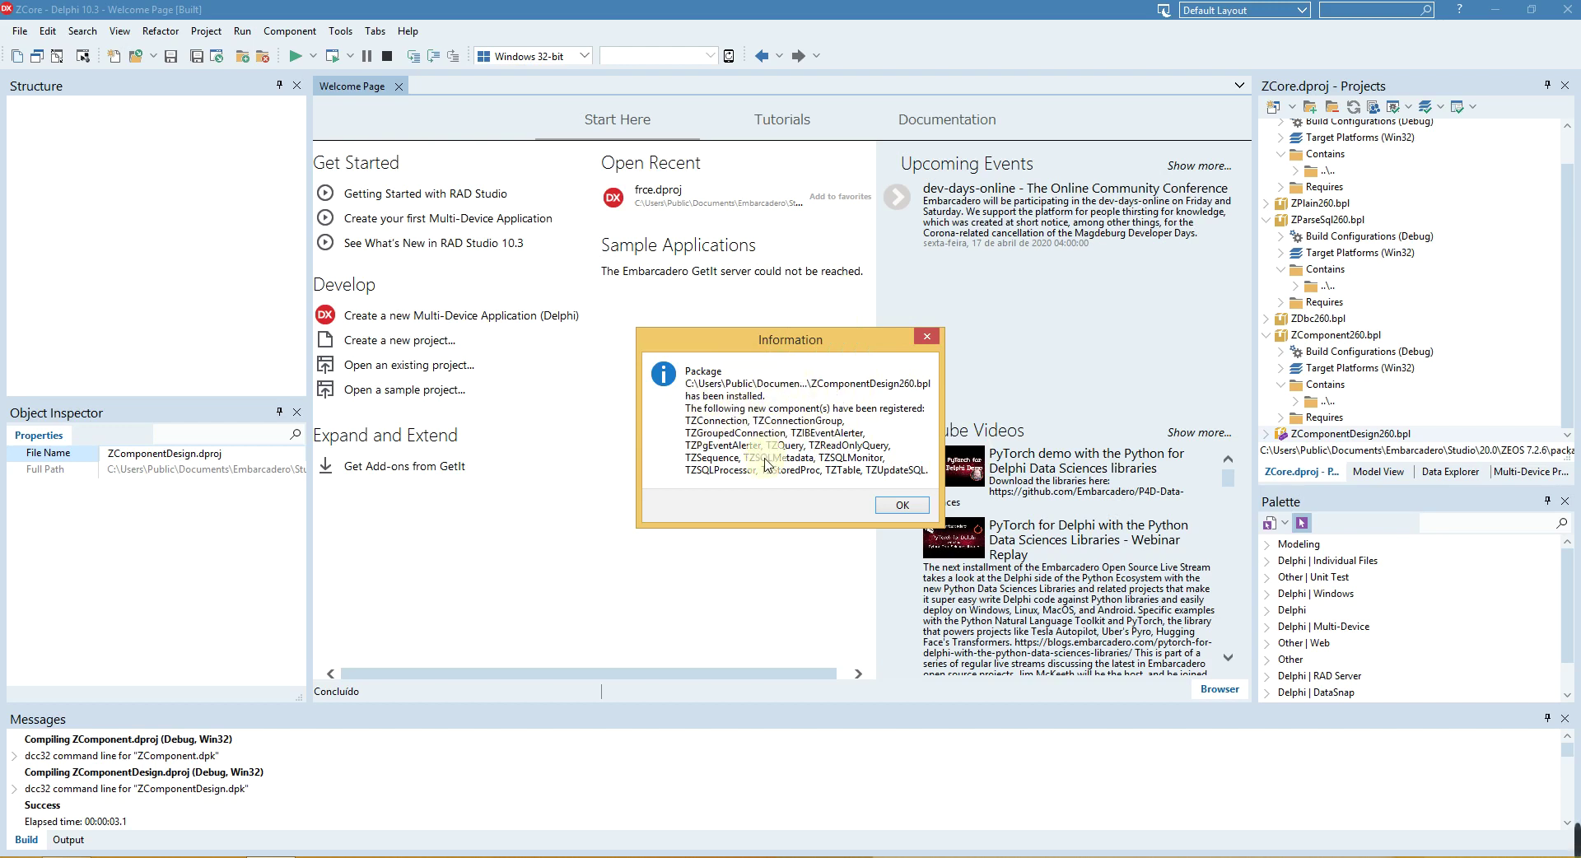
pyautogui.click(906, 505)
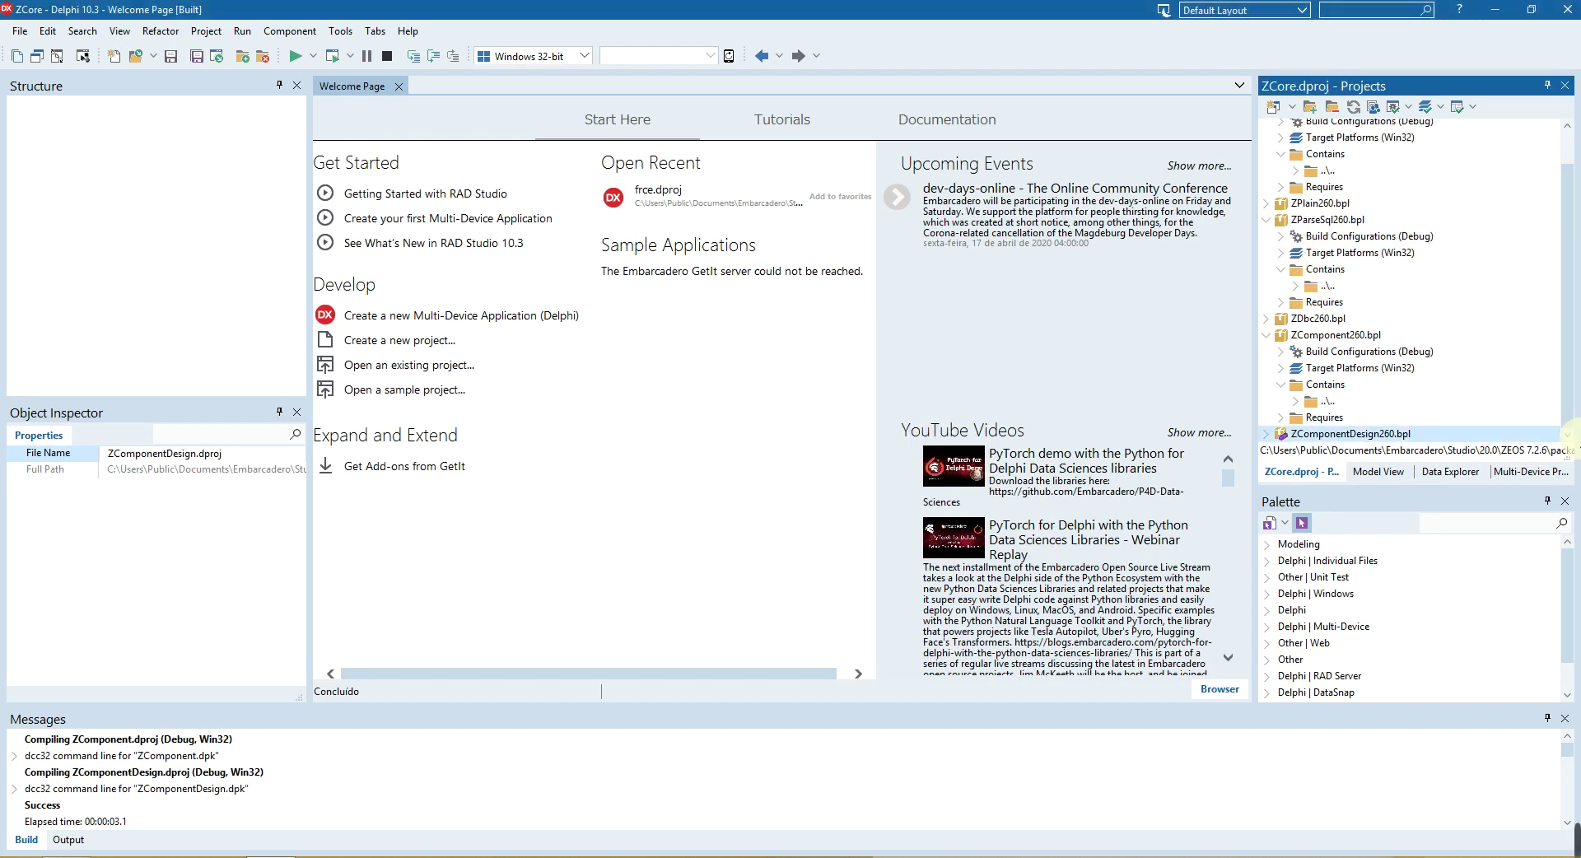
# Create a new Windows VCL application, saving the changes to the ZComponentDesign project
pyautogui.click(17, 33)
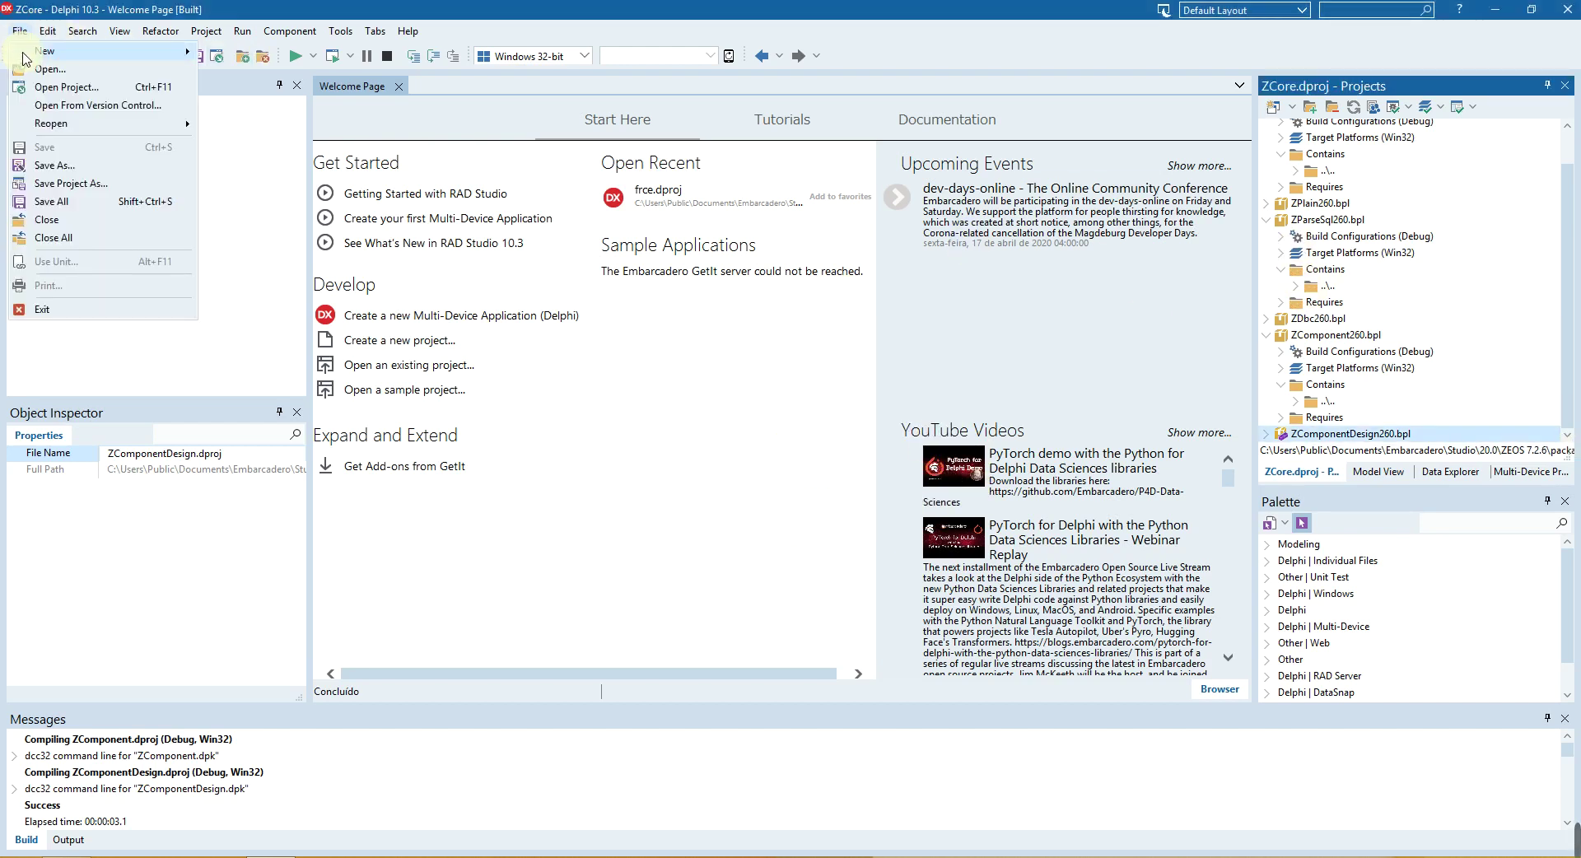
pyautogui.moveTo(41, 51)
pyautogui.click(377, 51)
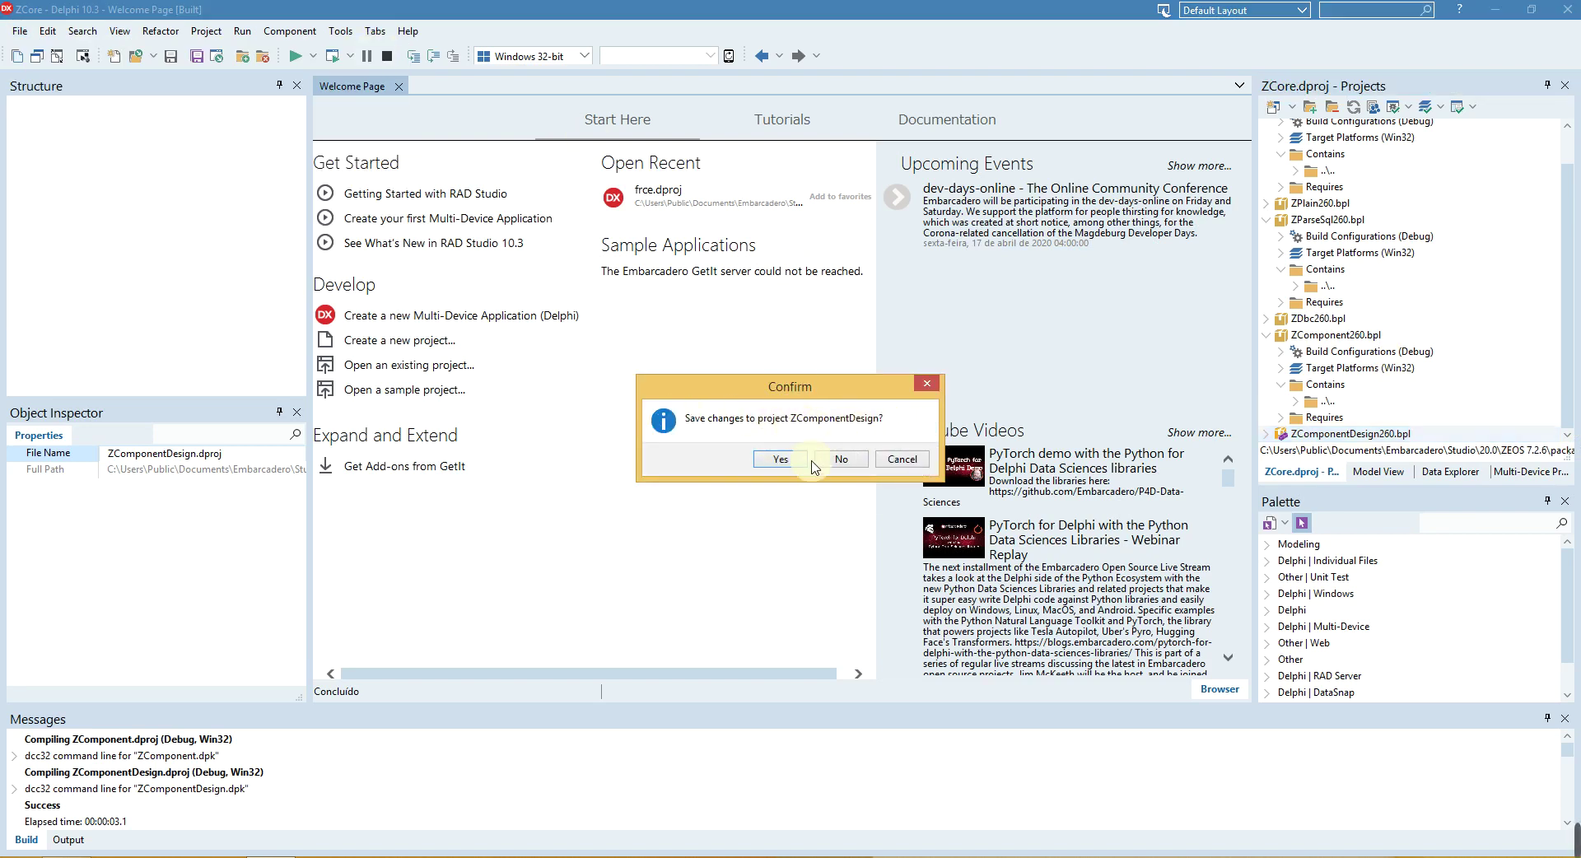
pyautogui.click(785, 460)
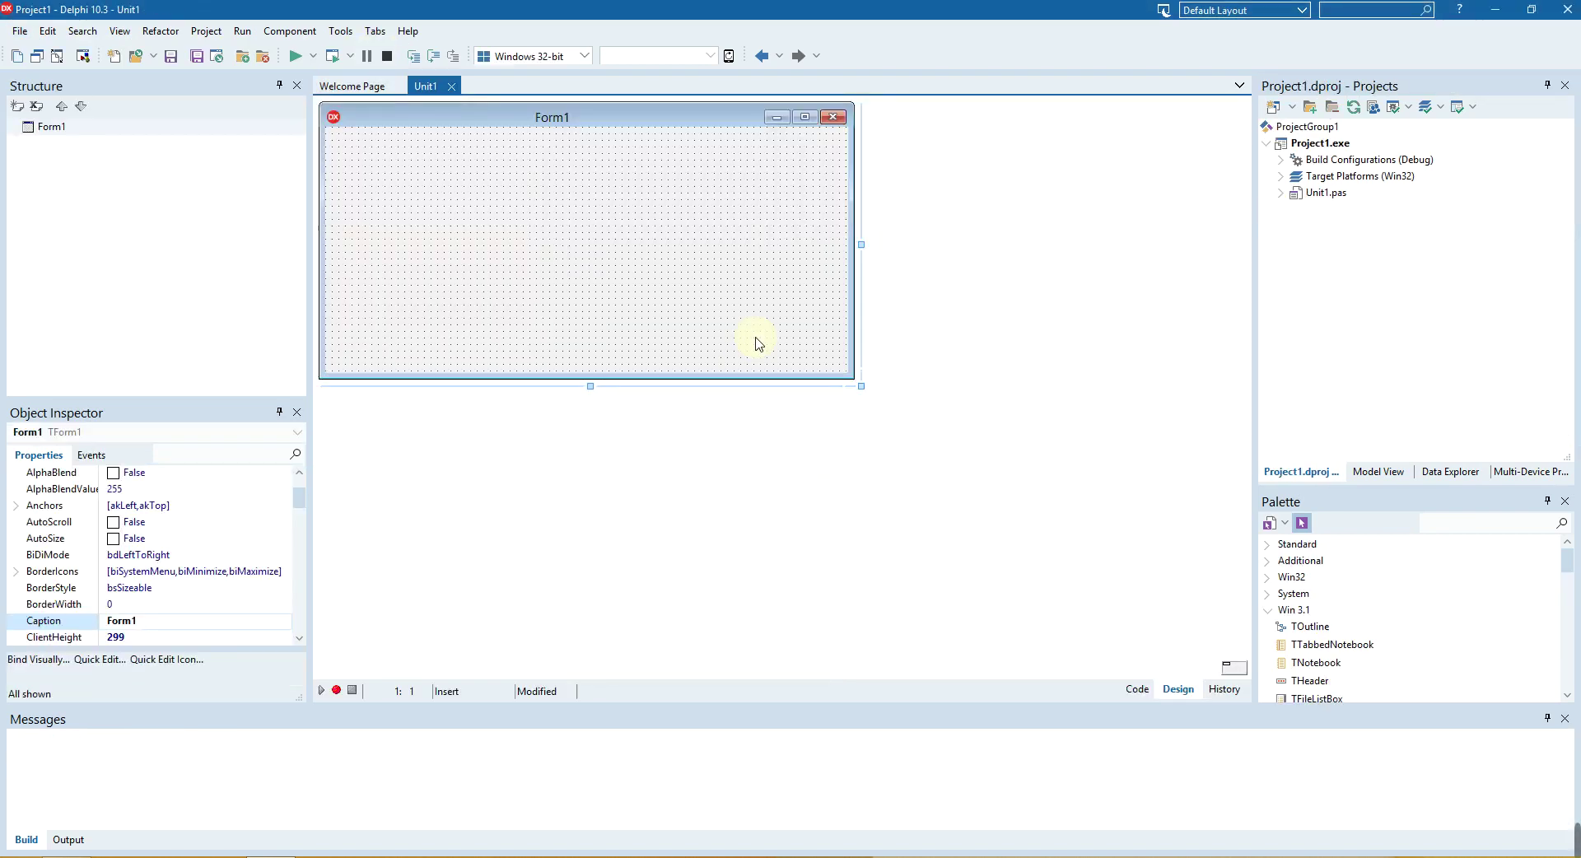
# Switch to the custom saved desktop layout and enlarge Form1 to a client area of about 1028 by 631
pyautogui.moveTo(864, 389); pyautogui.dragTo(947, 524)
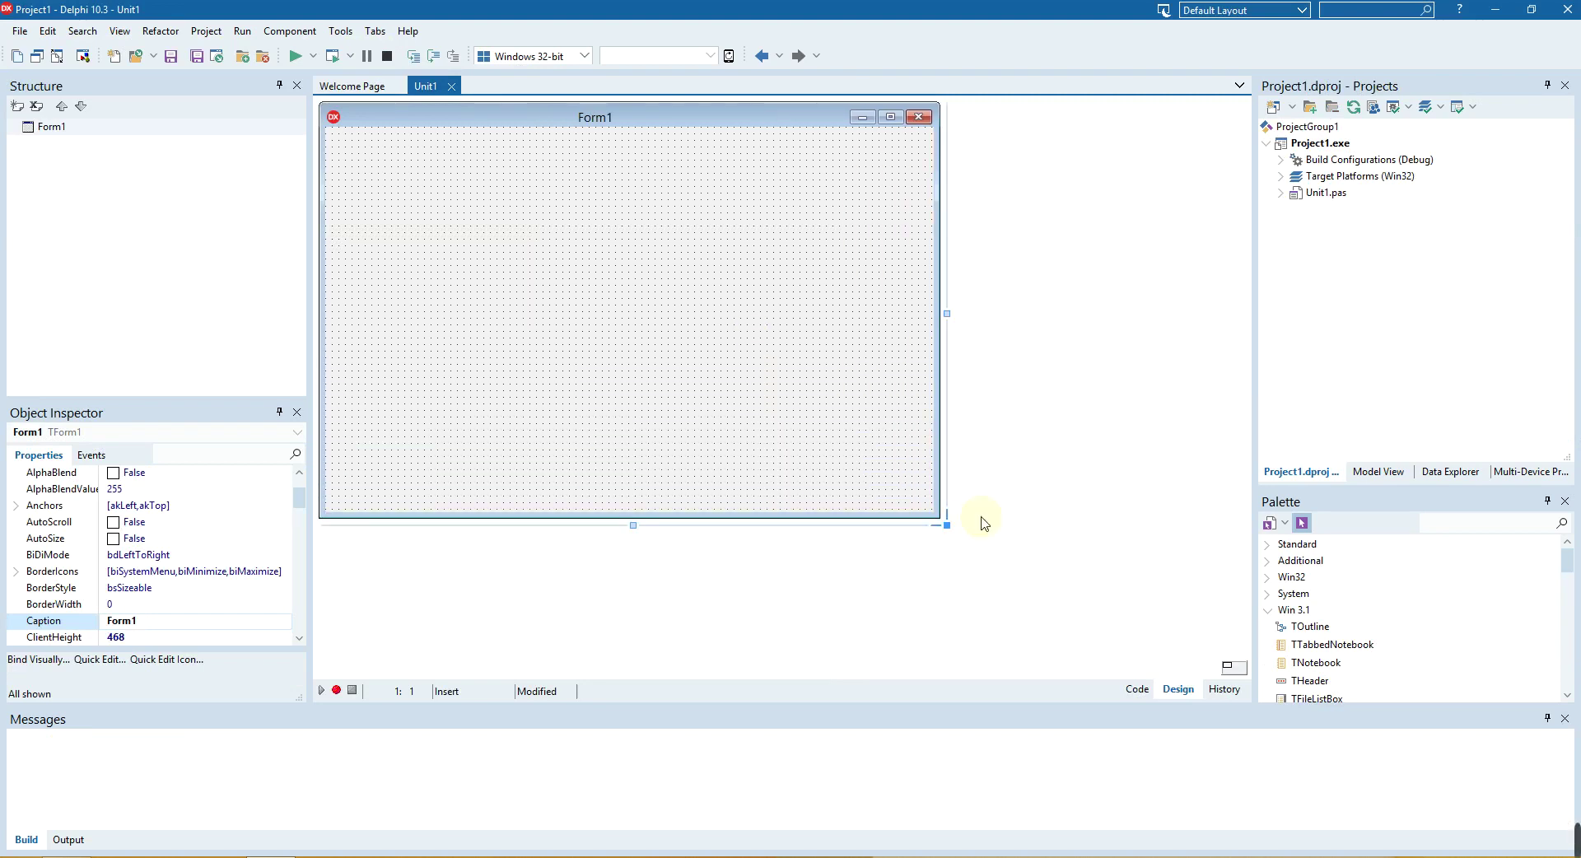
pyautogui.click(1295, 18)
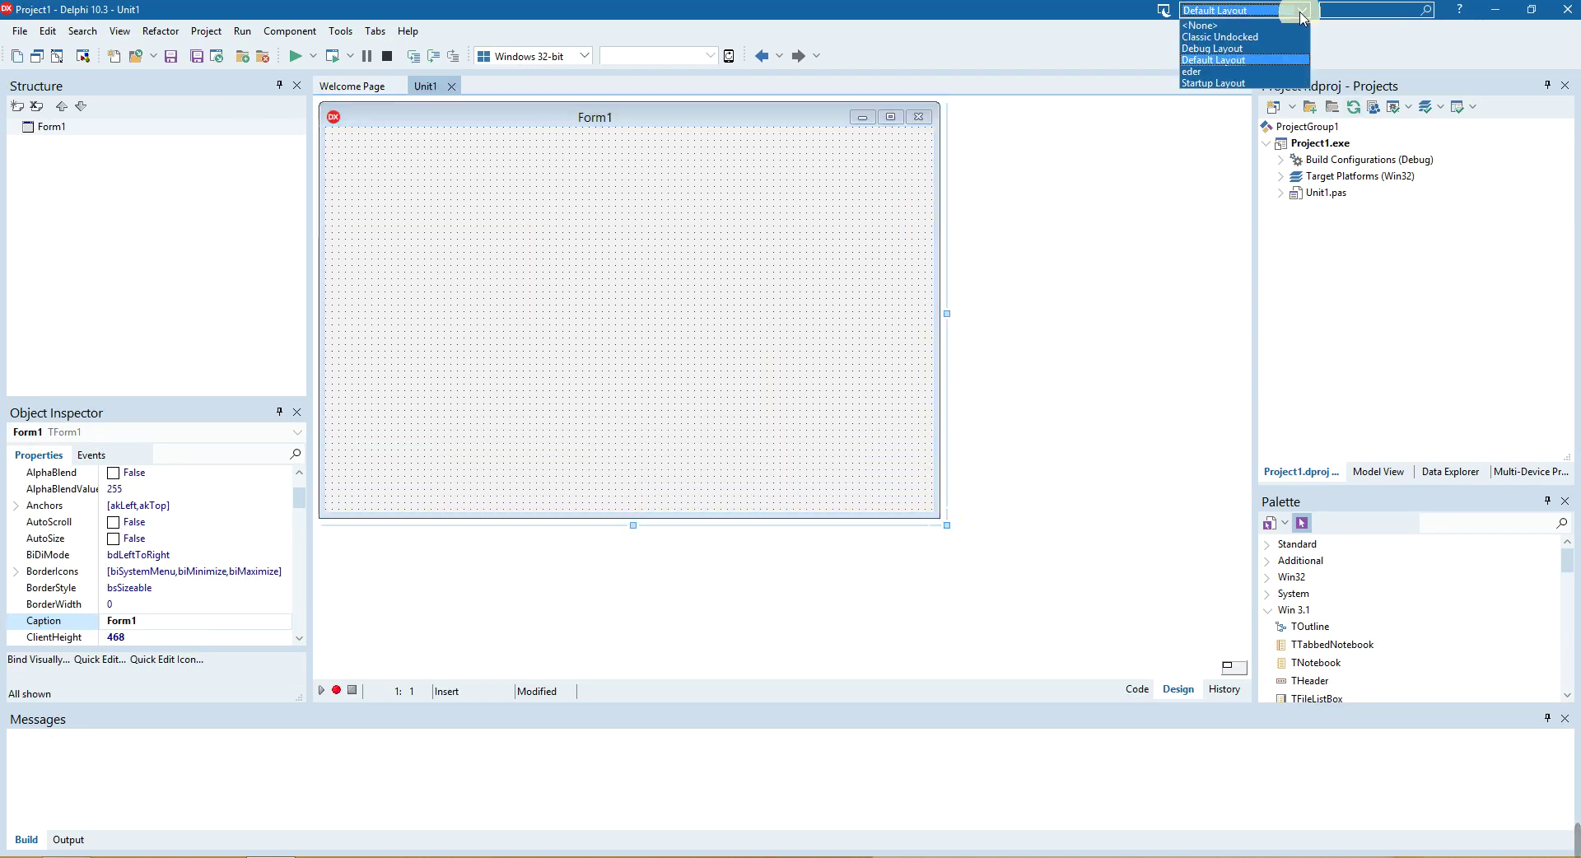
pyautogui.click(1211, 70)
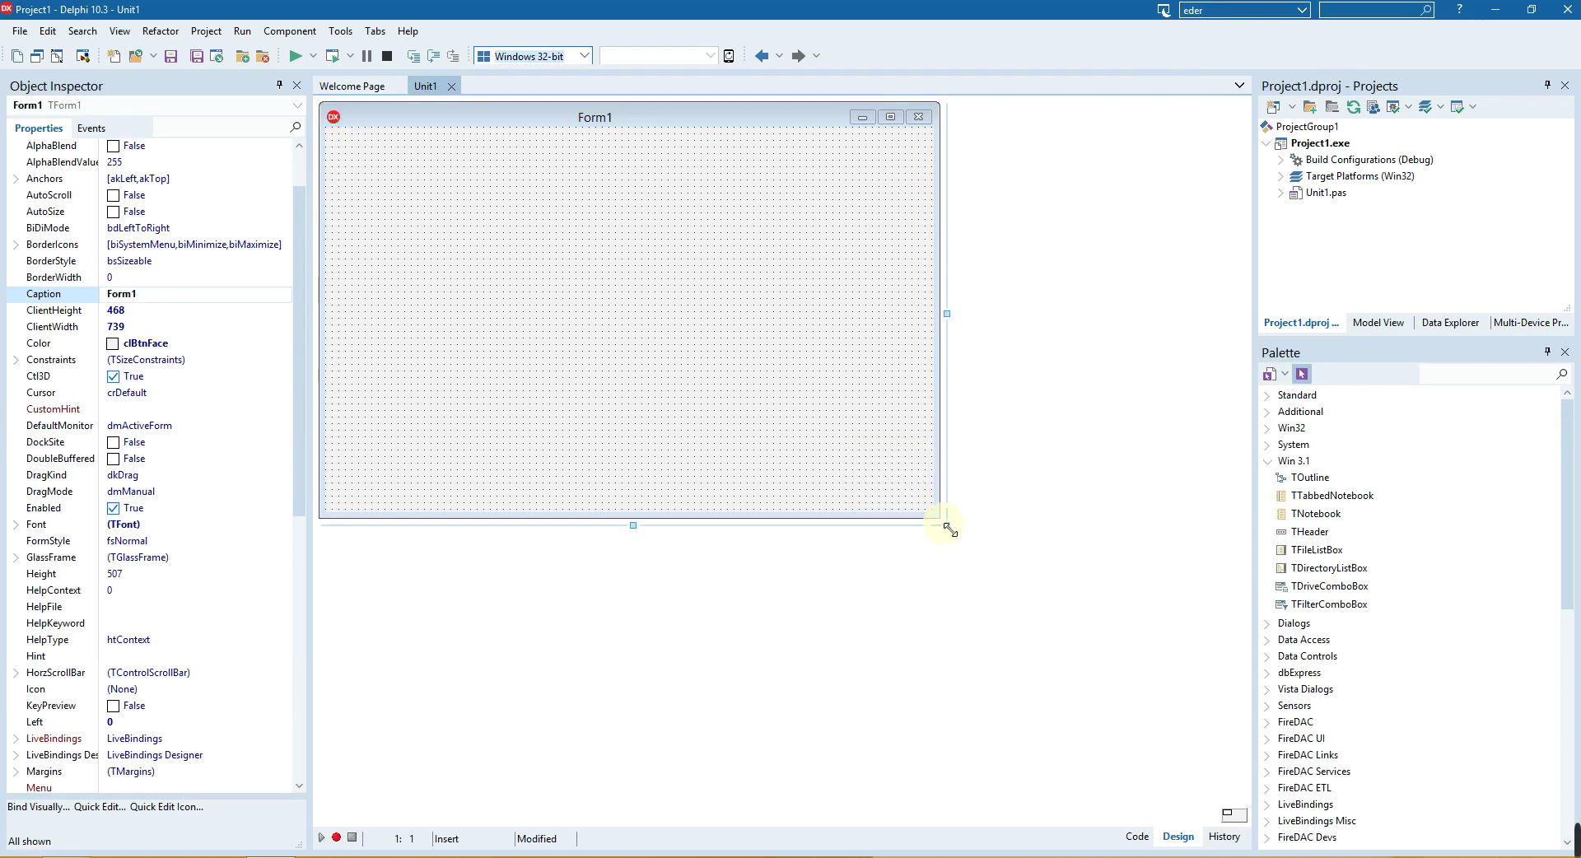
pyautogui.moveTo(947, 525); pyautogui.dragTo(1185, 658)
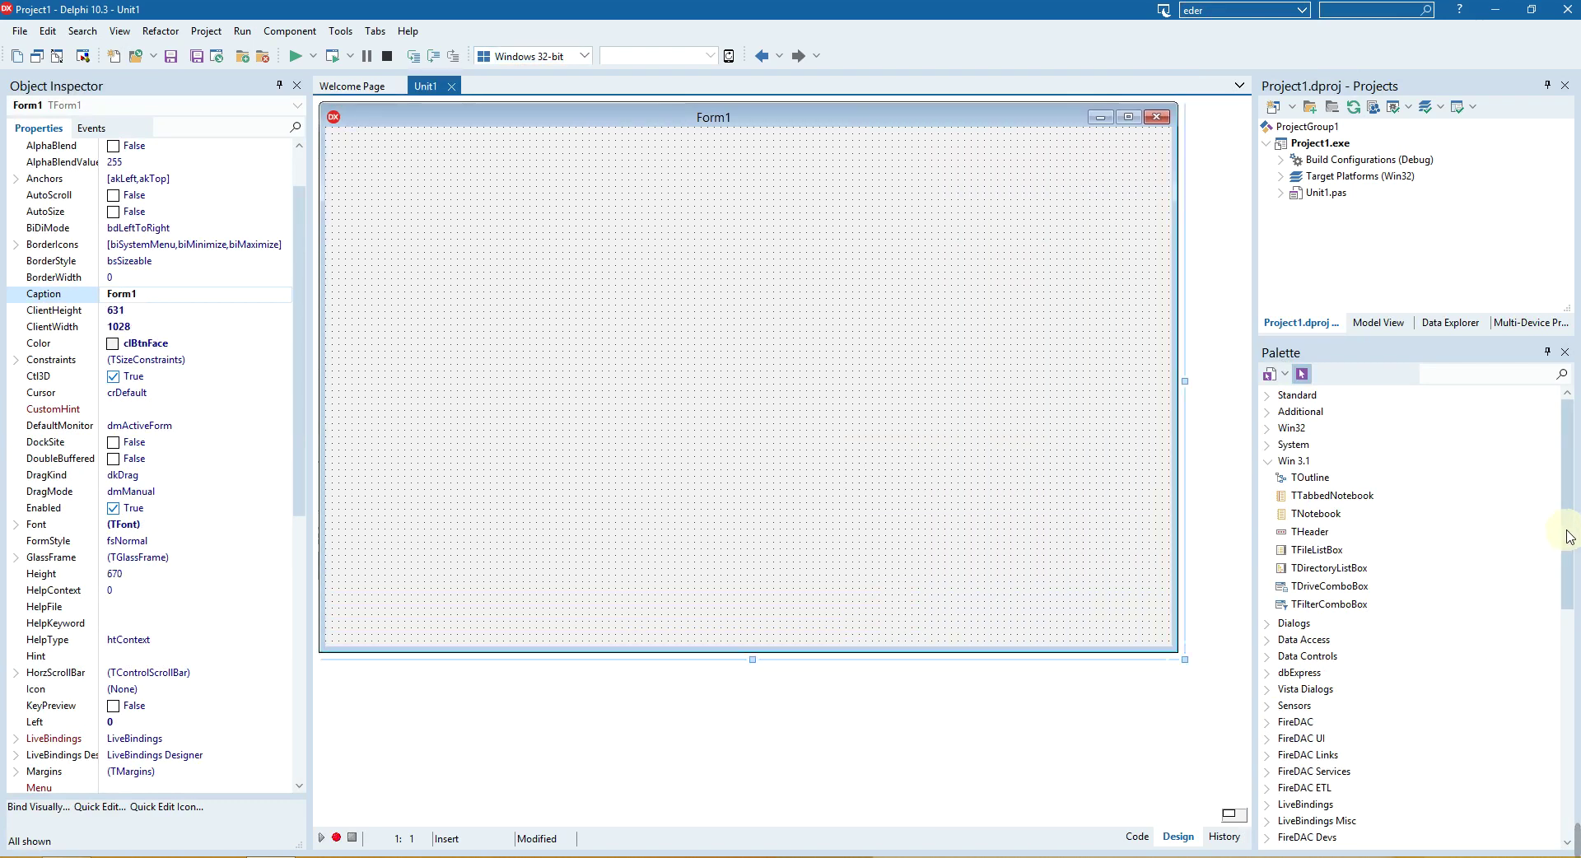
# Move the Zeos Access component category directly below Fortes Report CE and expand it
pyautogui.moveTo(1569, 537); pyautogui.dragTo(1568, 723)
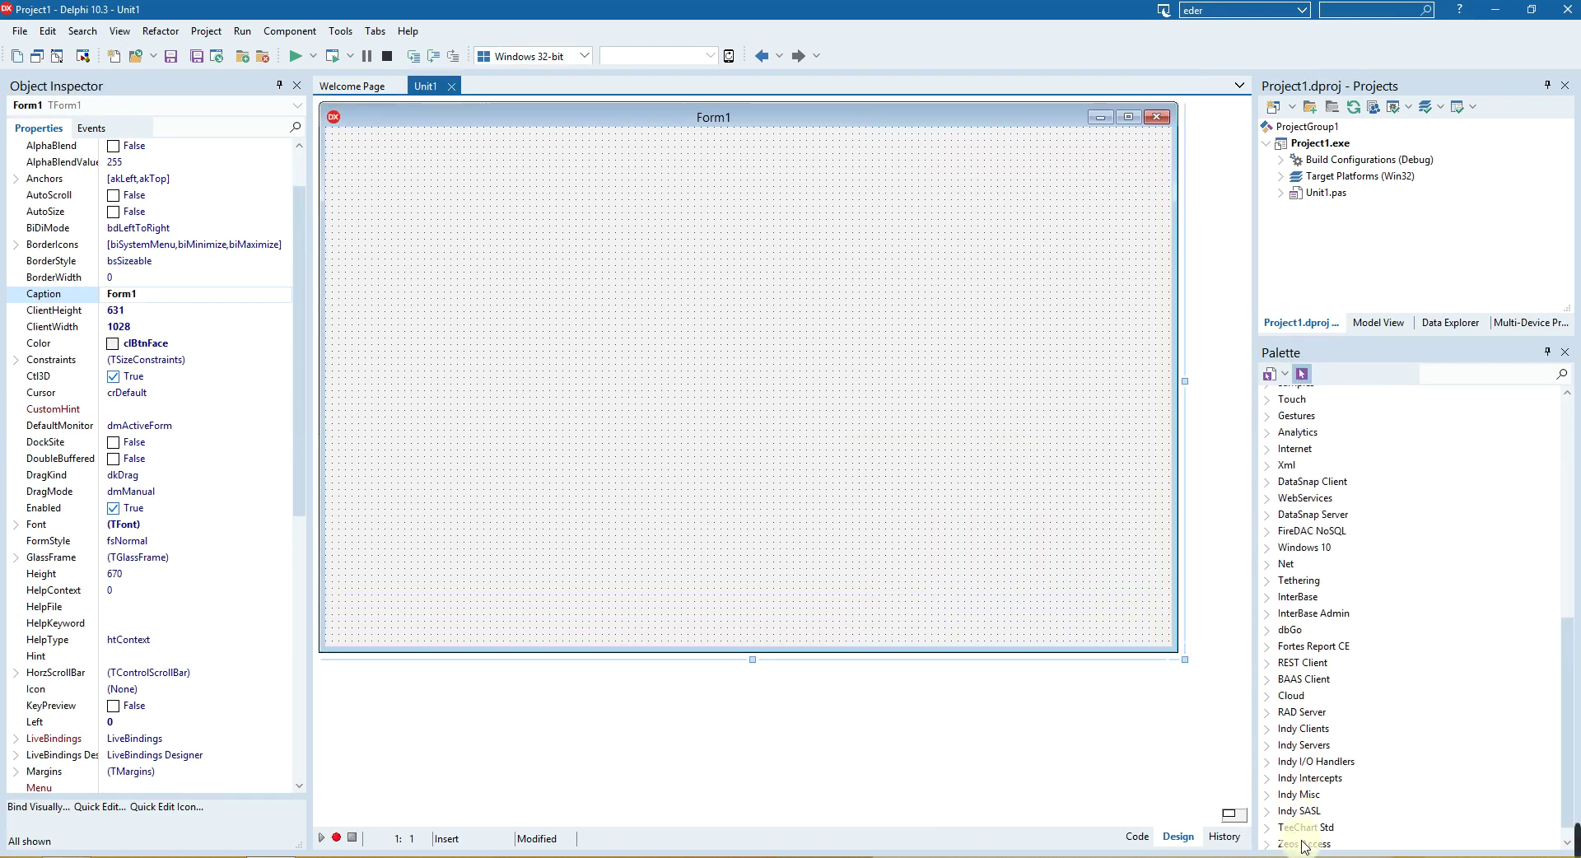
pyautogui.moveTo(1304, 848); pyautogui.dragTo(1311, 644)
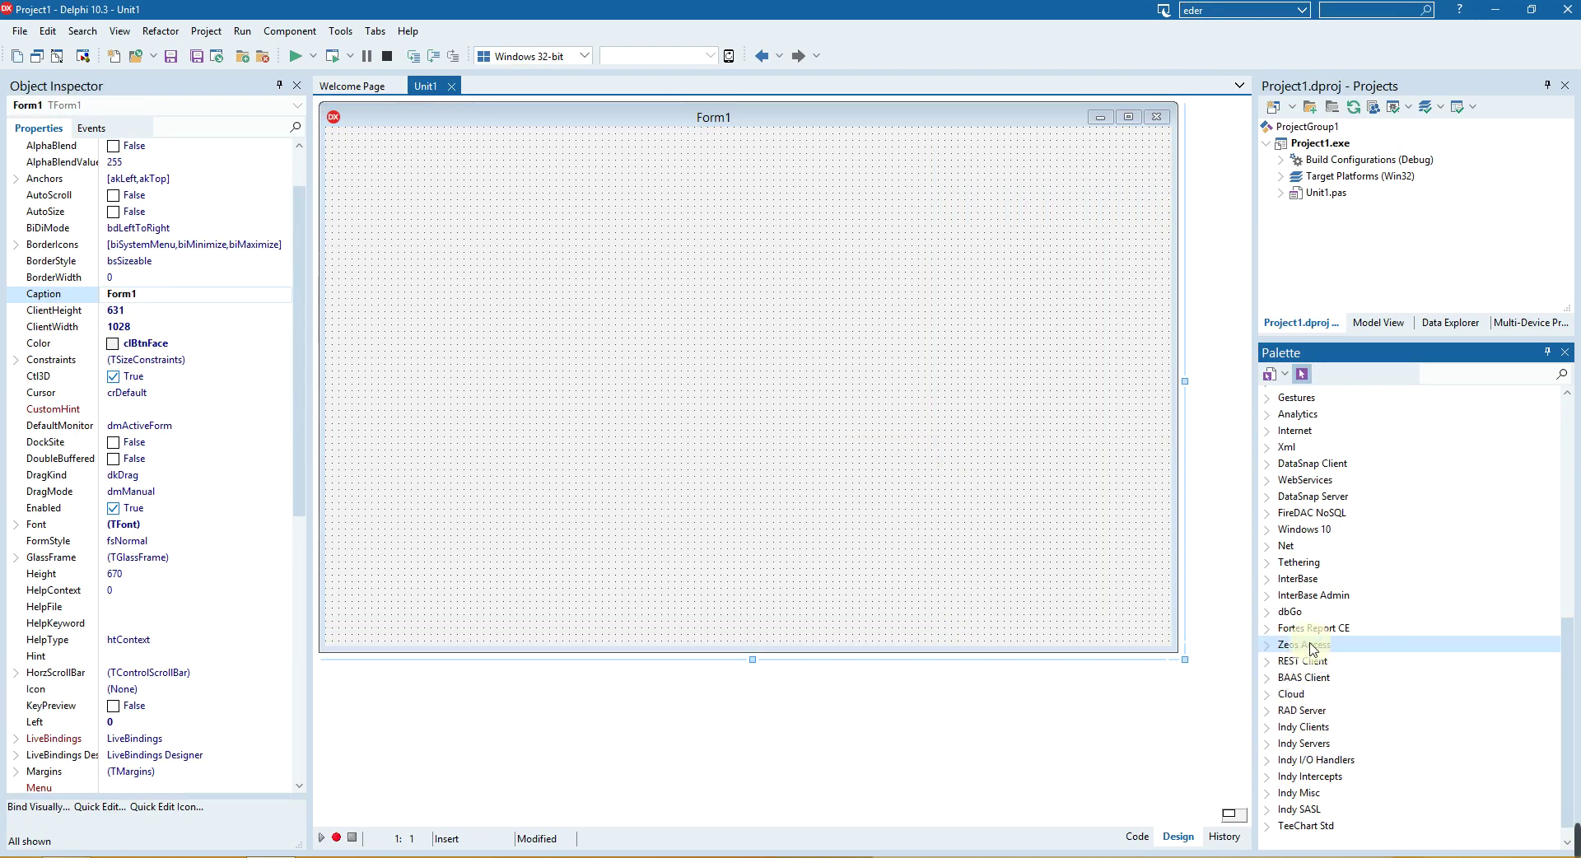
pyautogui.click(1268, 646)
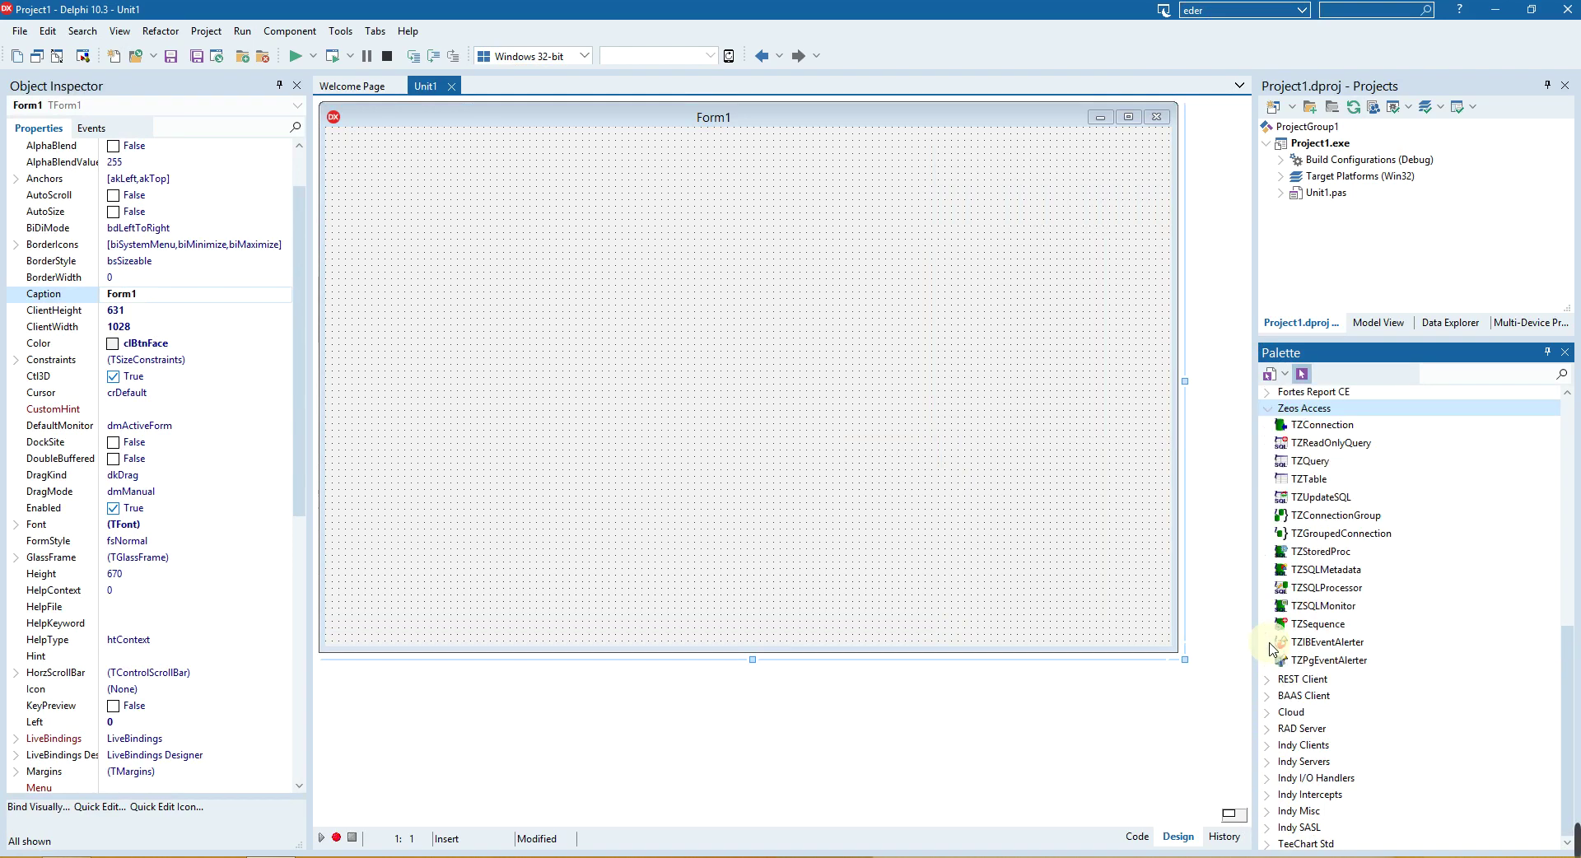
# Place a TZConnection component near the upper-left area of Form1, run the project and dismiss the compile report
pyautogui.click(1322, 425)
pyautogui.click(452, 168)
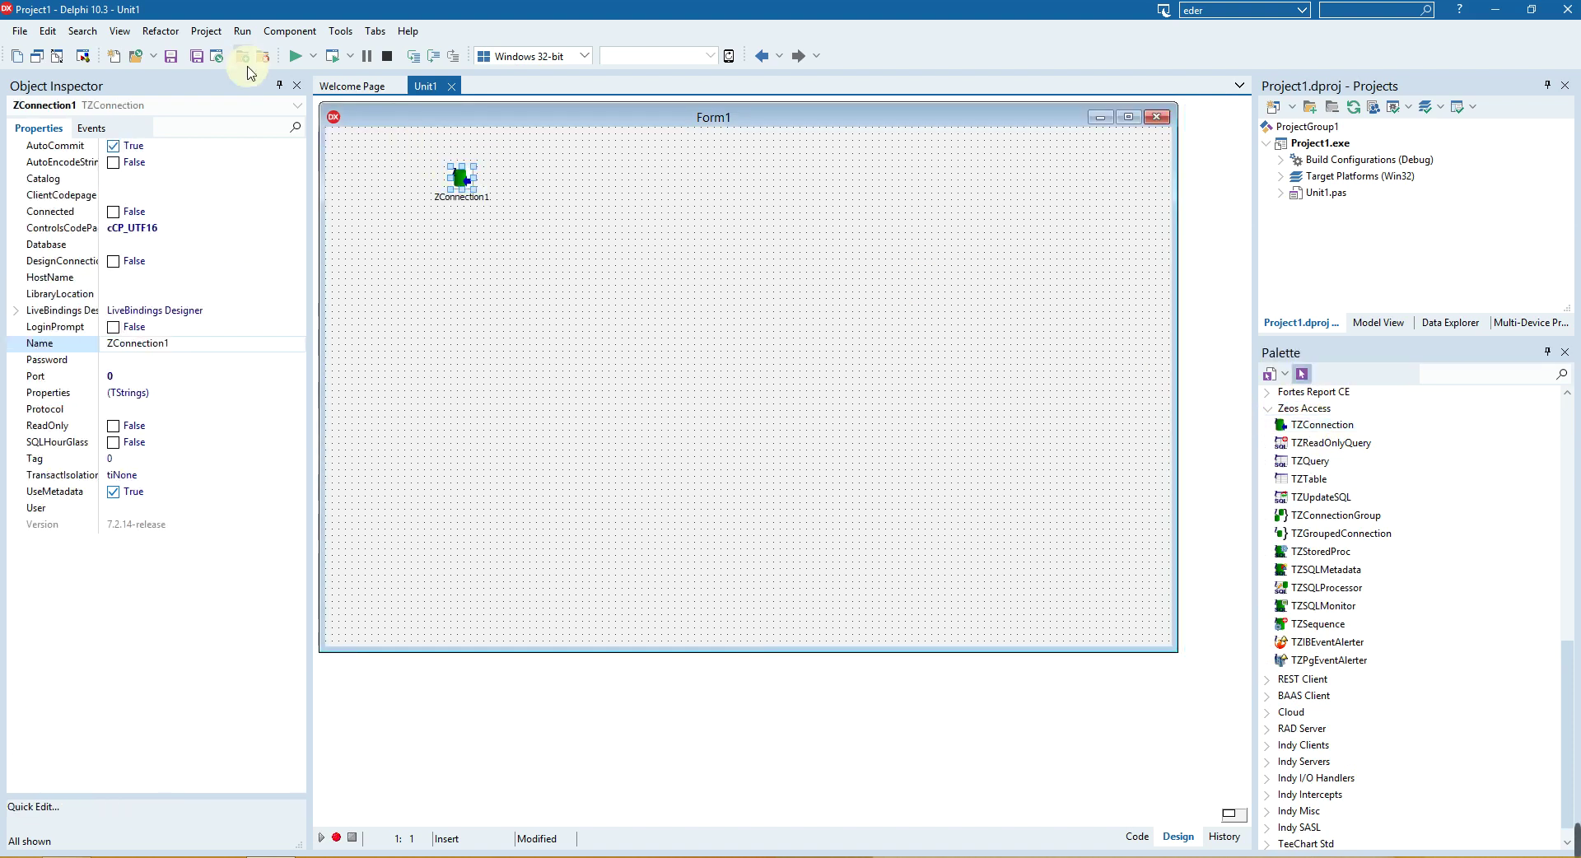
pyautogui.click(295, 55)
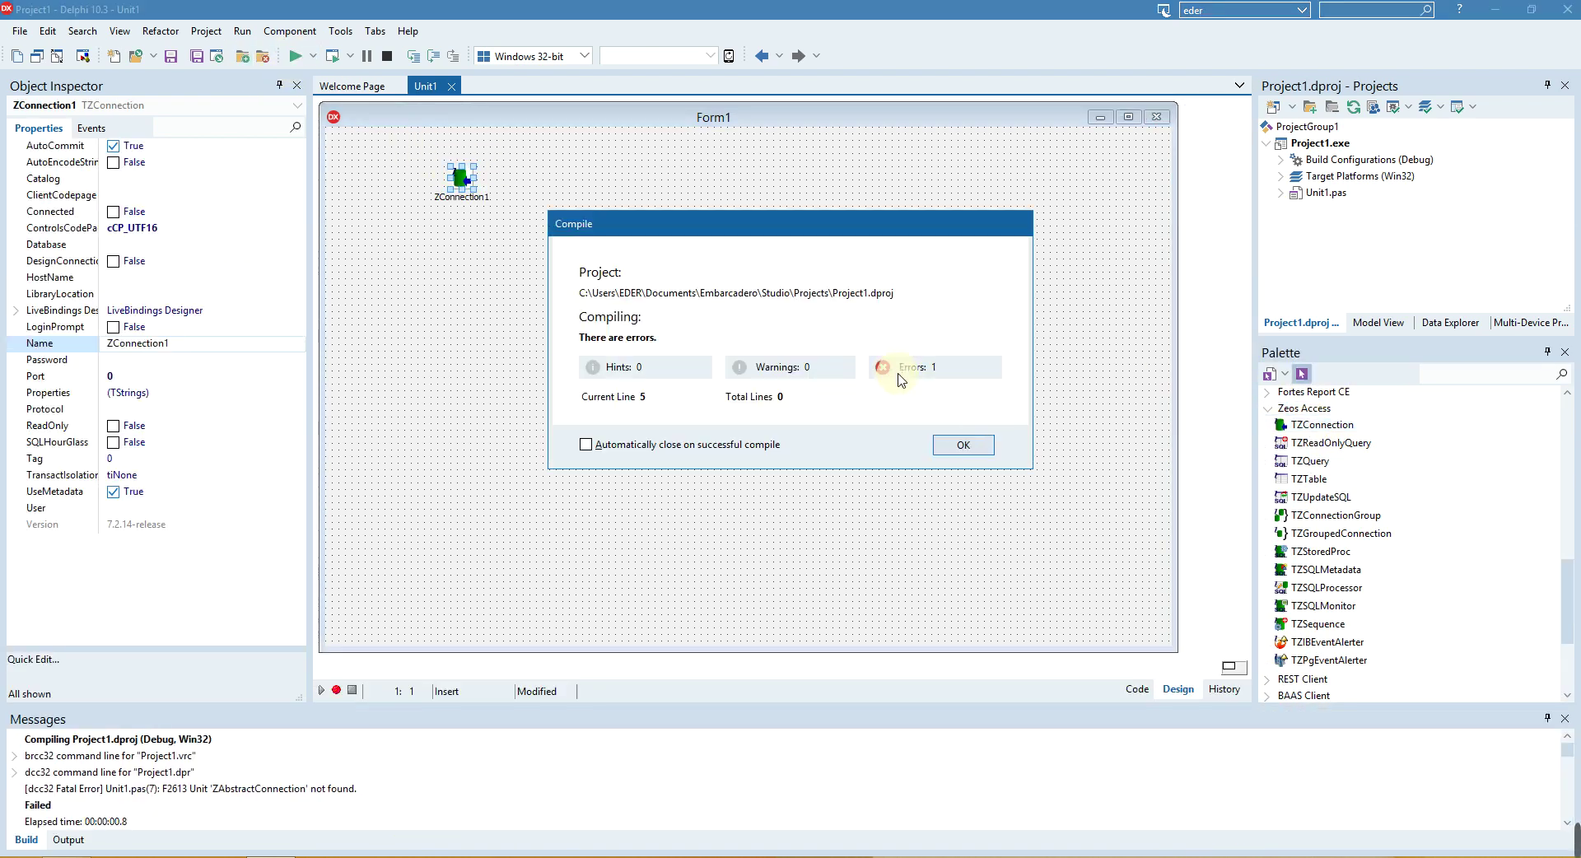
pyautogui.click(961, 446)
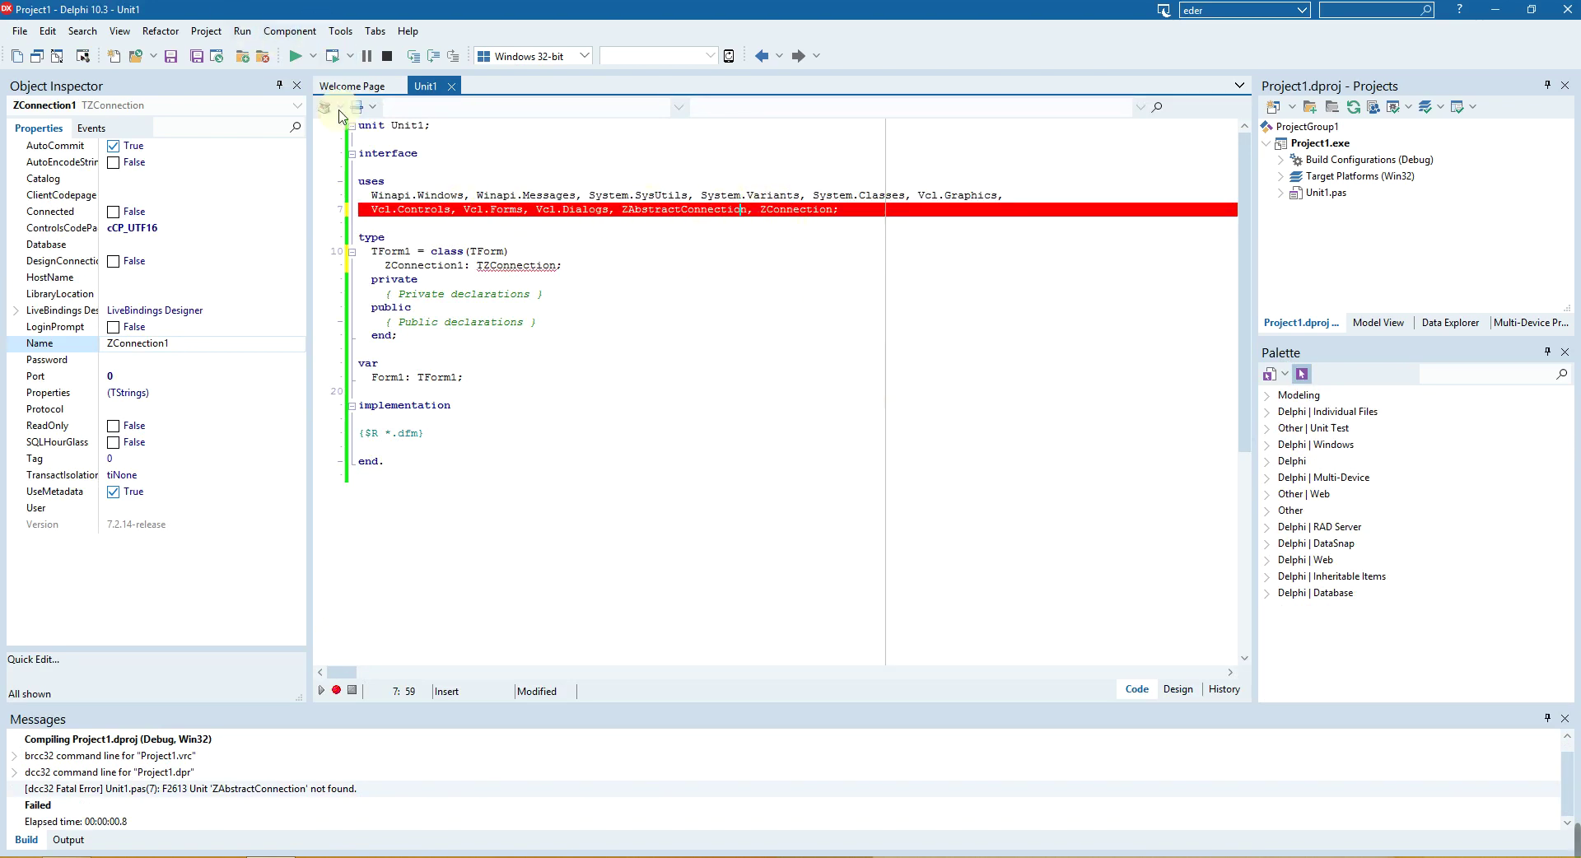
# Open the Delphi Library settings in the IDE options for the Windows 32-bit platform
pyautogui.click(289, 31)
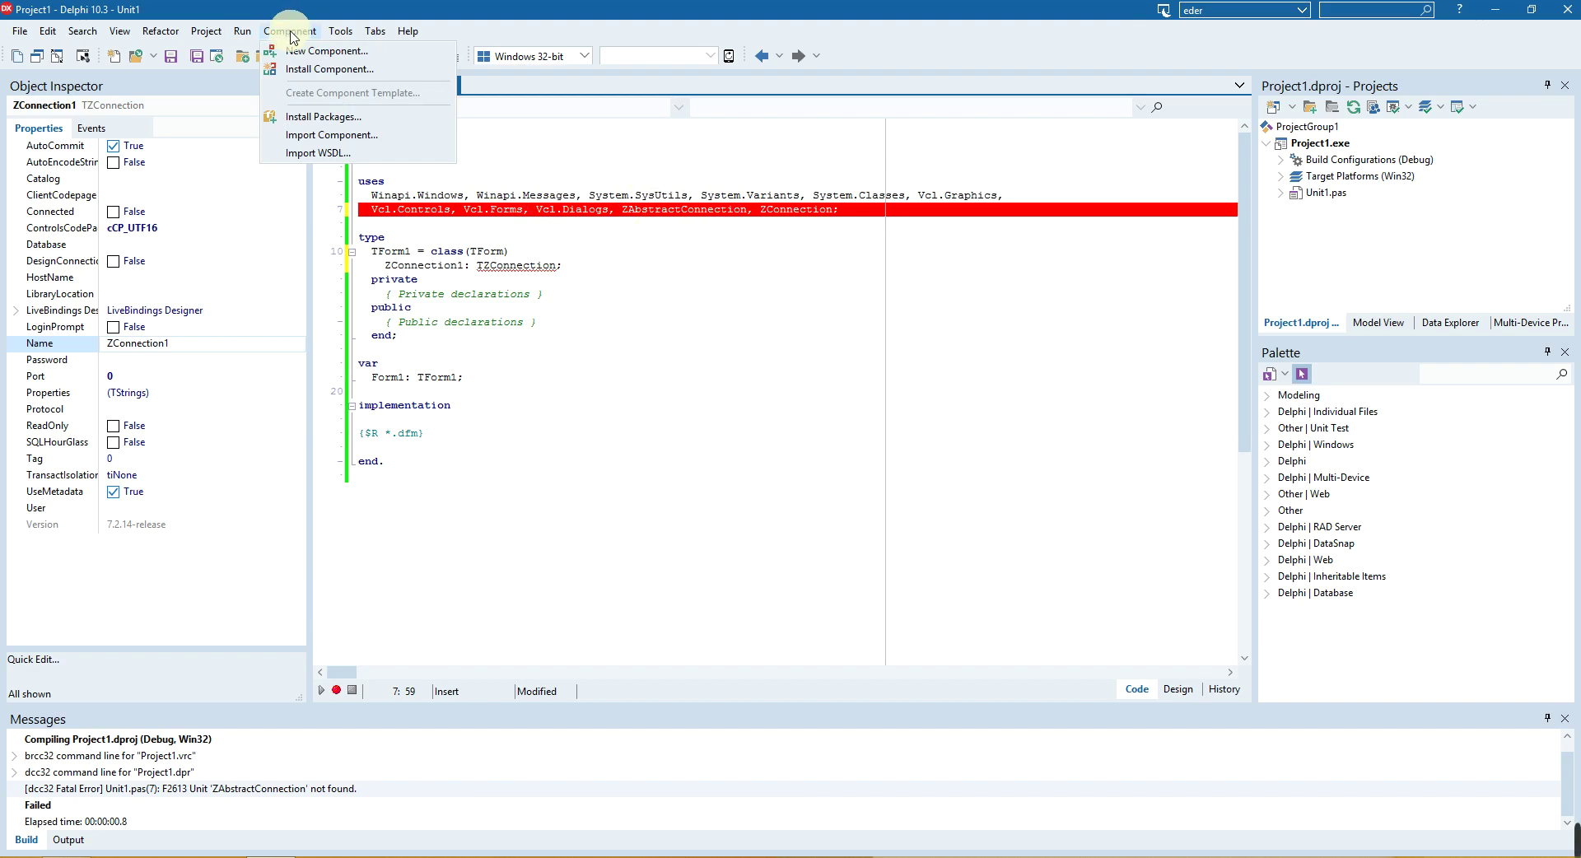
pyautogui.click(341, 31)
pyautogui.click(340, 32)
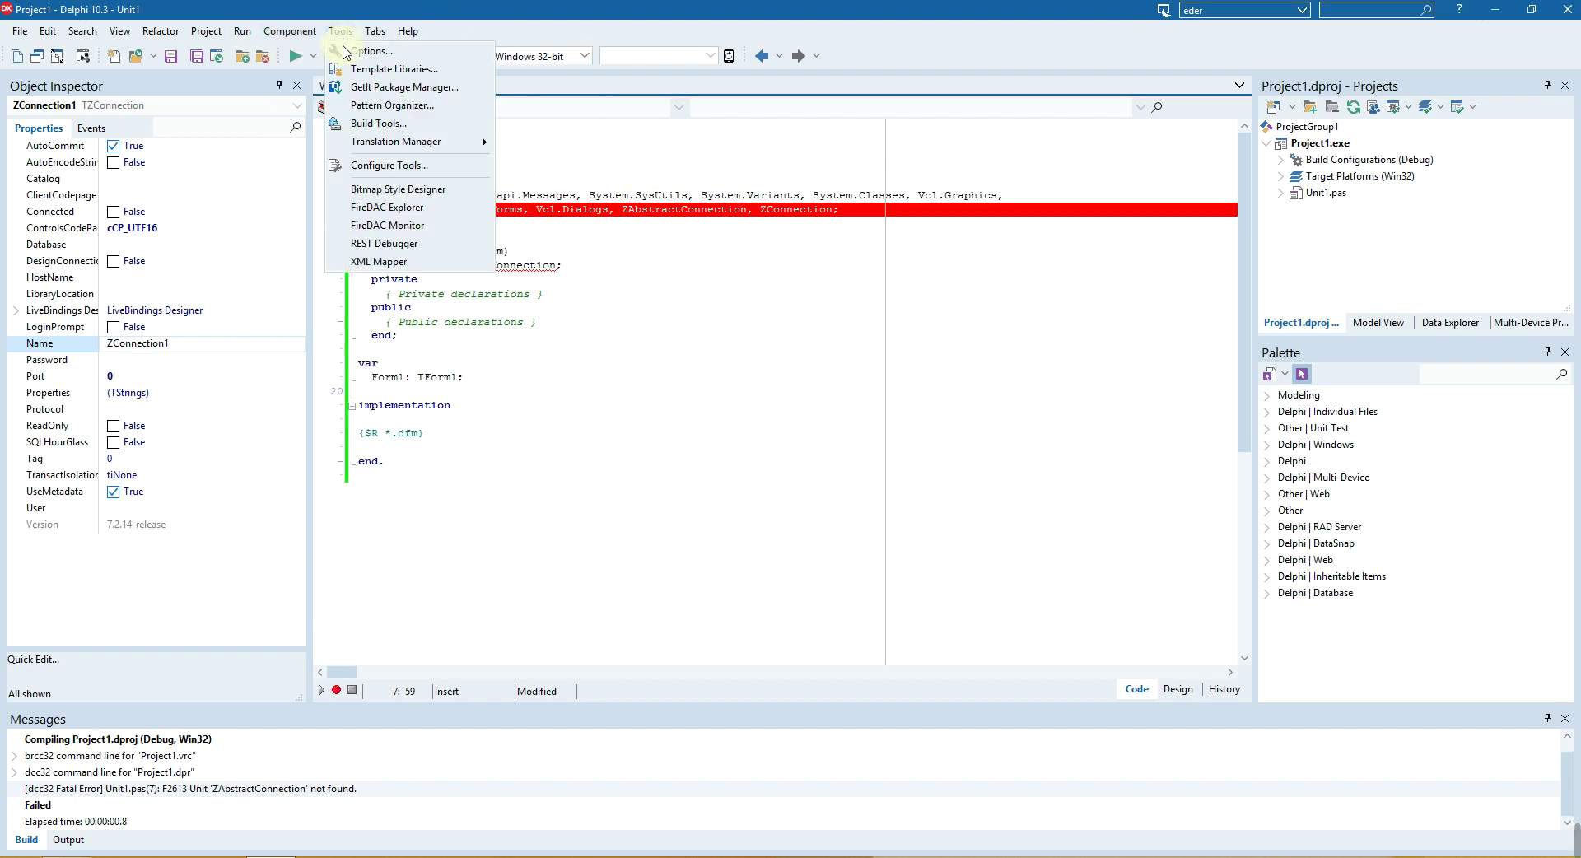
pyautogui.click(343, 51)
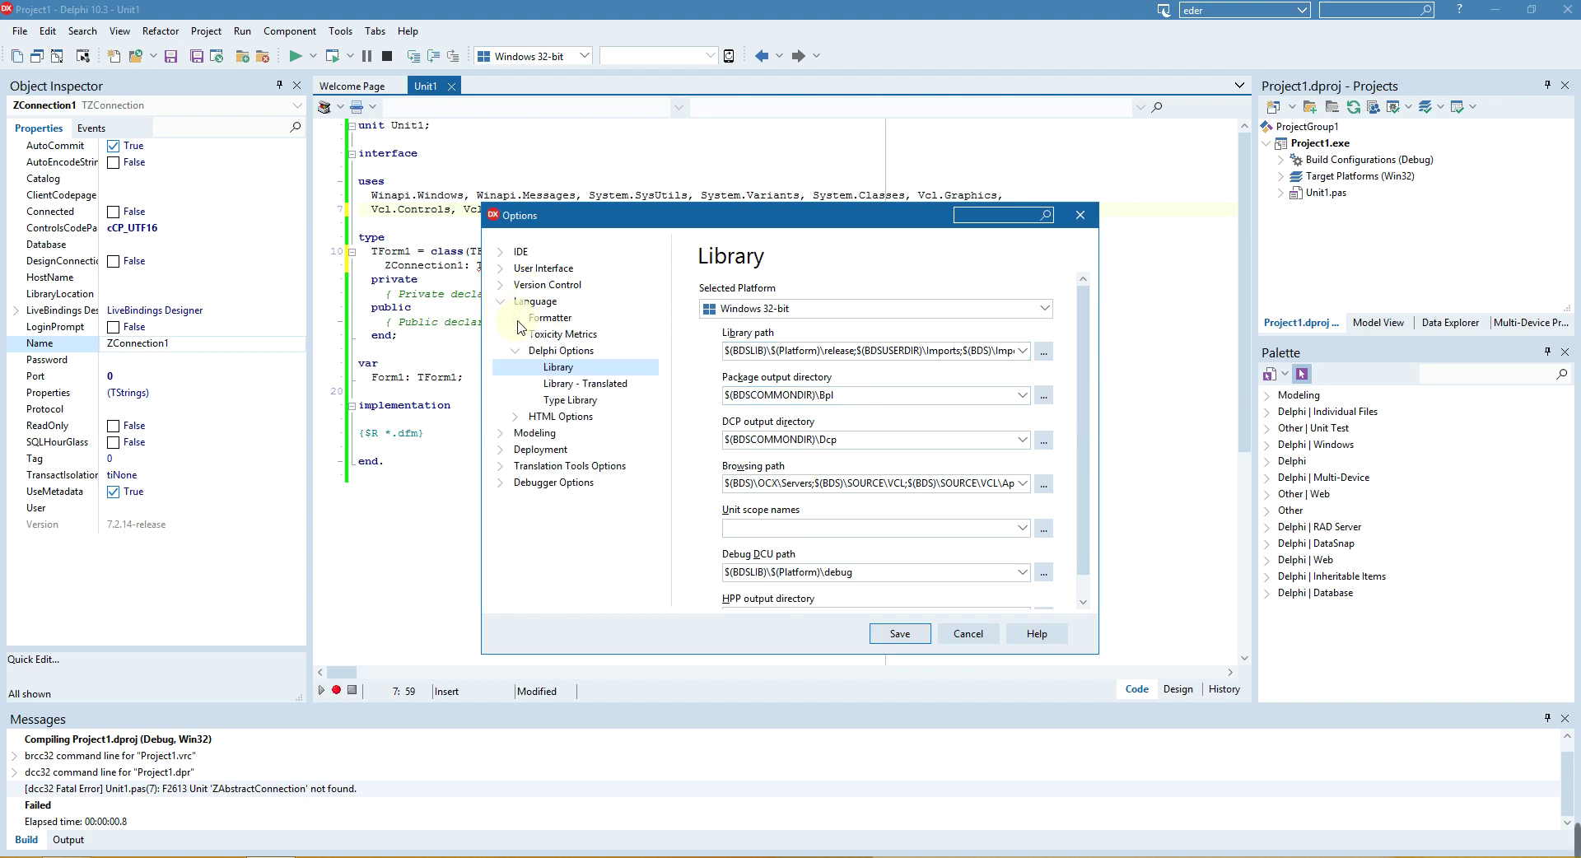
pyautogui.click(552, 352)
pyautogui.click(552, 368)
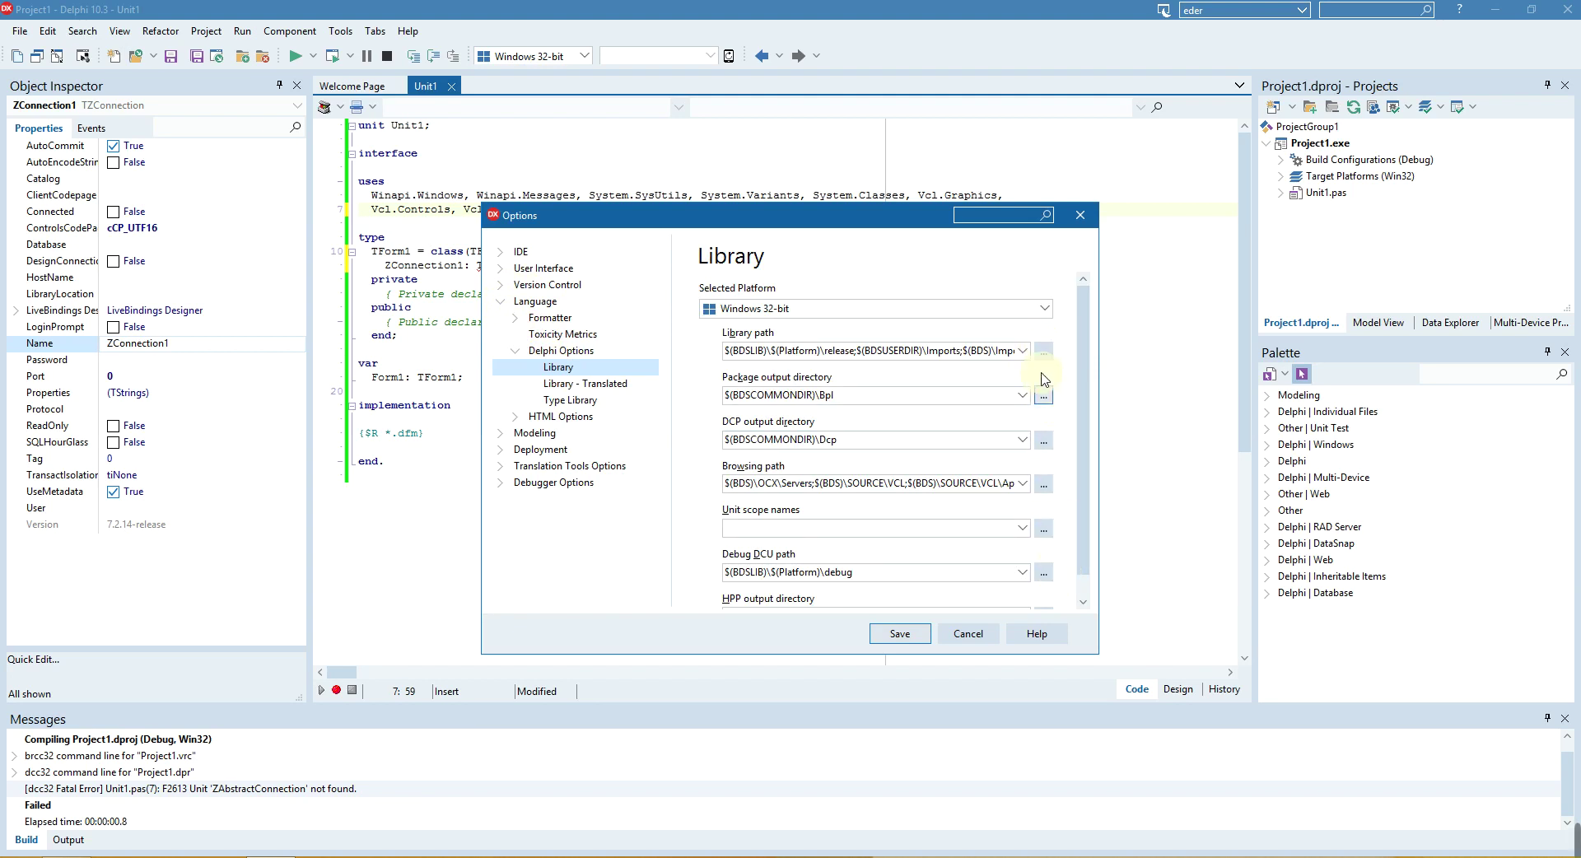
pyautogui.scroll(-1, 1087, 505)
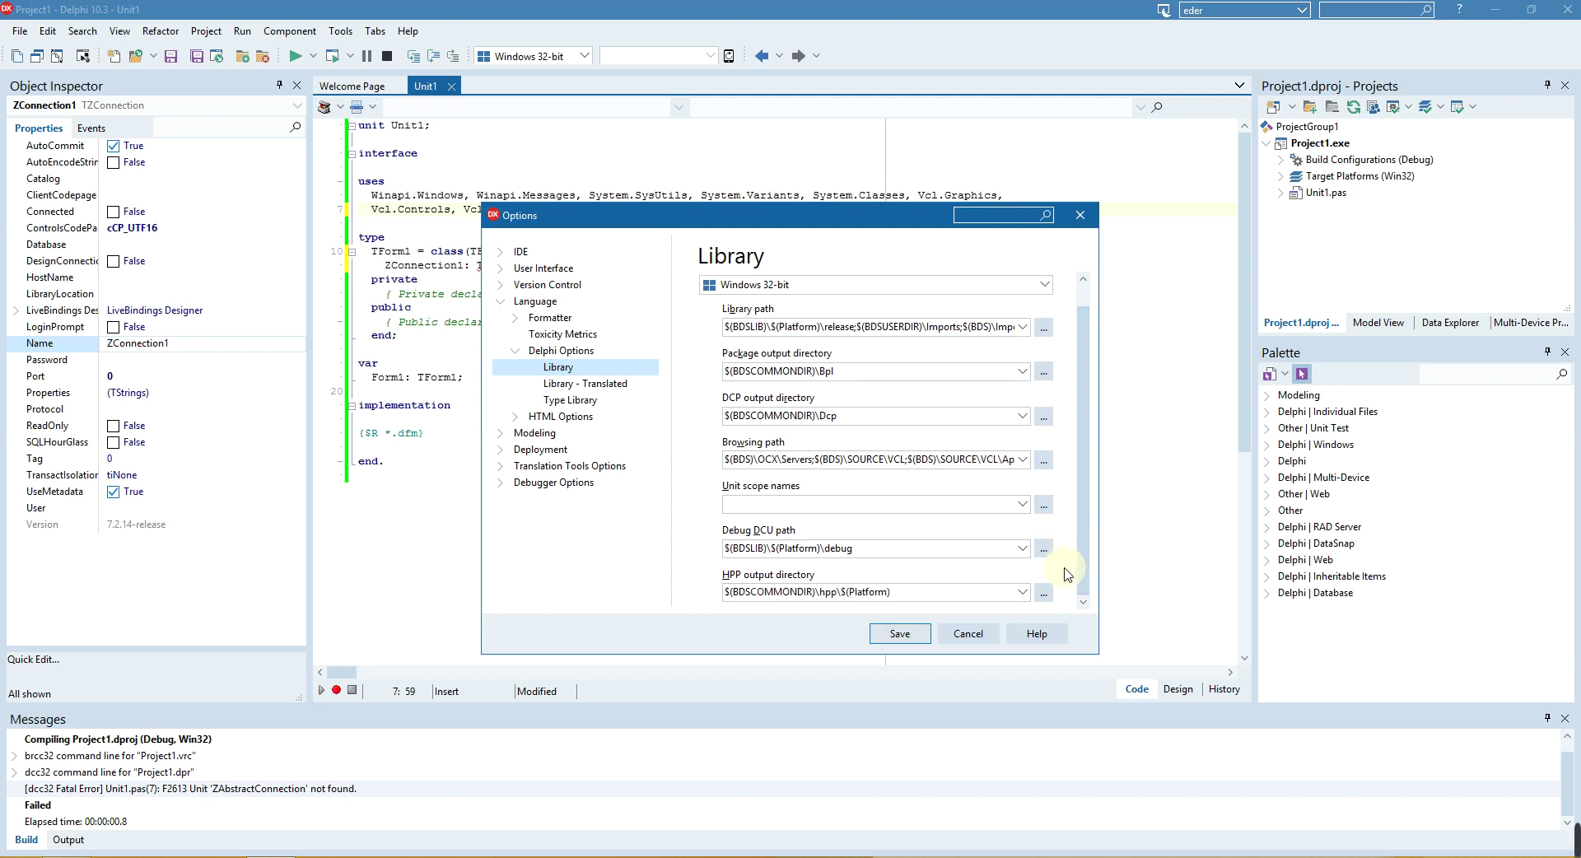
pyautogui.scroll(1, 1084, 416)
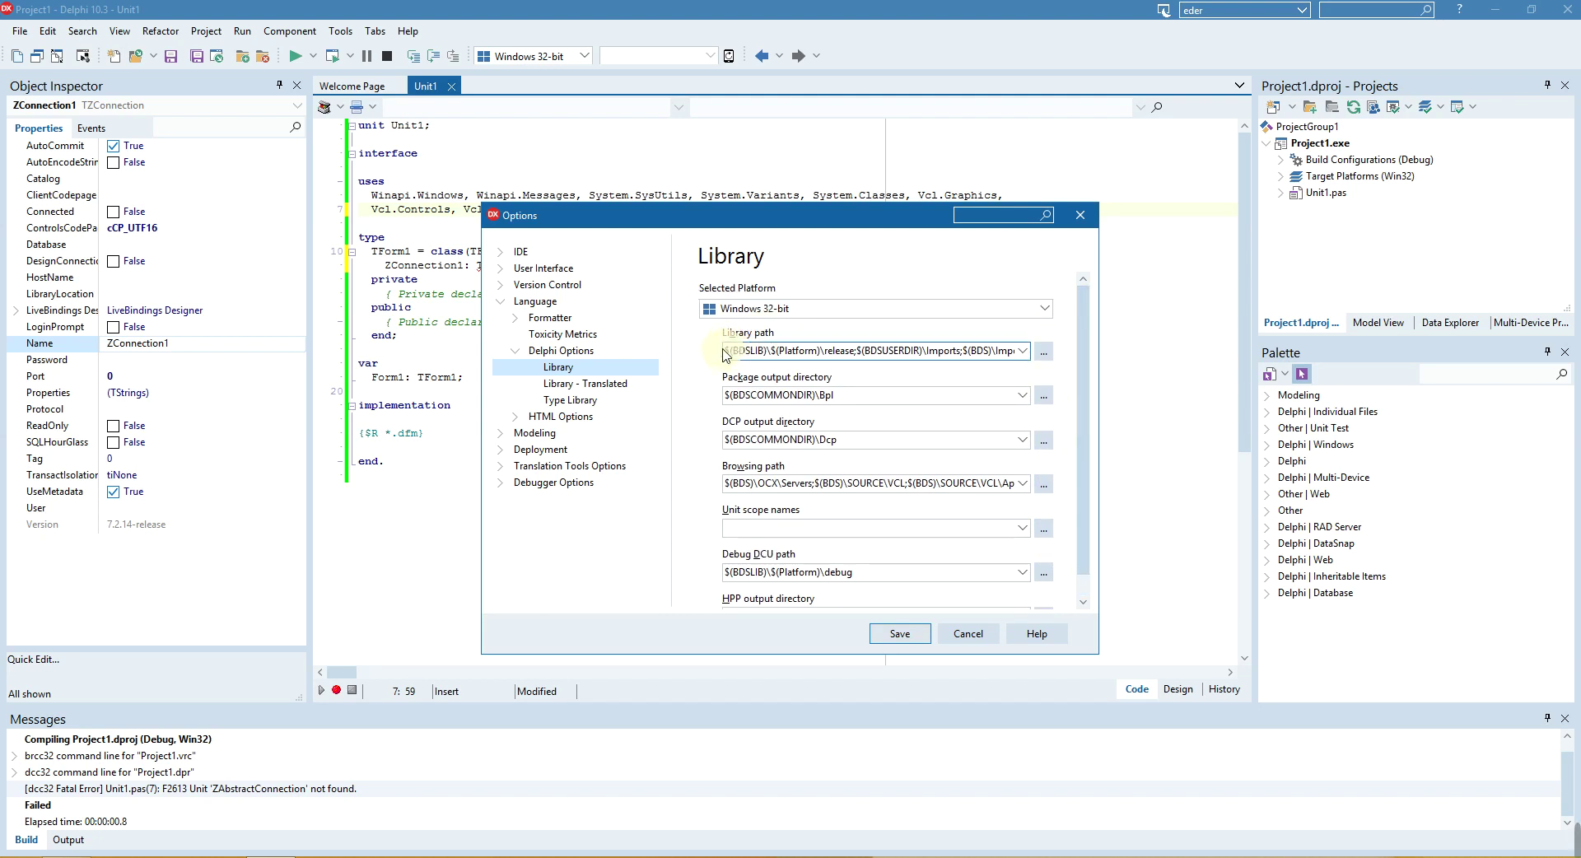
# Add the ZEOS 7.2.6\src\component folder to the Windows 32-bit library path list
pyautogui.click(1042, 353)
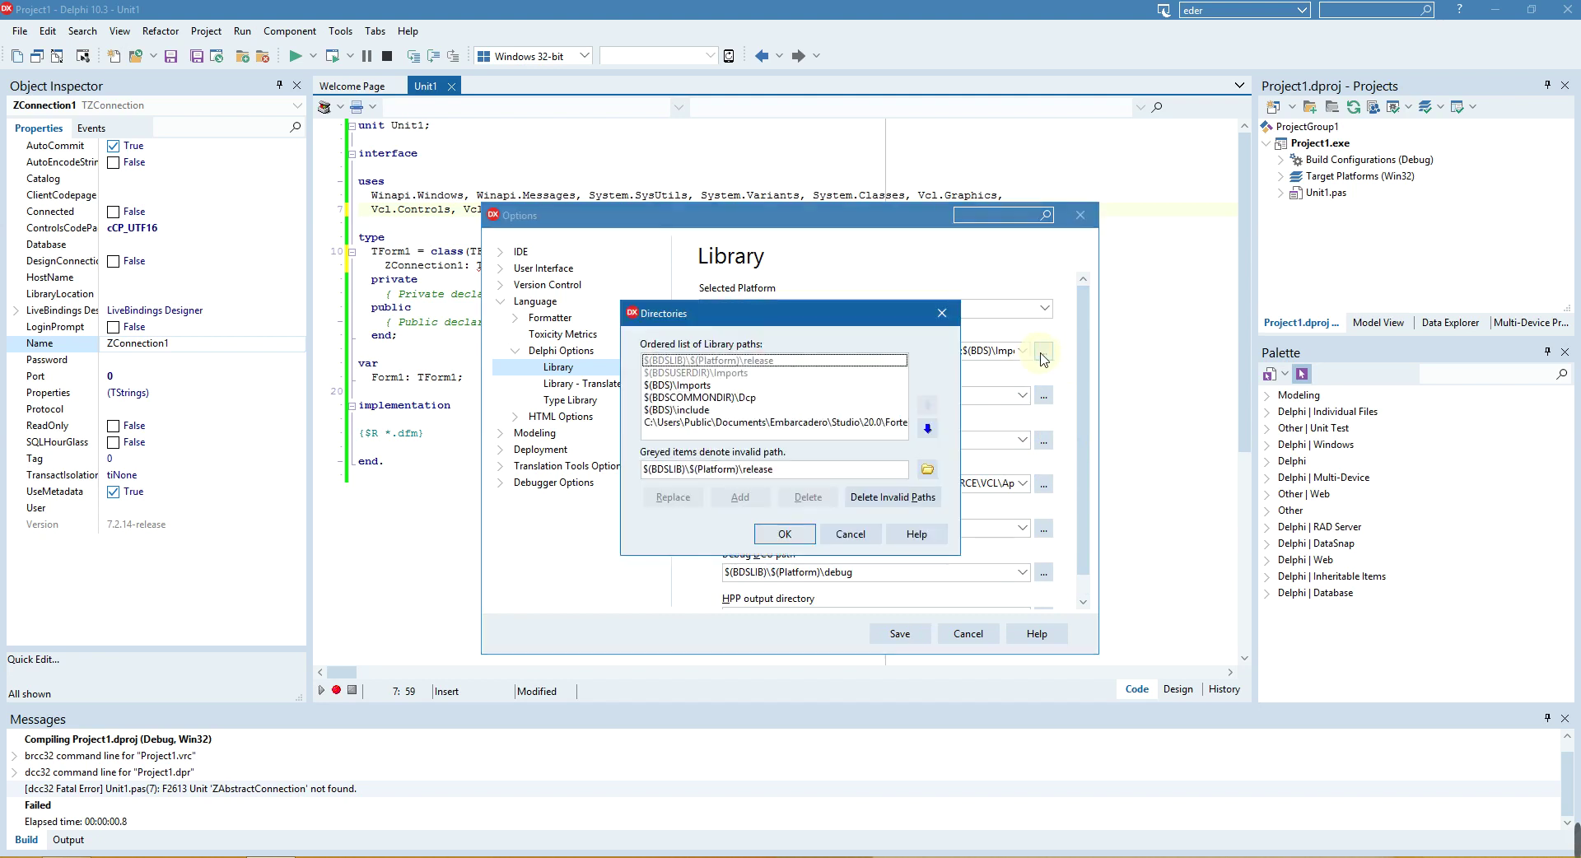
pyautogui.click(927, 471)
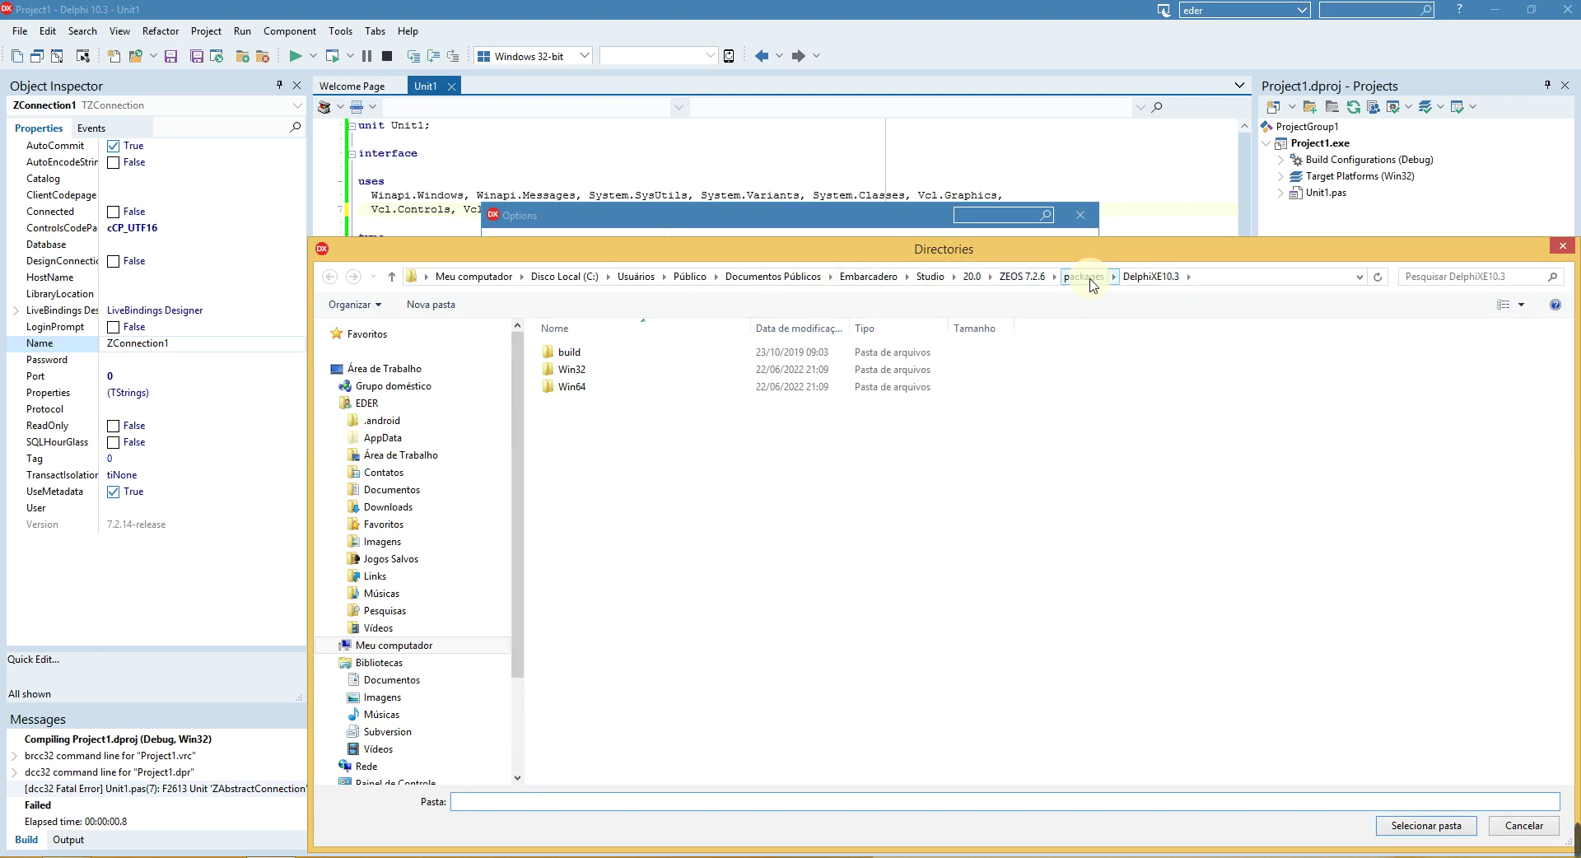
pyautogui.click(1018, 276)
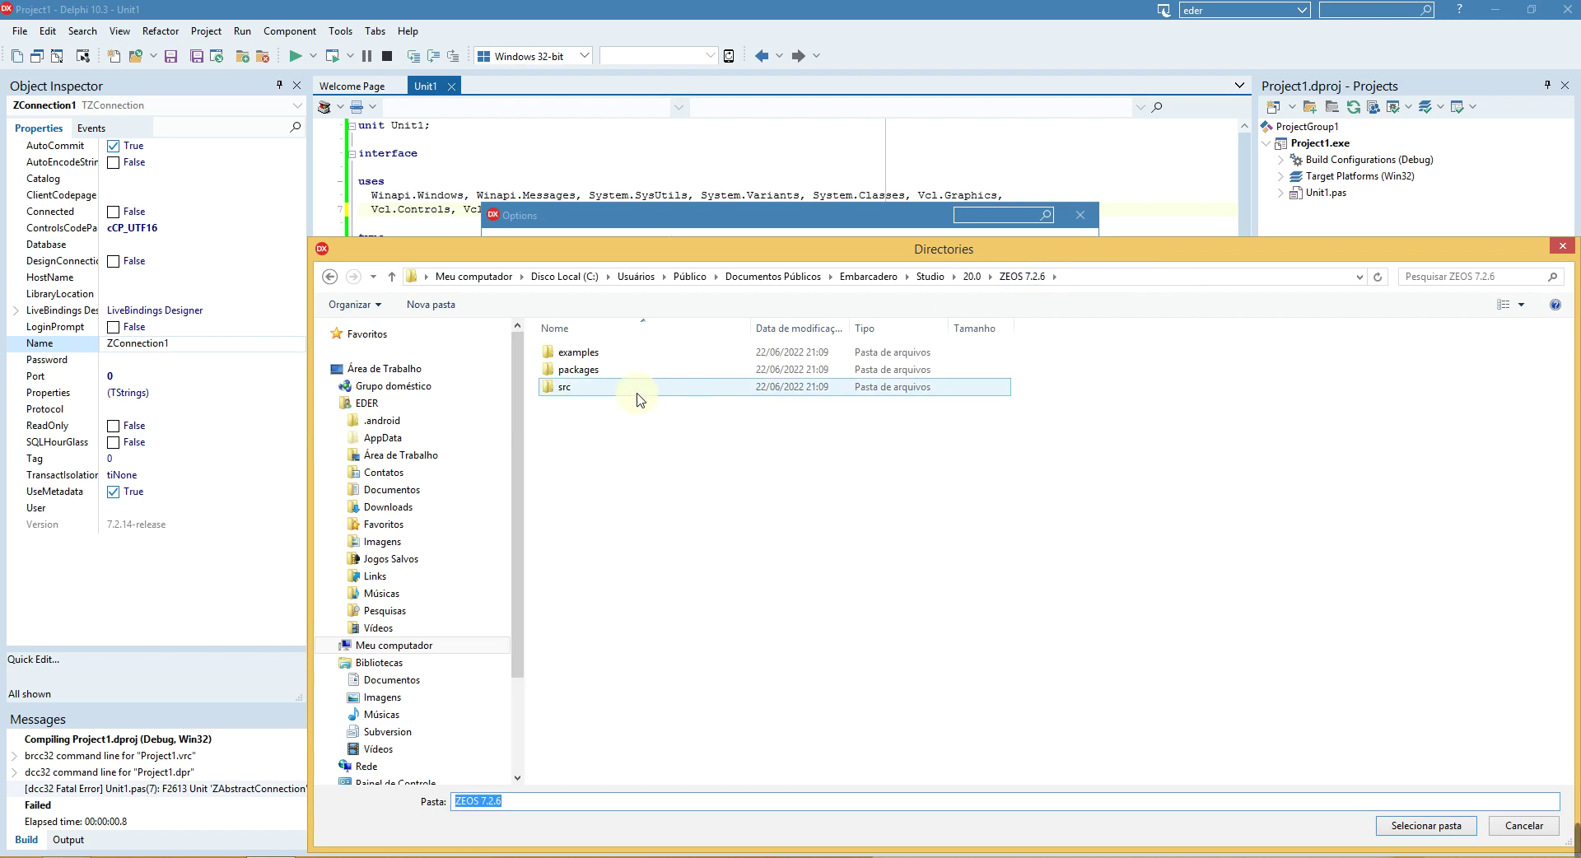
pyautogui.doubleClick(574, 394)
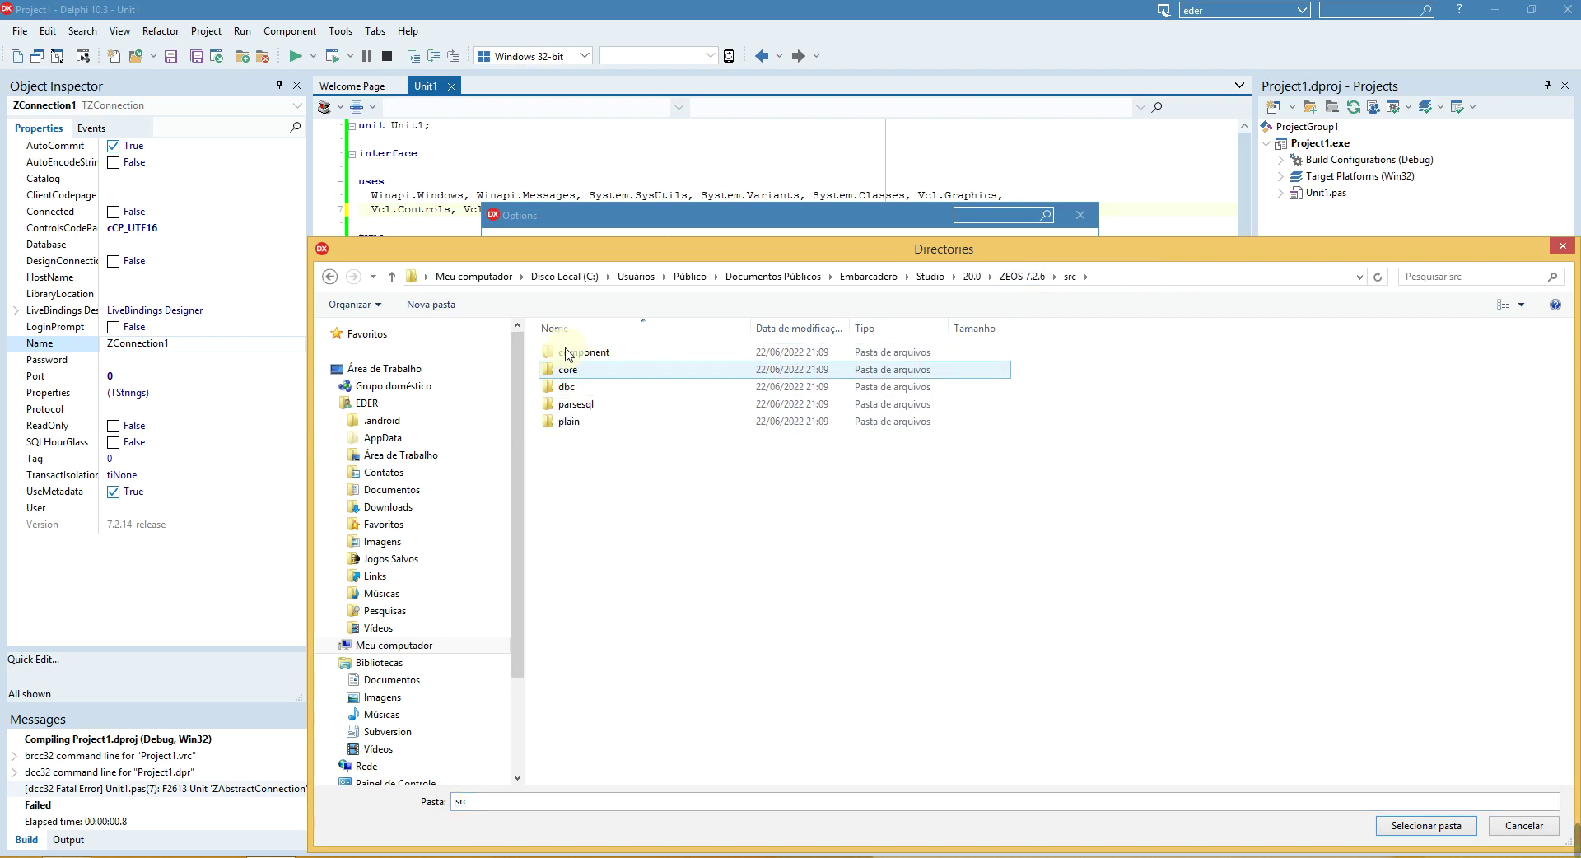
pyautogui.click(609, 356)
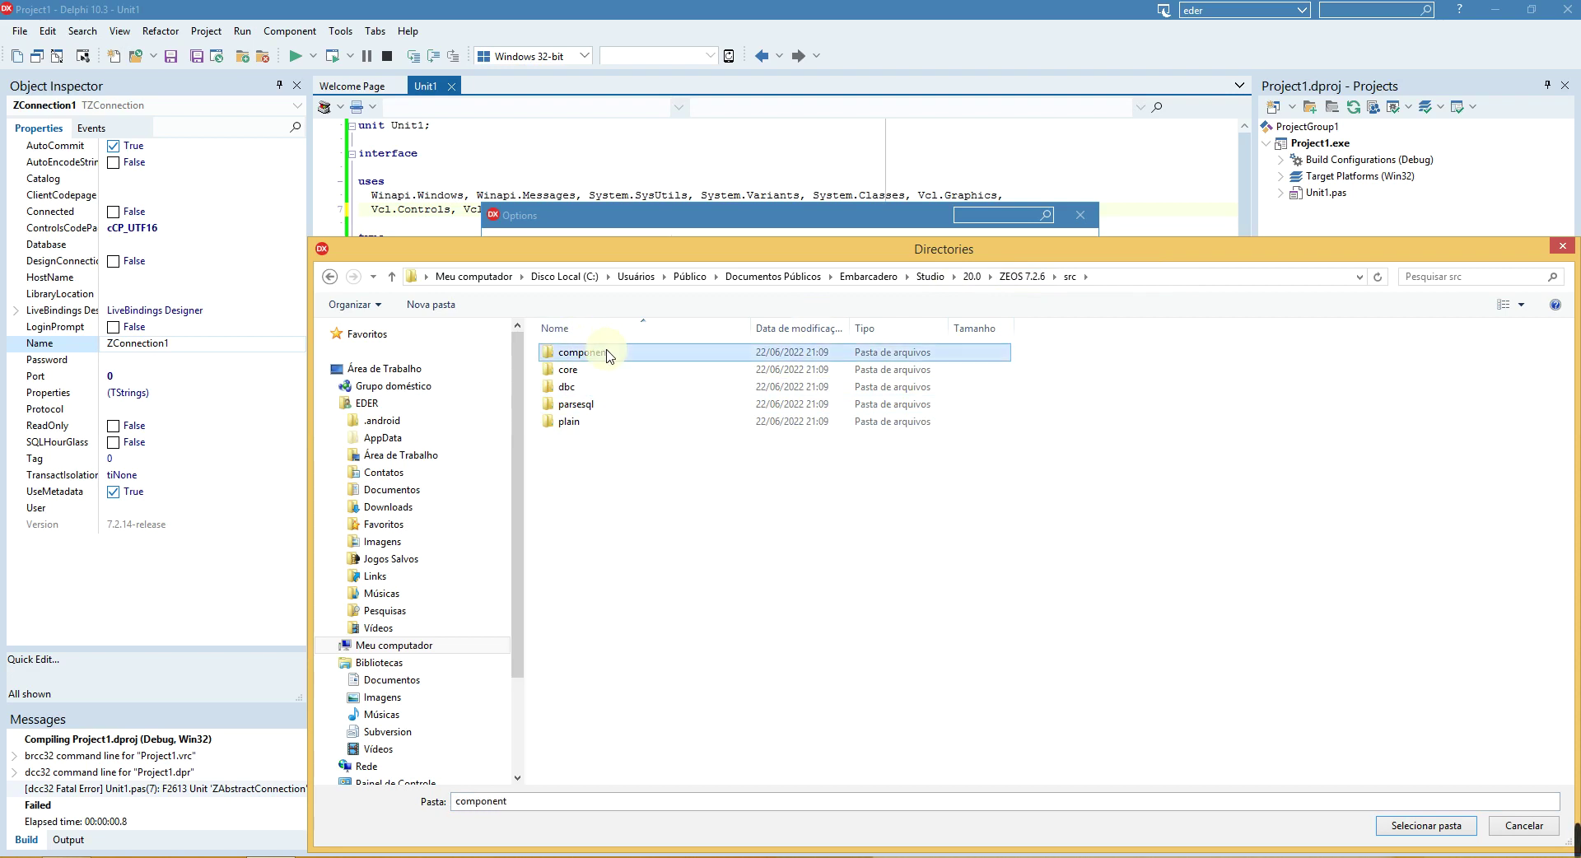
pyautogui.doubleClick(609, 356)
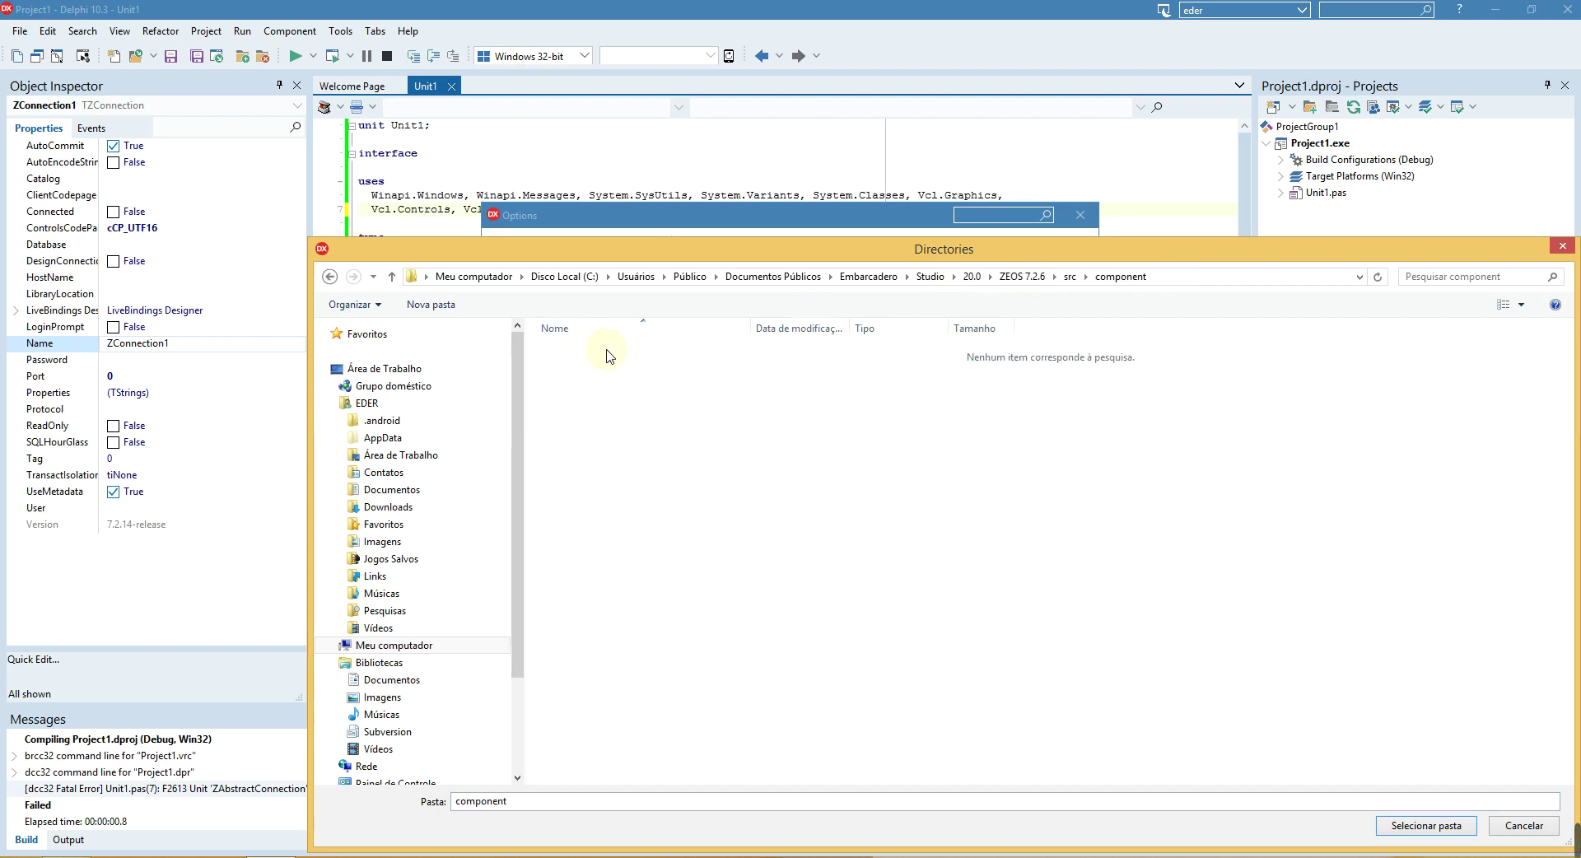
pyautogui.click(328, 278)
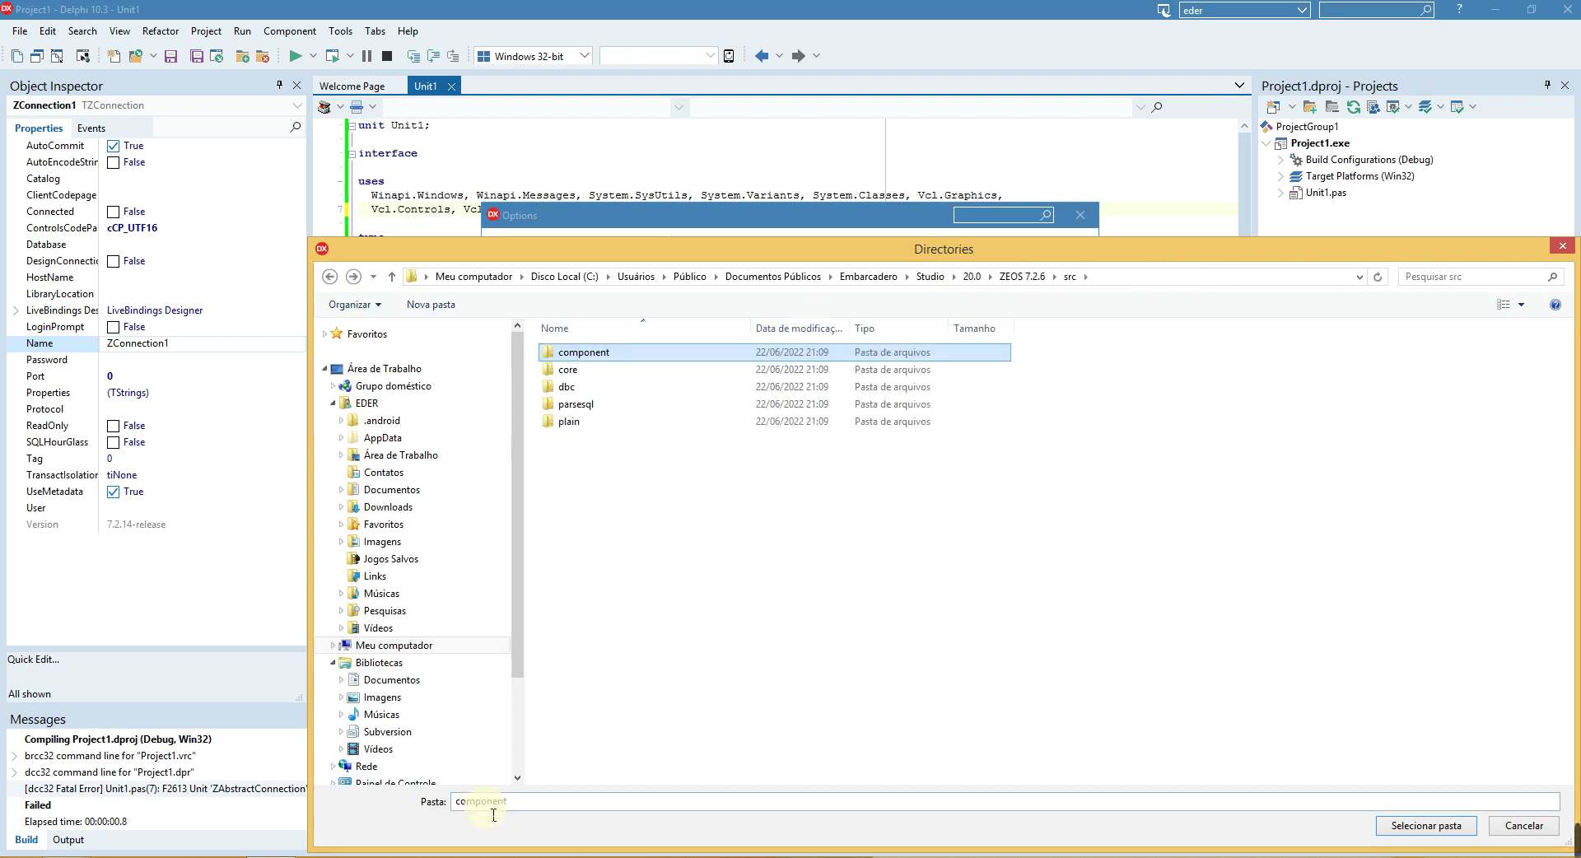
pyautogui.click(1401, 825)
pyautogui.click(756, 500)
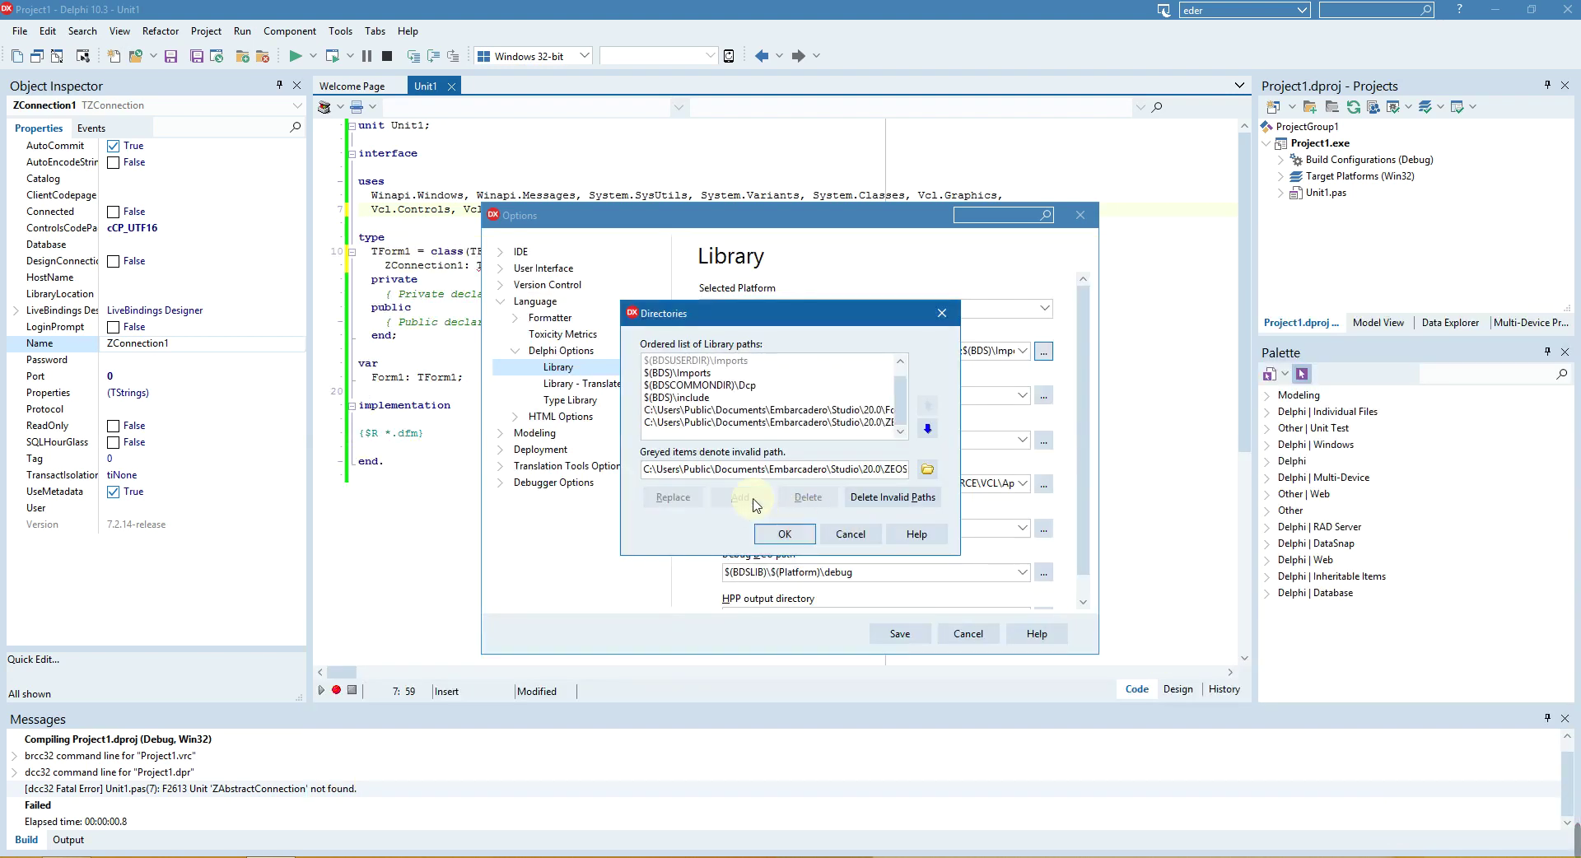
# Add the ZEOS 7.2.6\src\core folder to the library path list
pyautogui.click(927, 468)
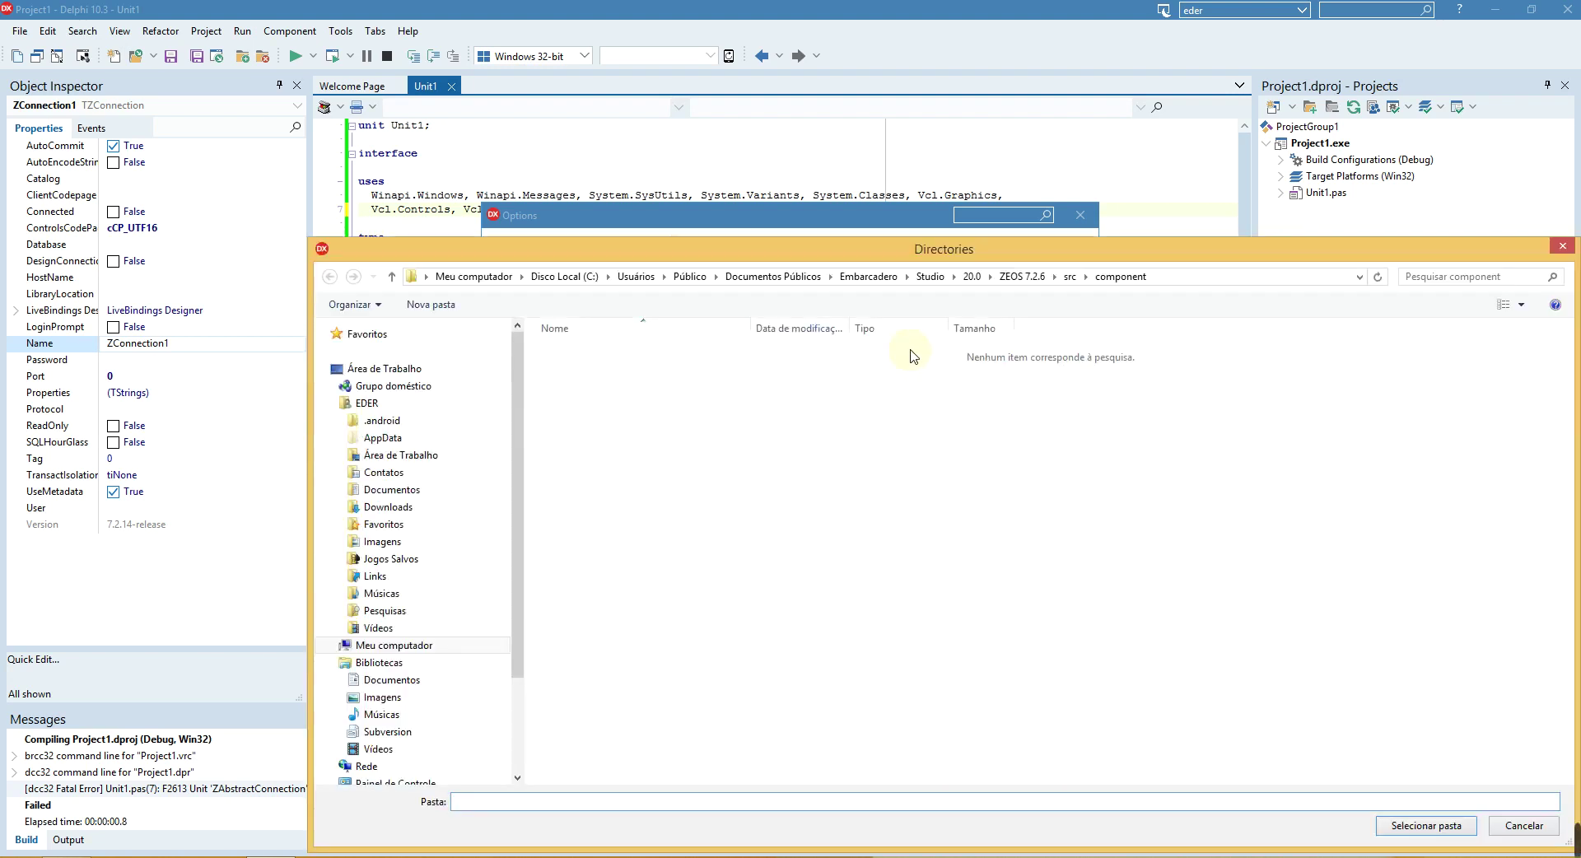
pyautogui.click(1067, 279)
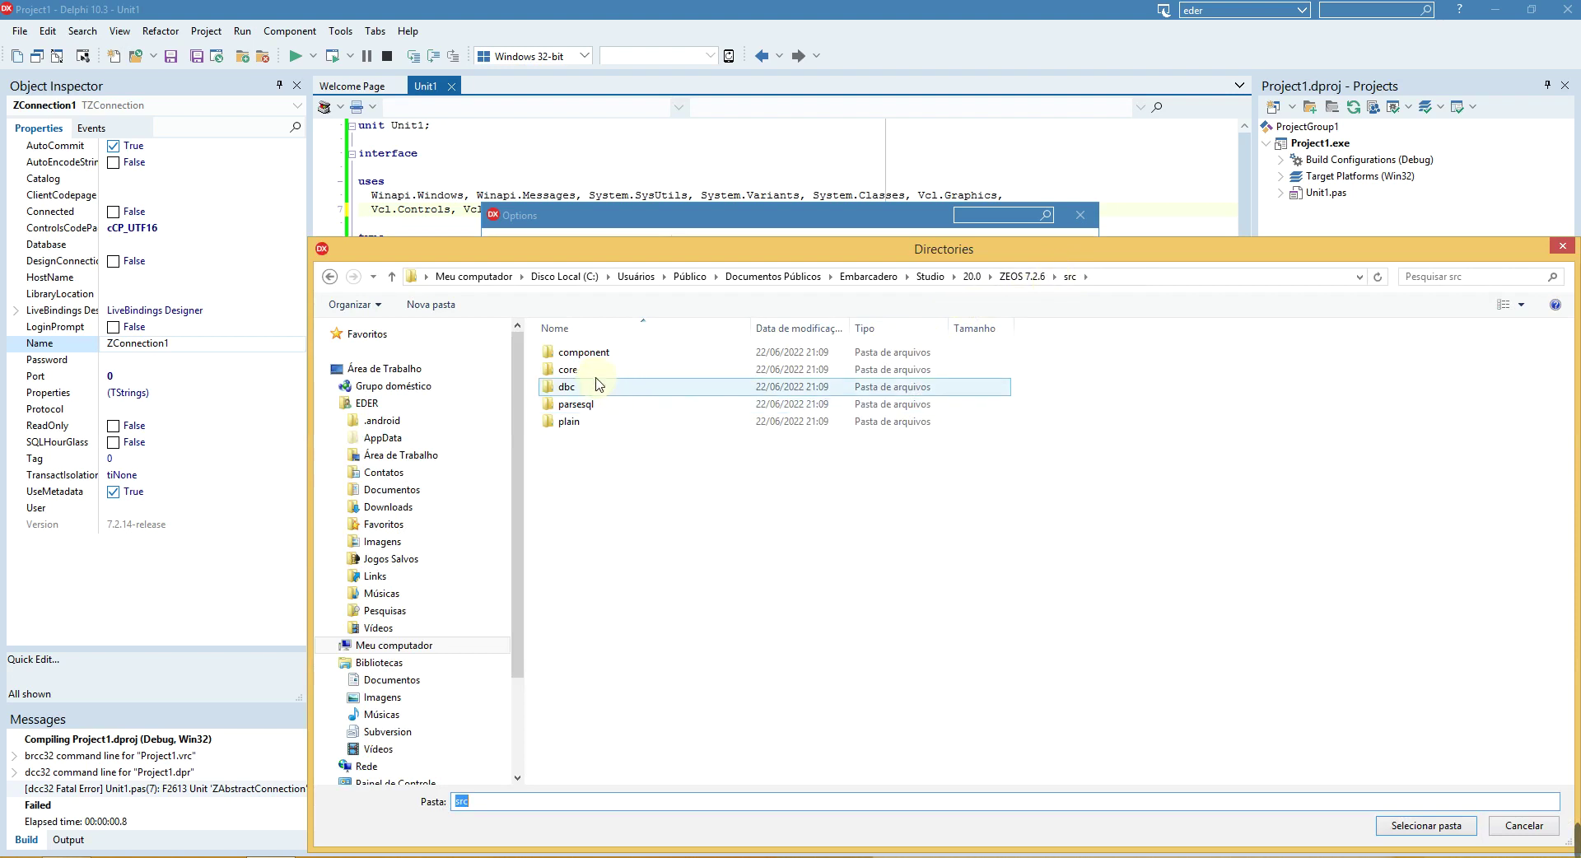
pyautogui.click(572, 369)
pyautogui.click(1424, 826)
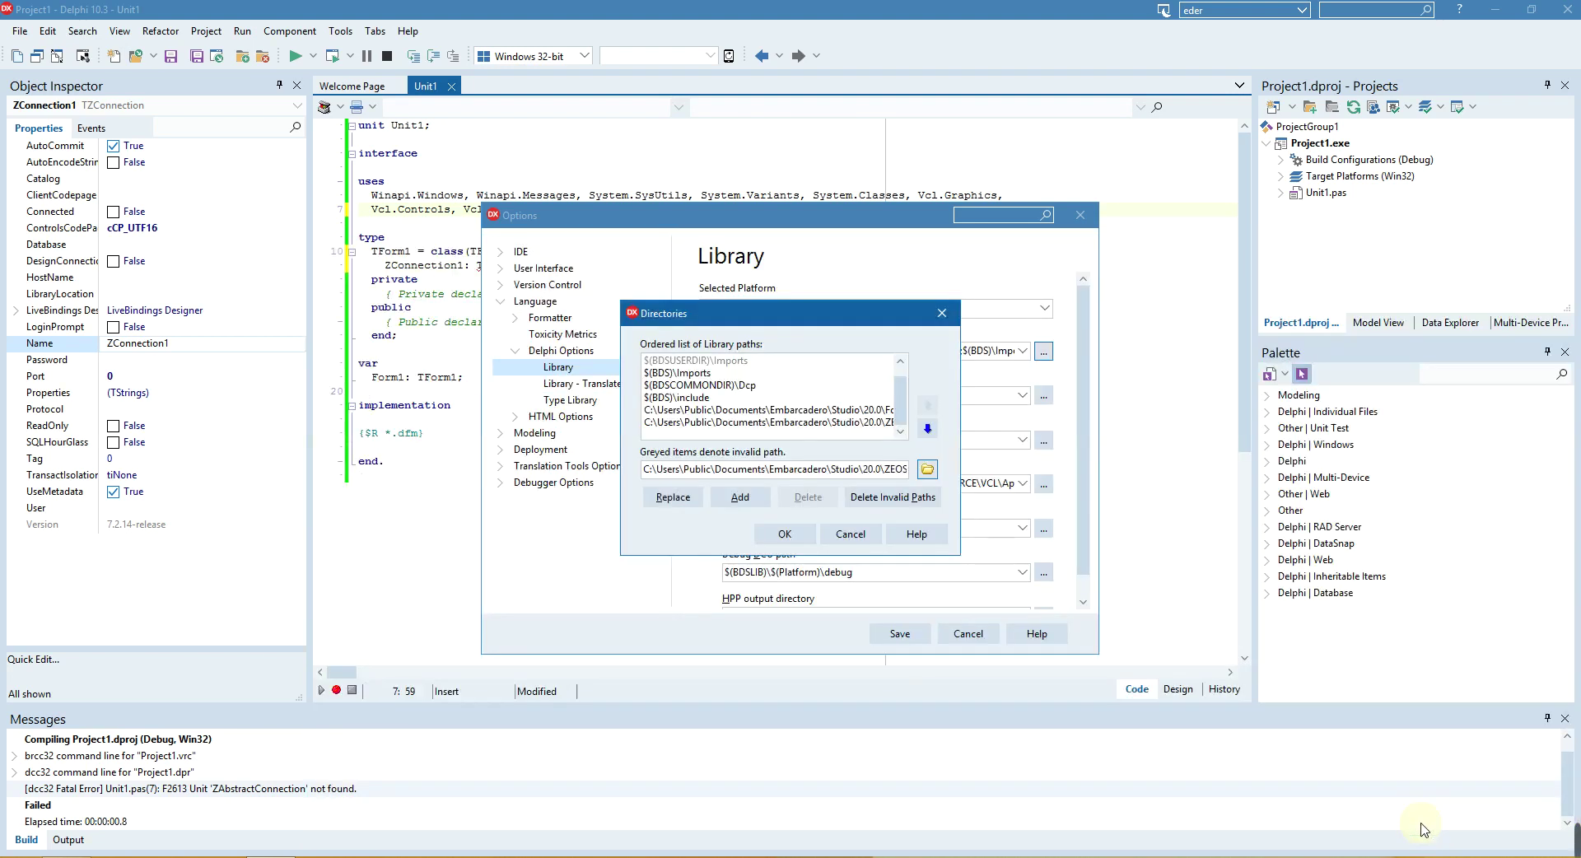
pyautogui.click(738, 497)
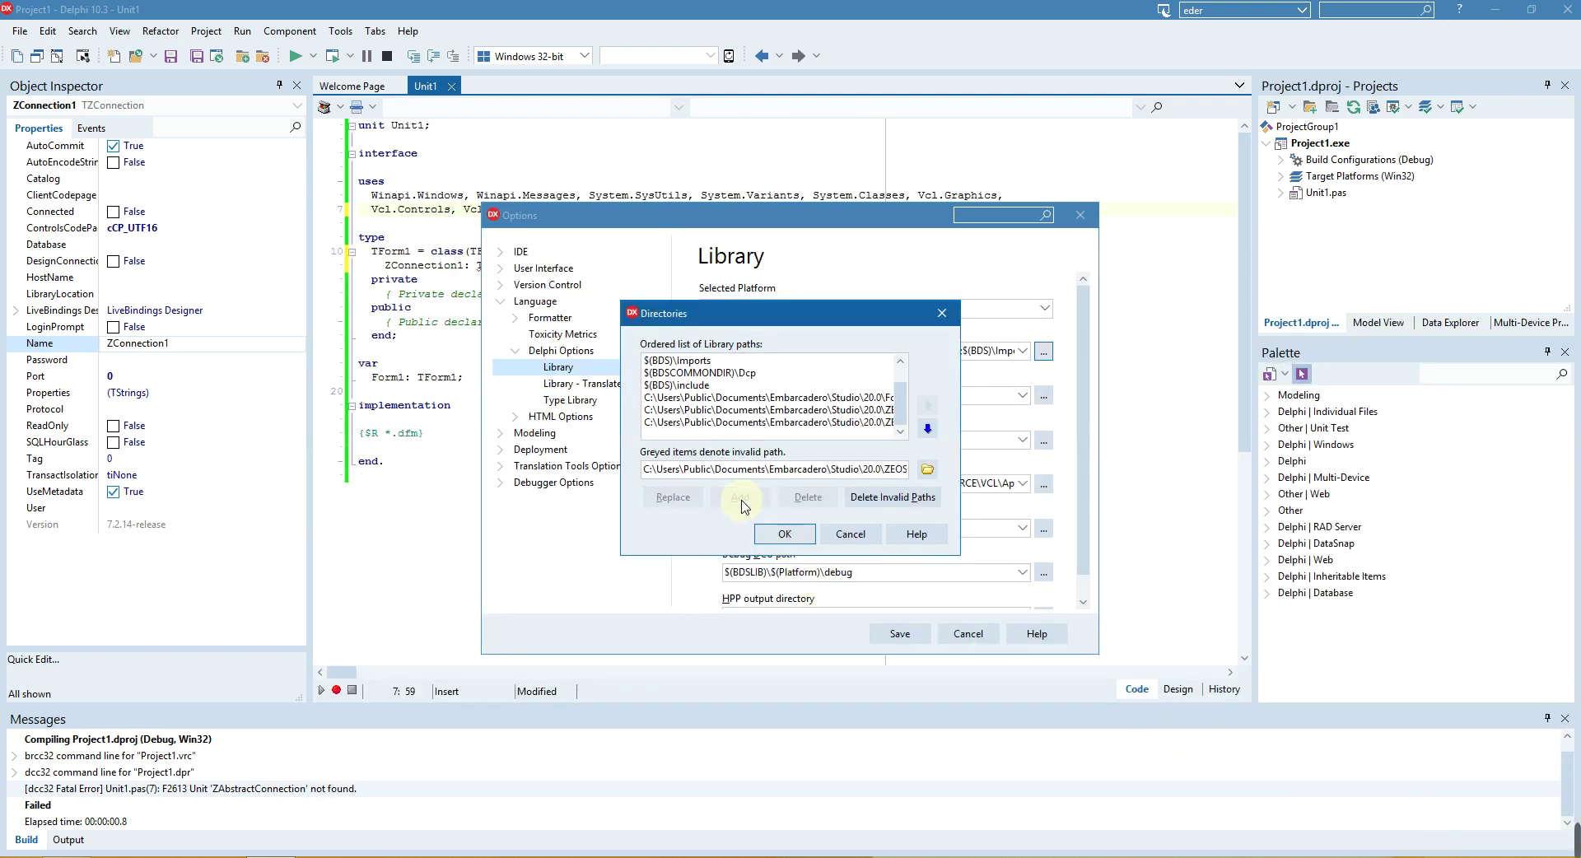
# Widen the Directories dialog to show full paths and add the ZEOS 7.2.6\src\dbc folder to the library paths
pyautogui.moveTo(960, 453); pyautogui.dragTo(1139, 453)
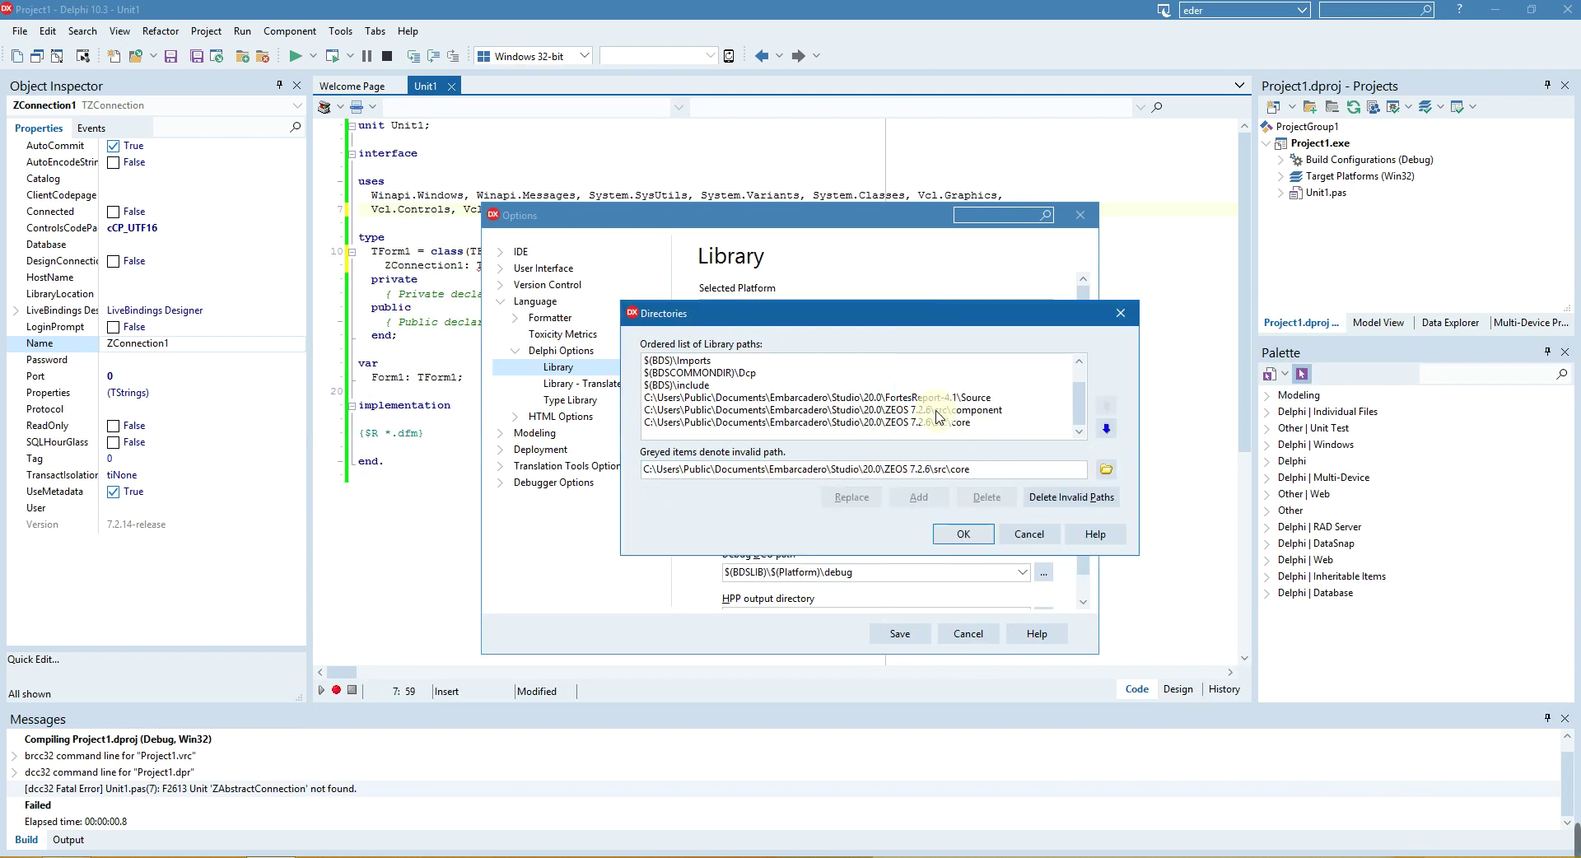
pyautogui.click(1106, 469)
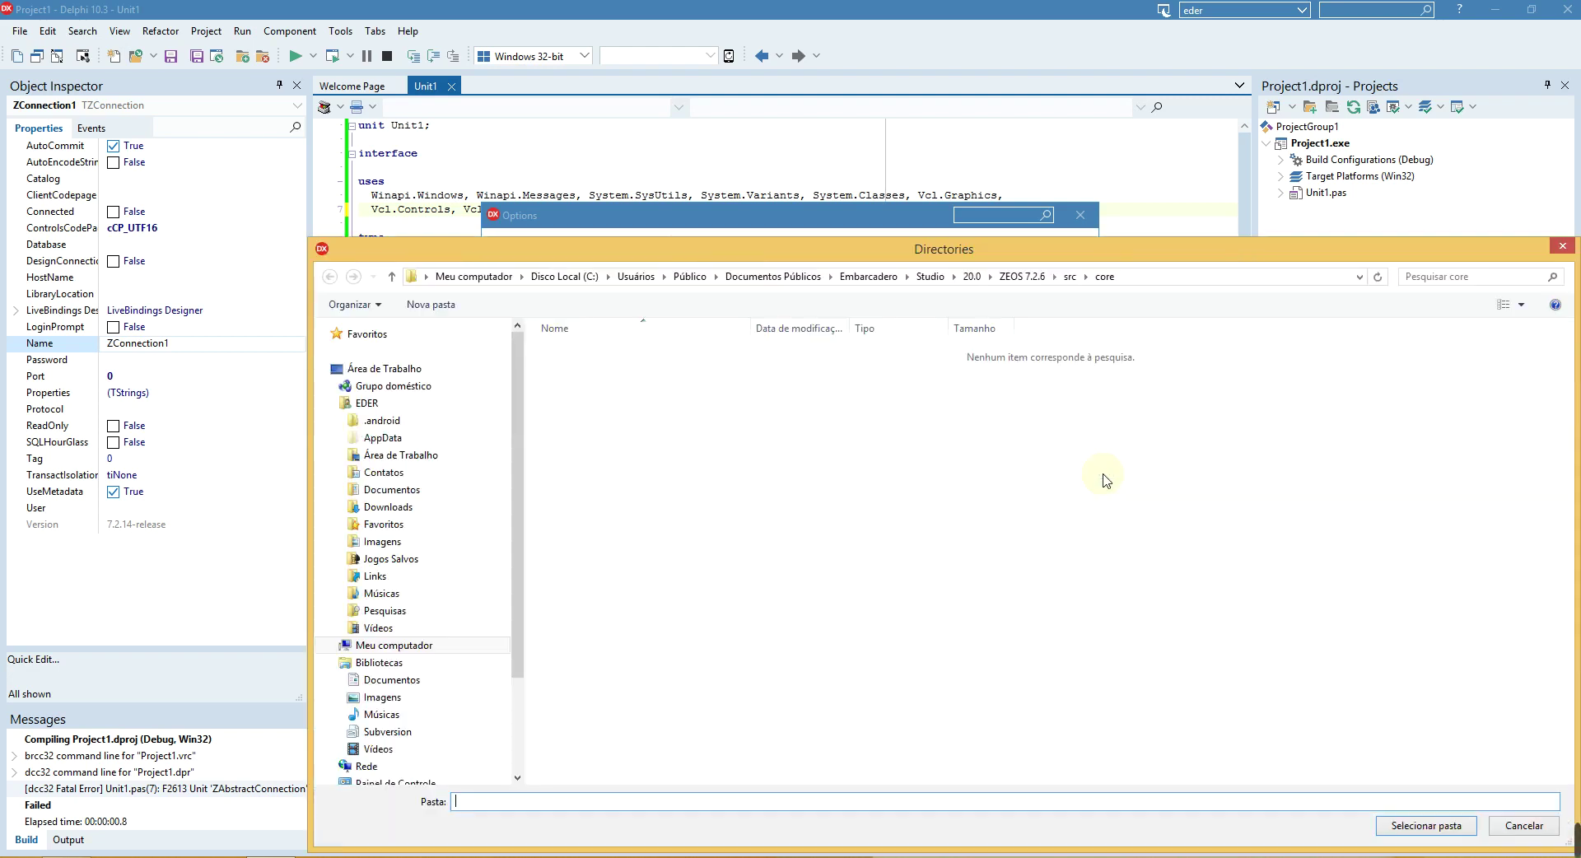
pyautogui.click(1067, 282)
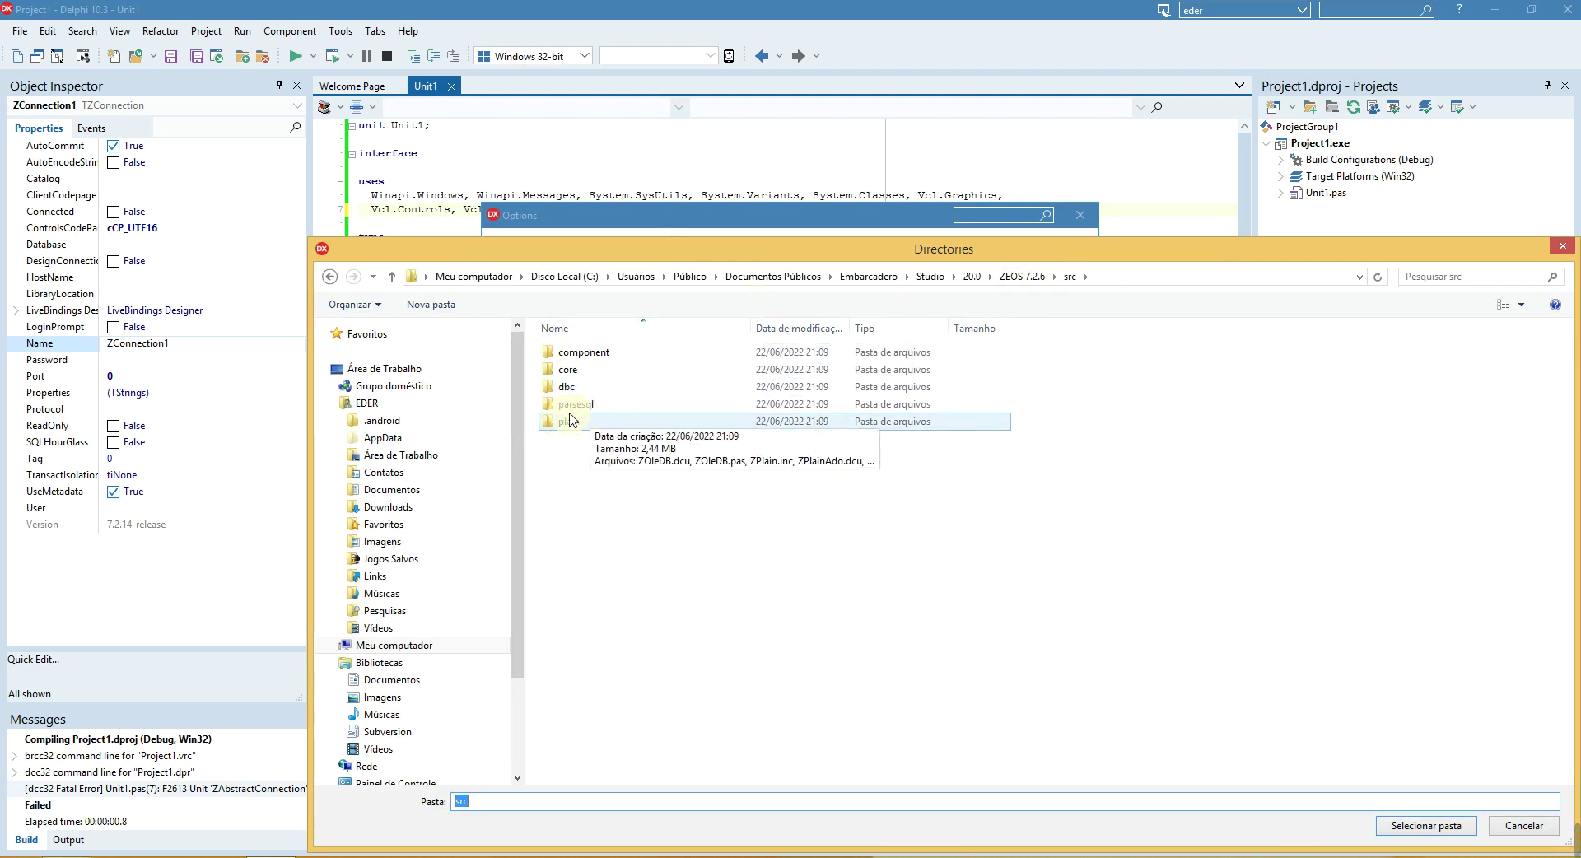
pyautogui.click(568, 387)
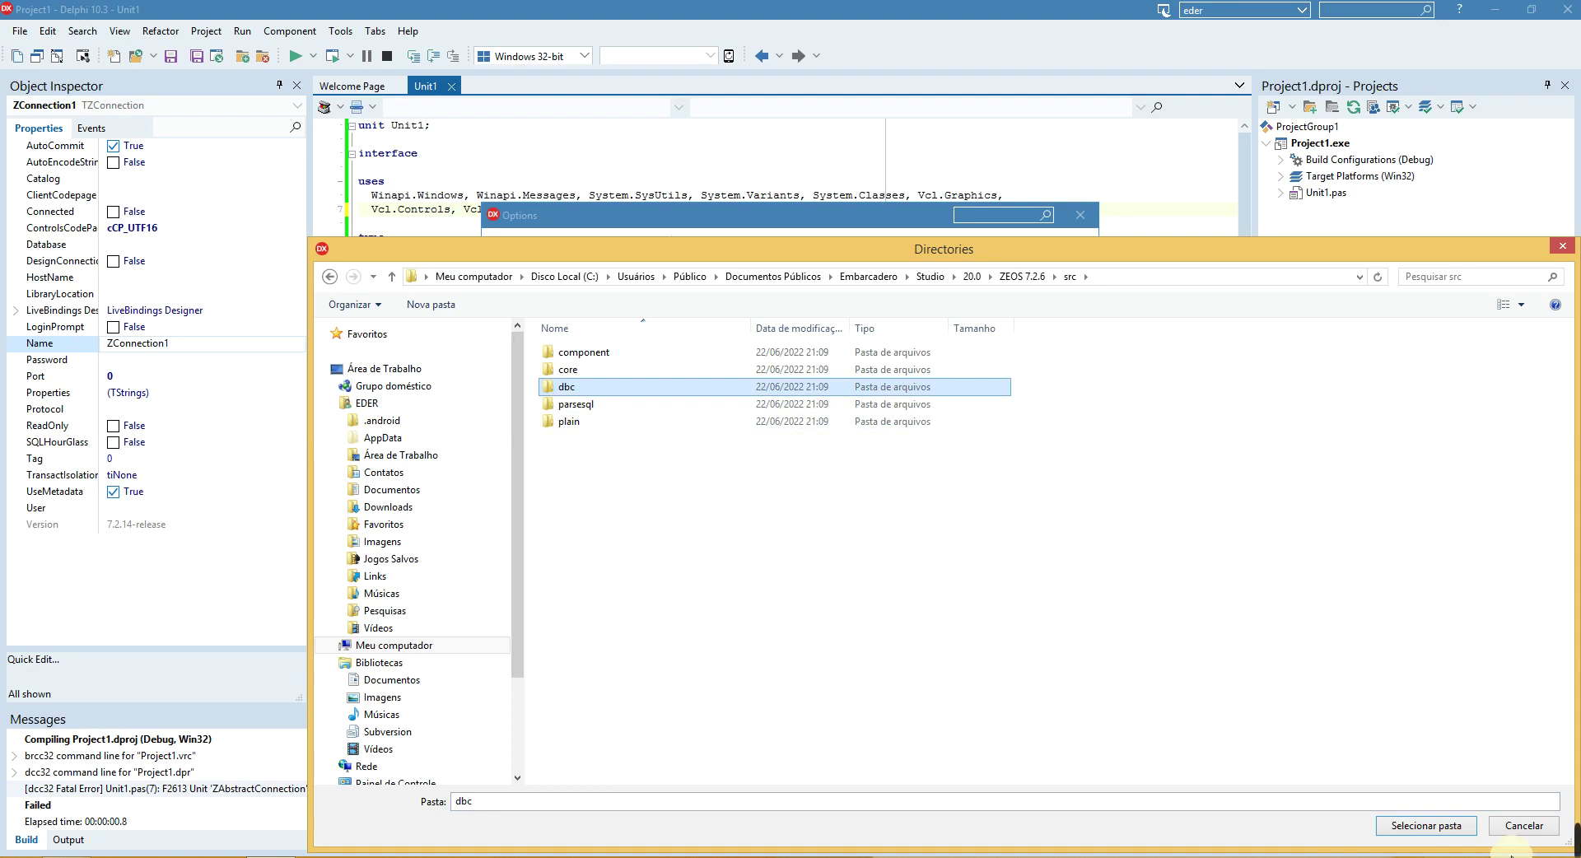
pyautogui.click(1426, 825)
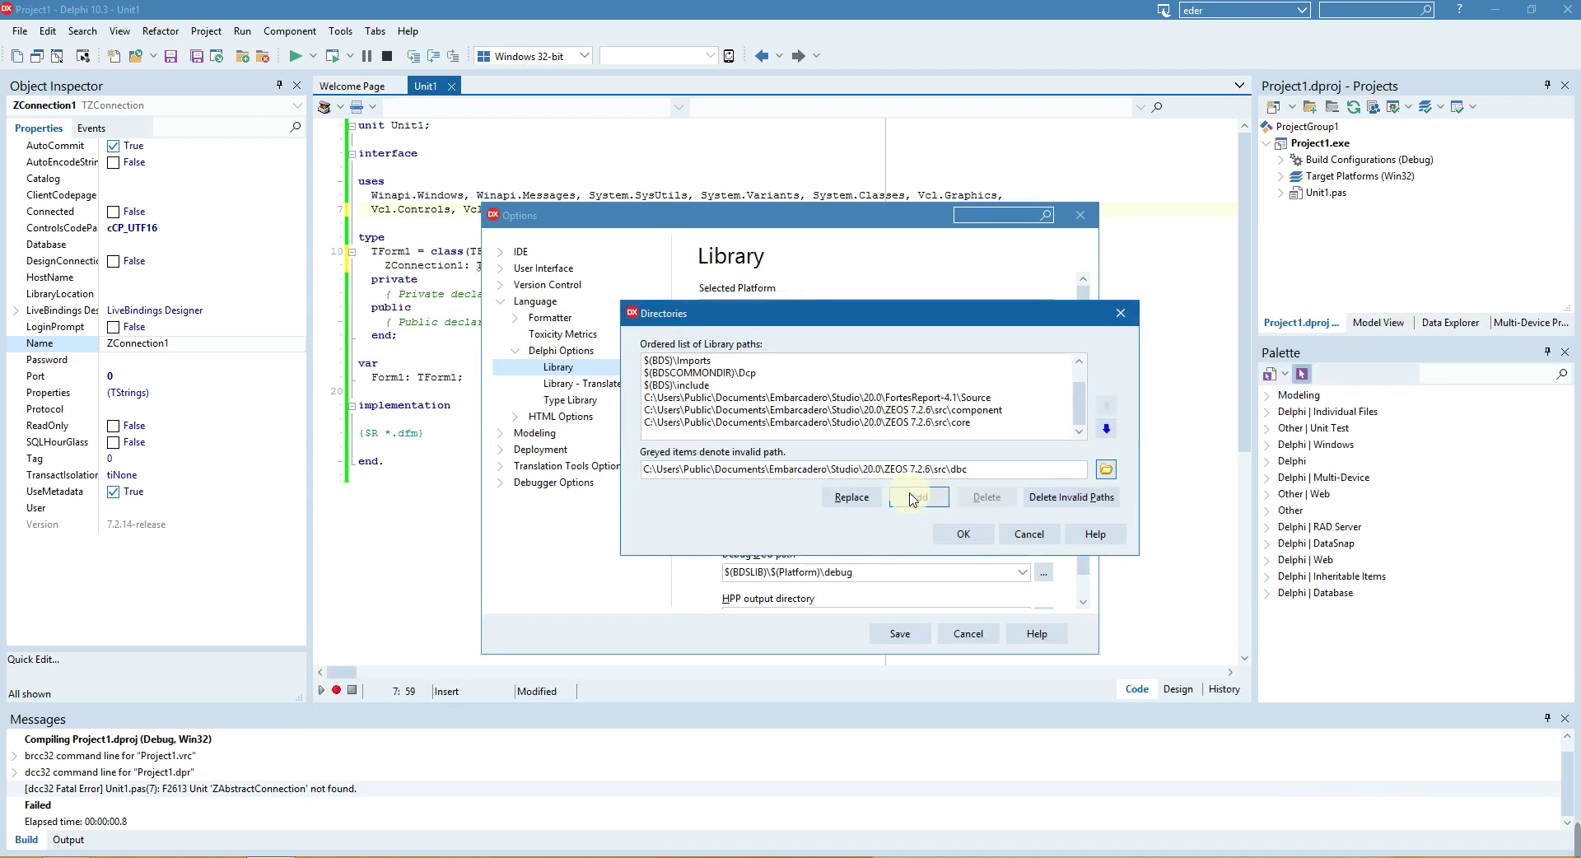
pyautogui.click(915, 498)
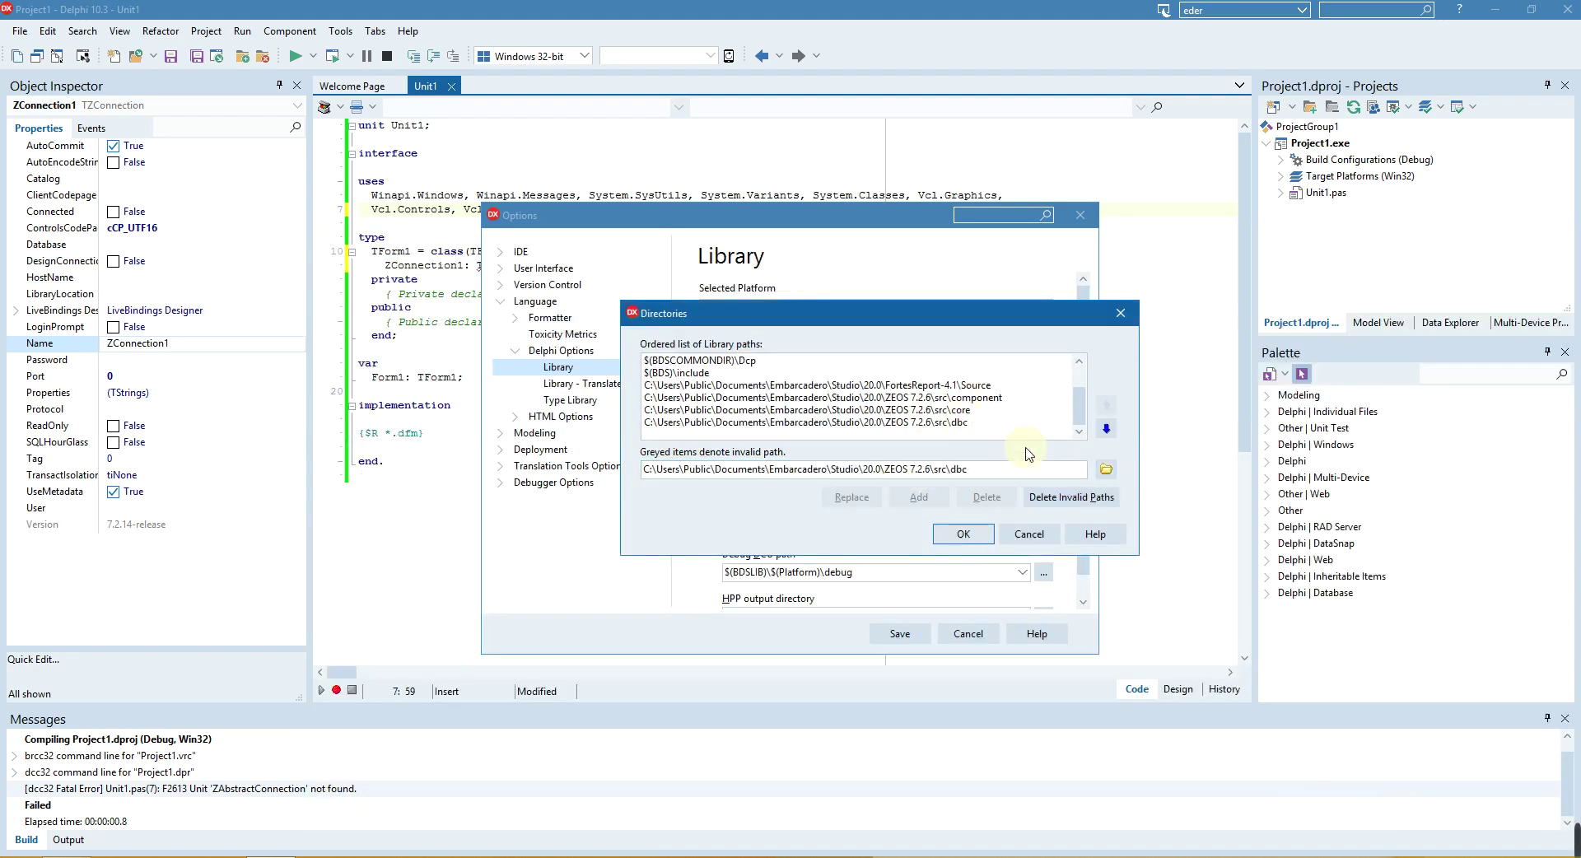
# Add the ZEOS 7.2.6\src\parsesql folder to the library path list
pyautogui.click(1107, 470)
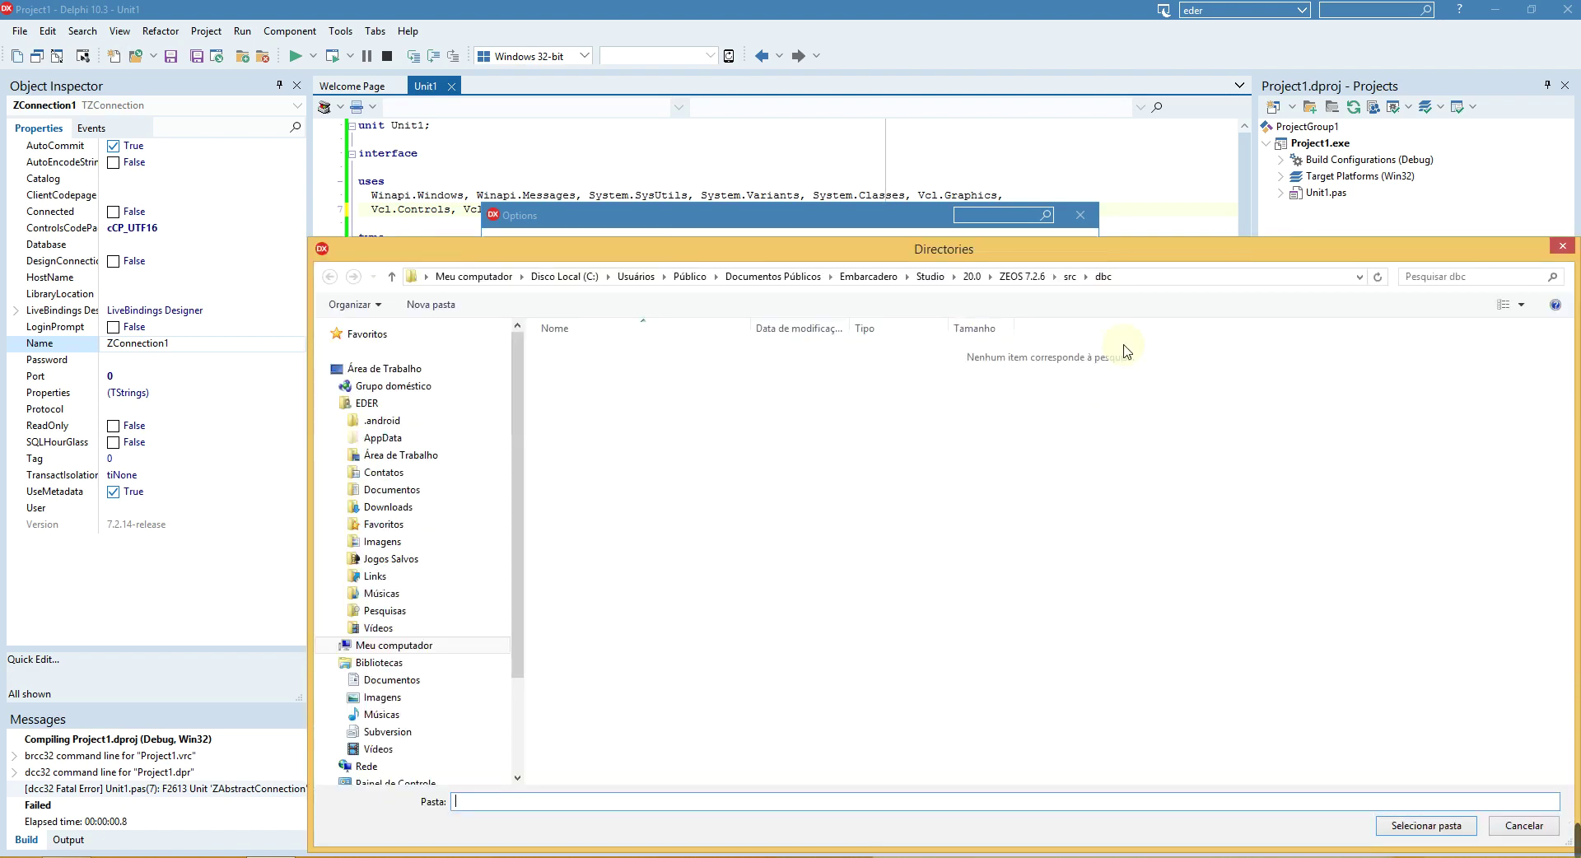
pyautogui.click(1073, 280)
pyautogui.click(580, 404)
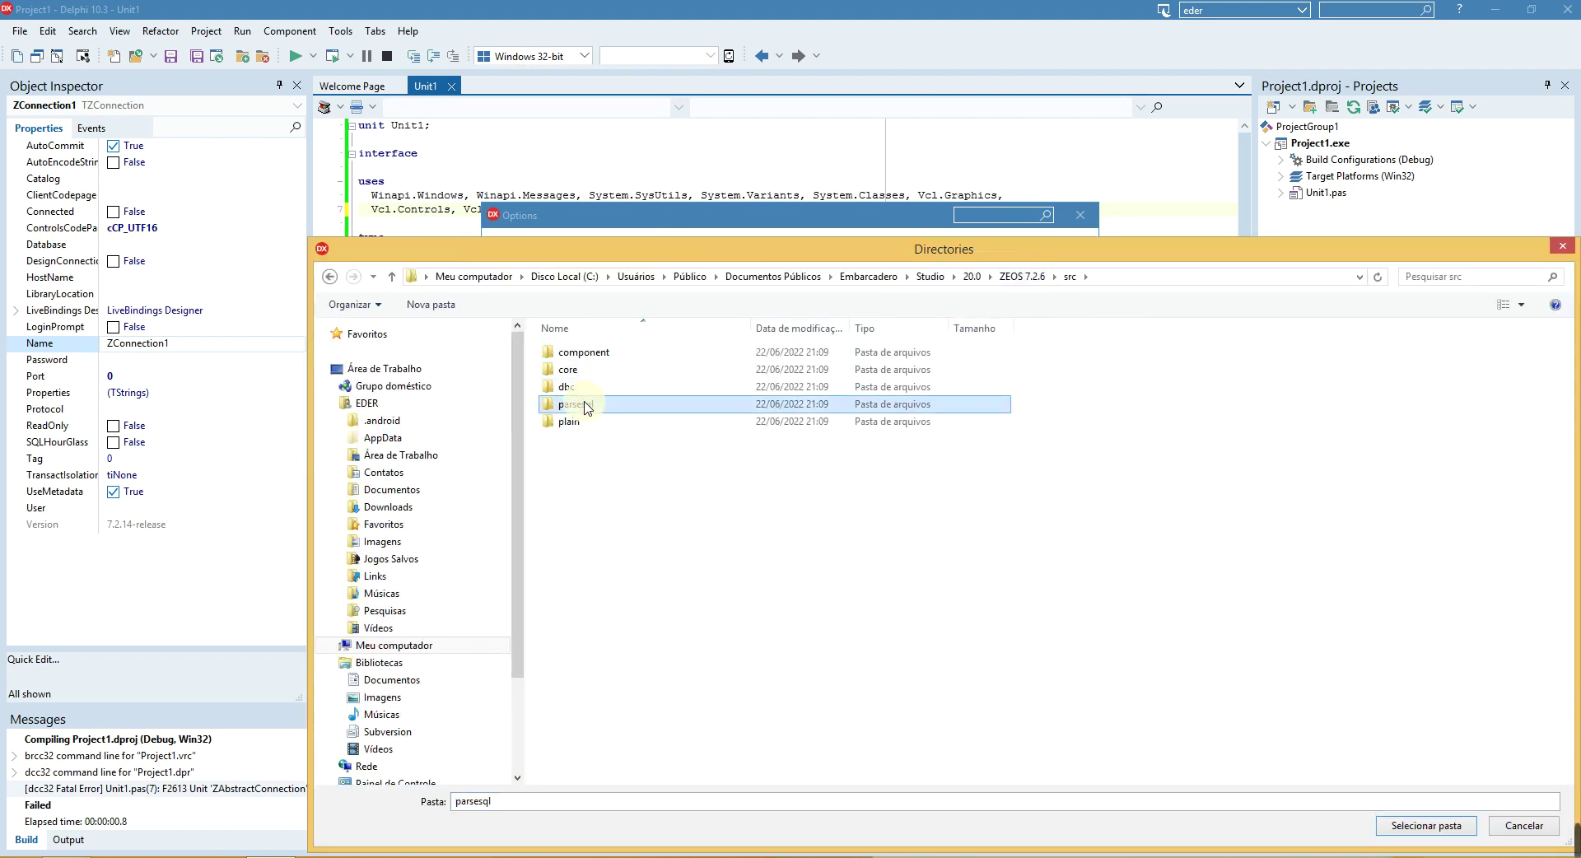
pyautogui.click(1426, 826)
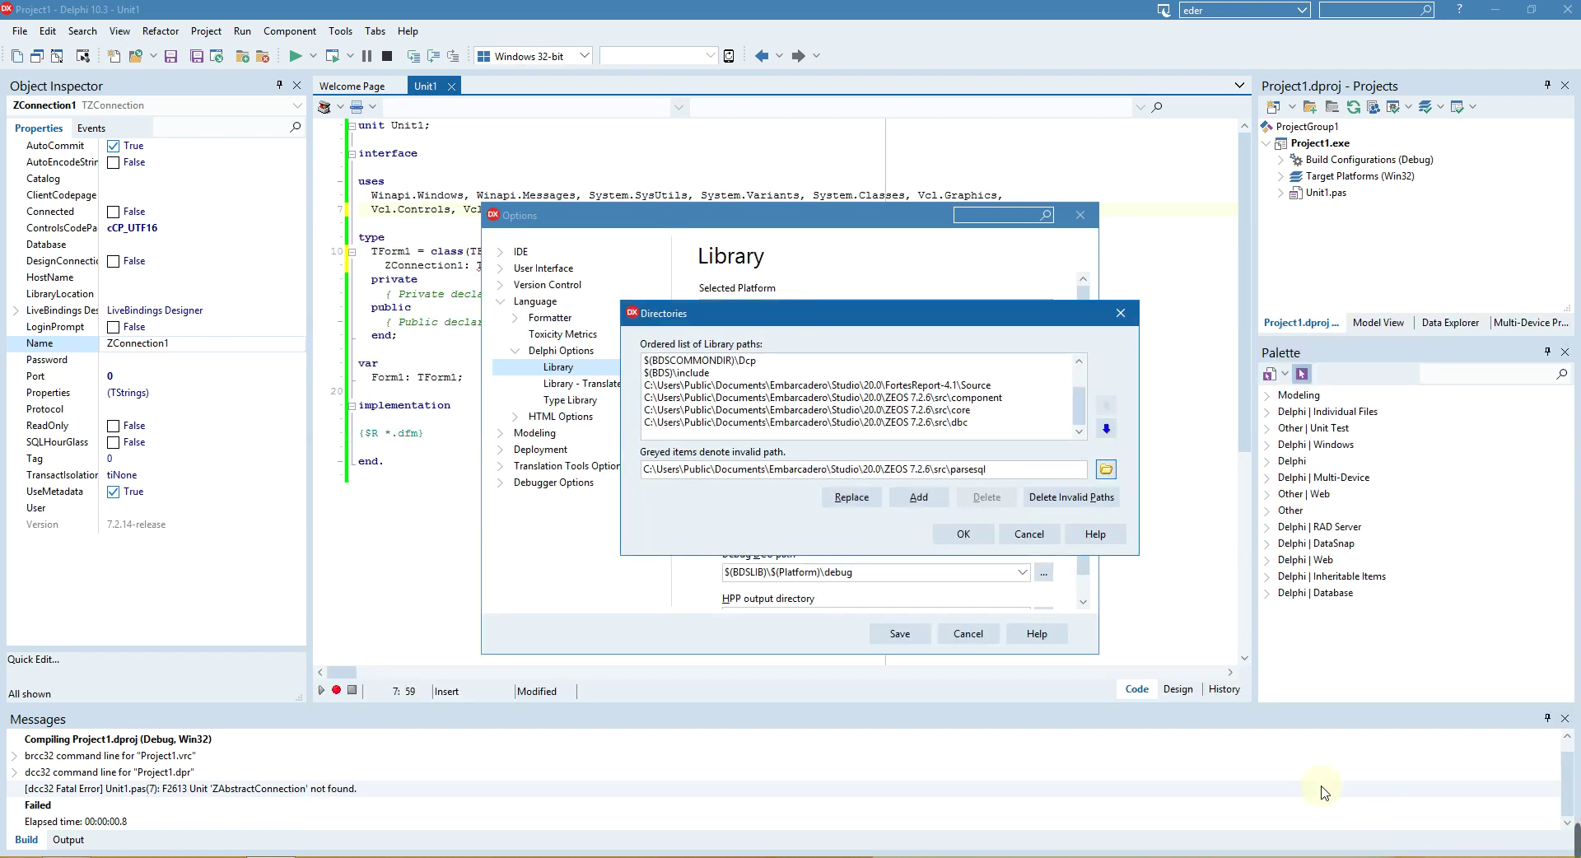
pyautogui.click(918, 497)
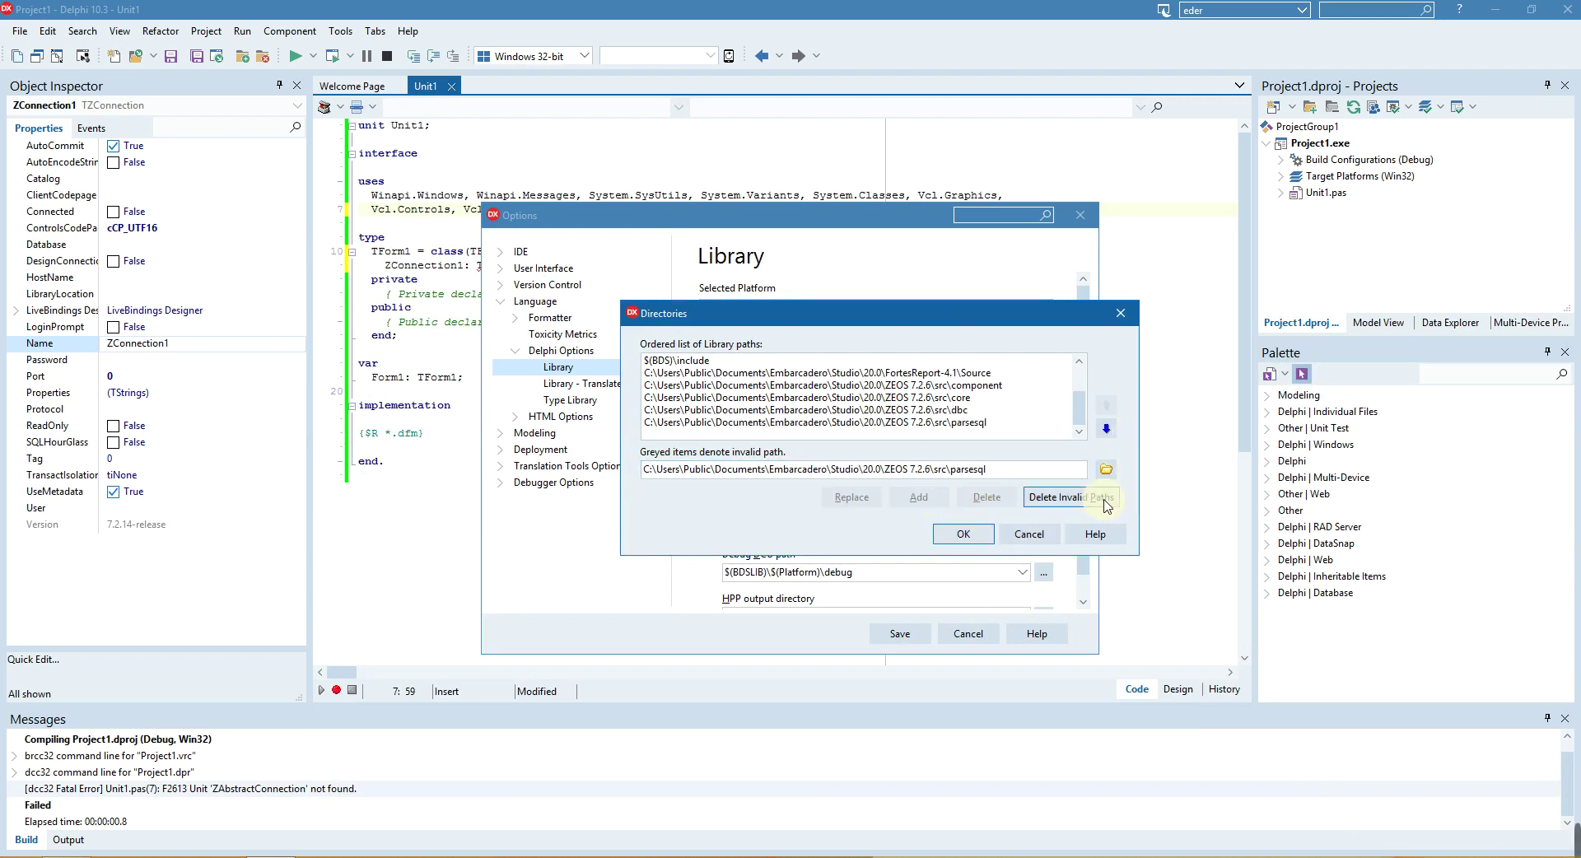
# Add the ZEOS 7.2.6\src\plain folder to the library paths, accept the list and save the IDE options
pyautogui.click(1105, 470)
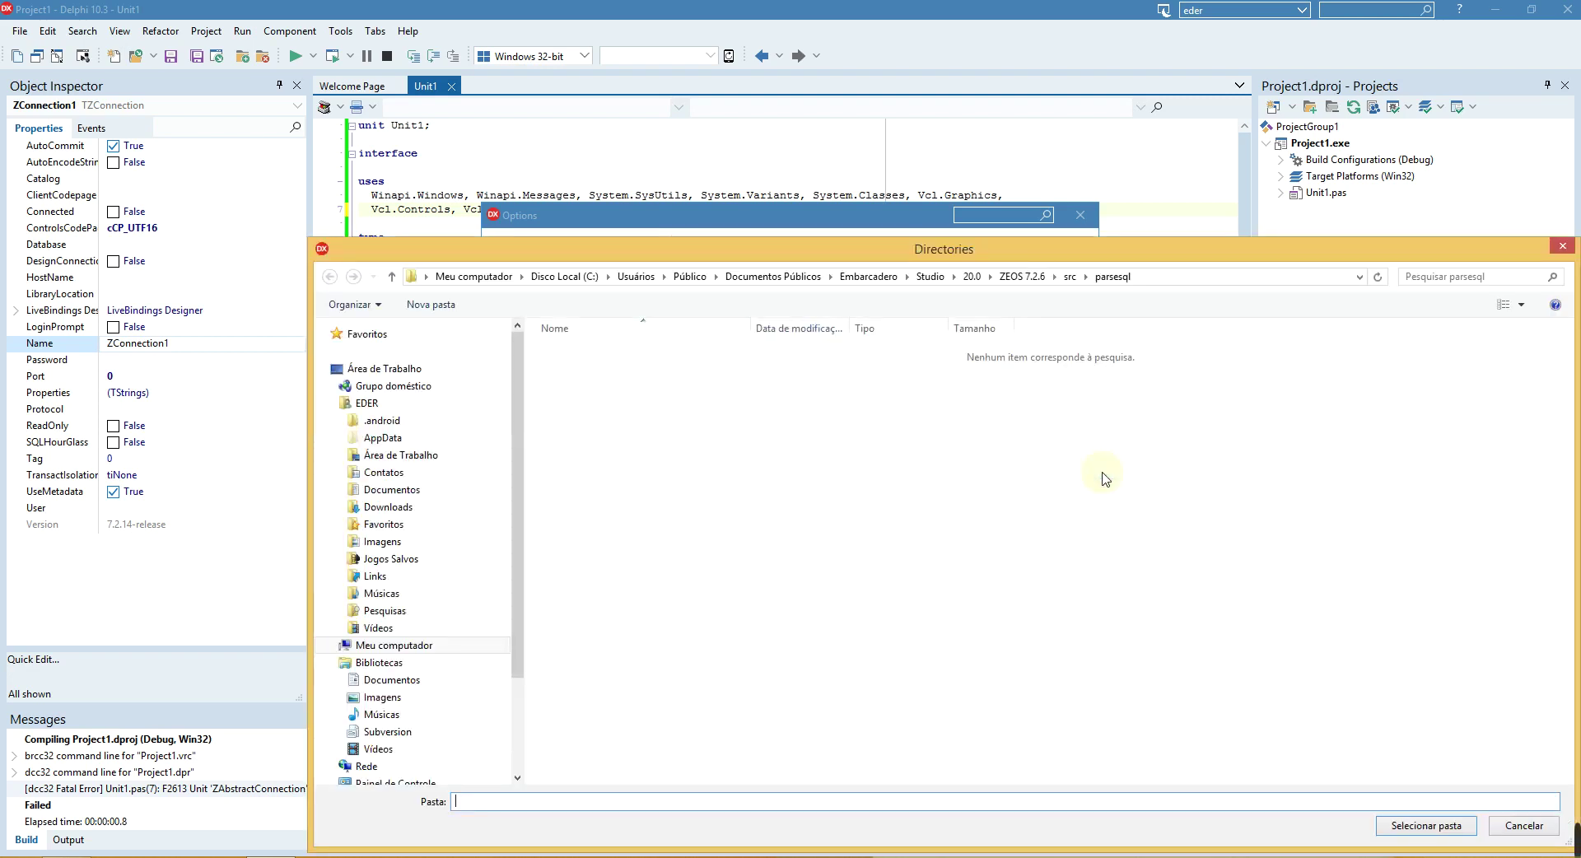
pyautogui.click(1073, 278)
pyautogui.click(564, 421)
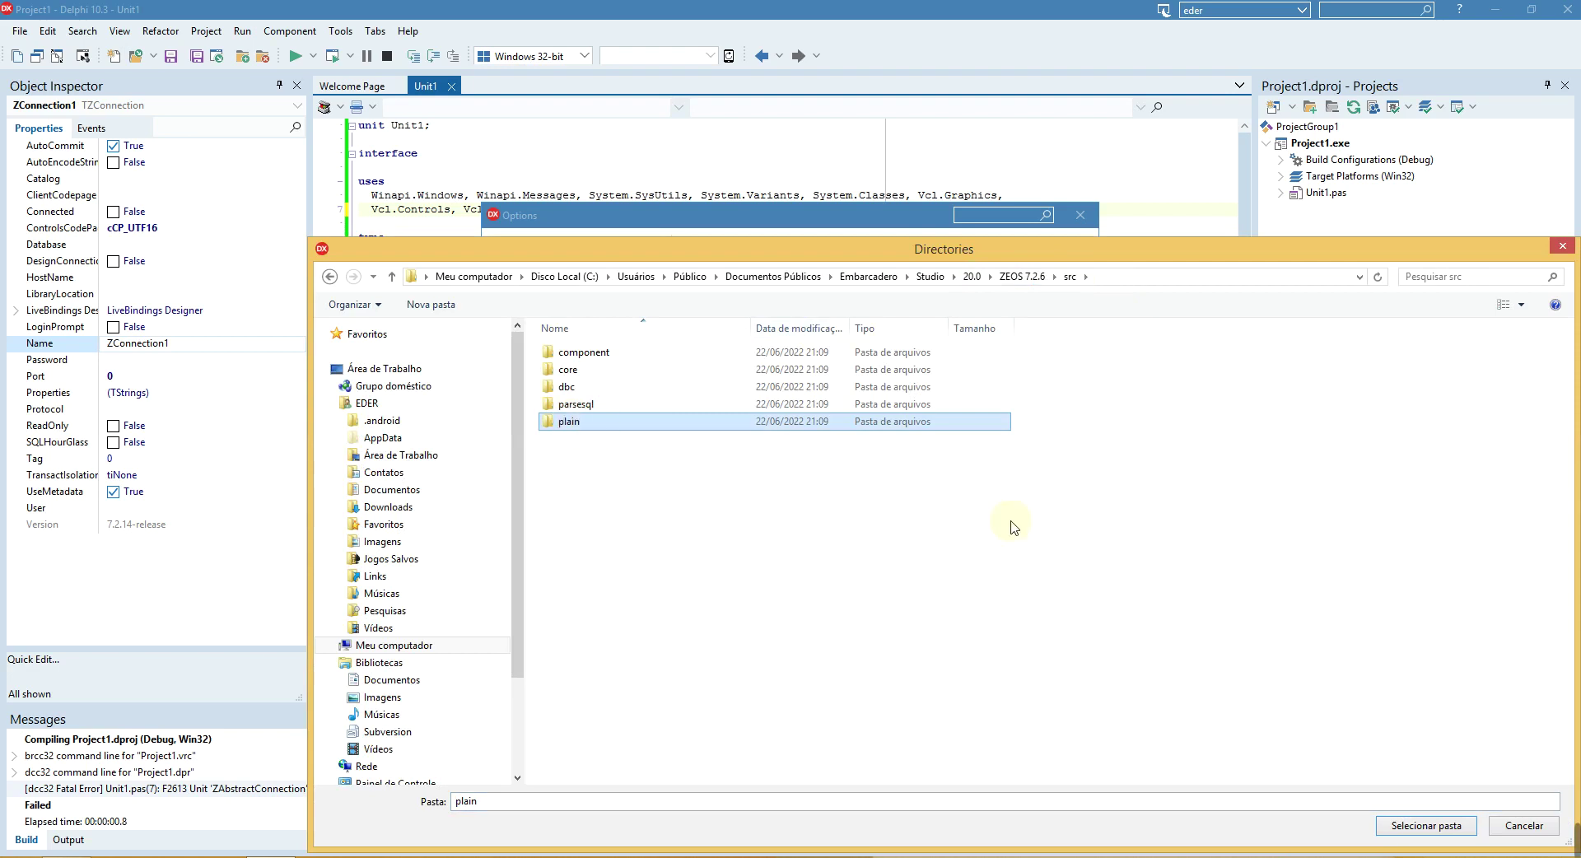
pyautogui.click(1425, 825)
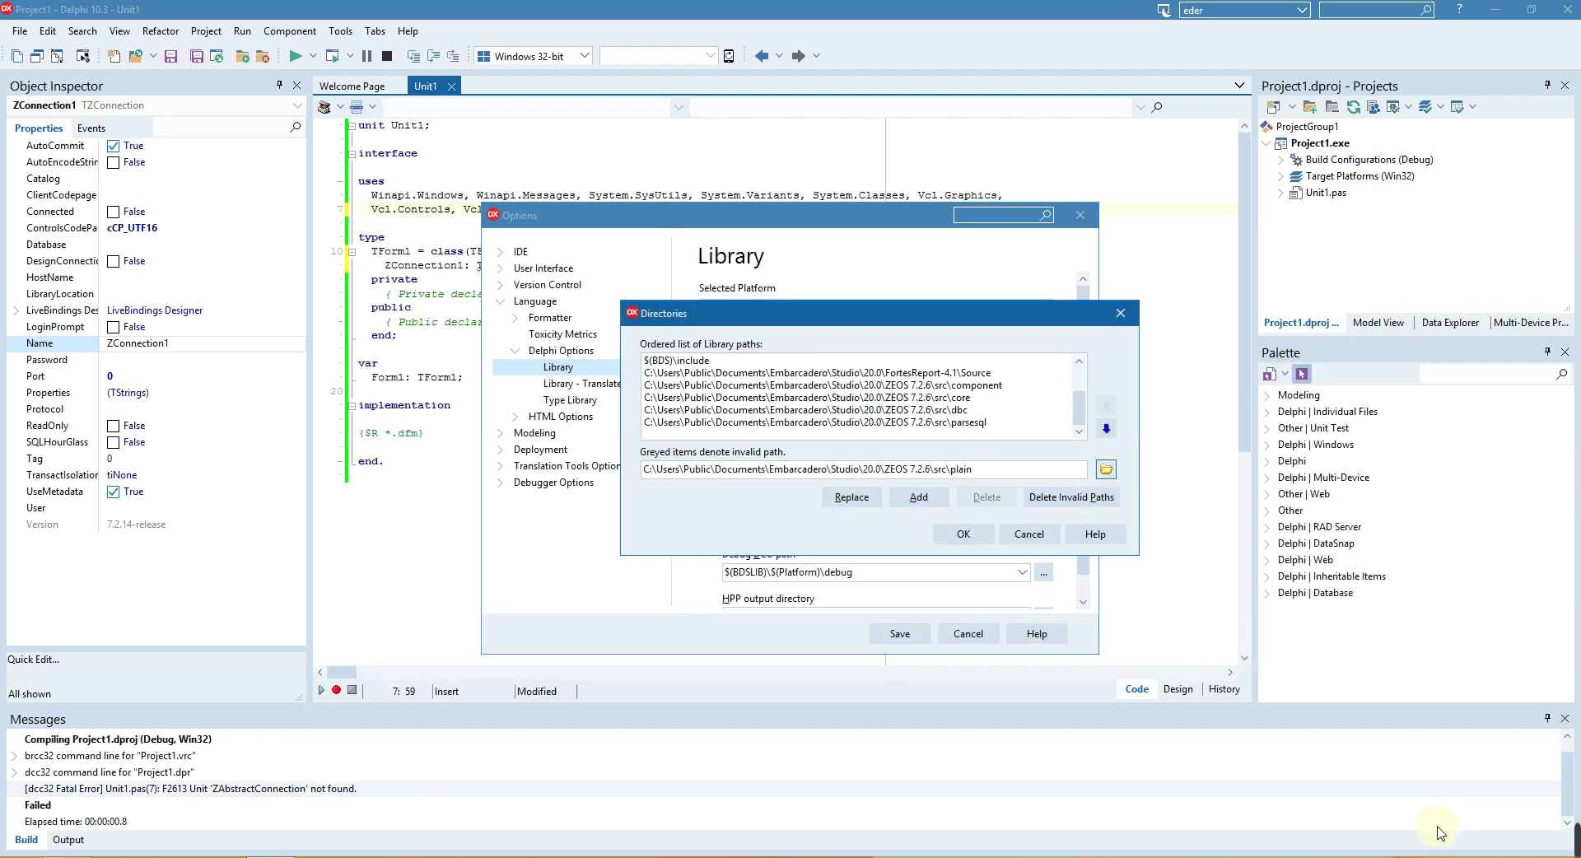
pyautogui.click(920, 499)
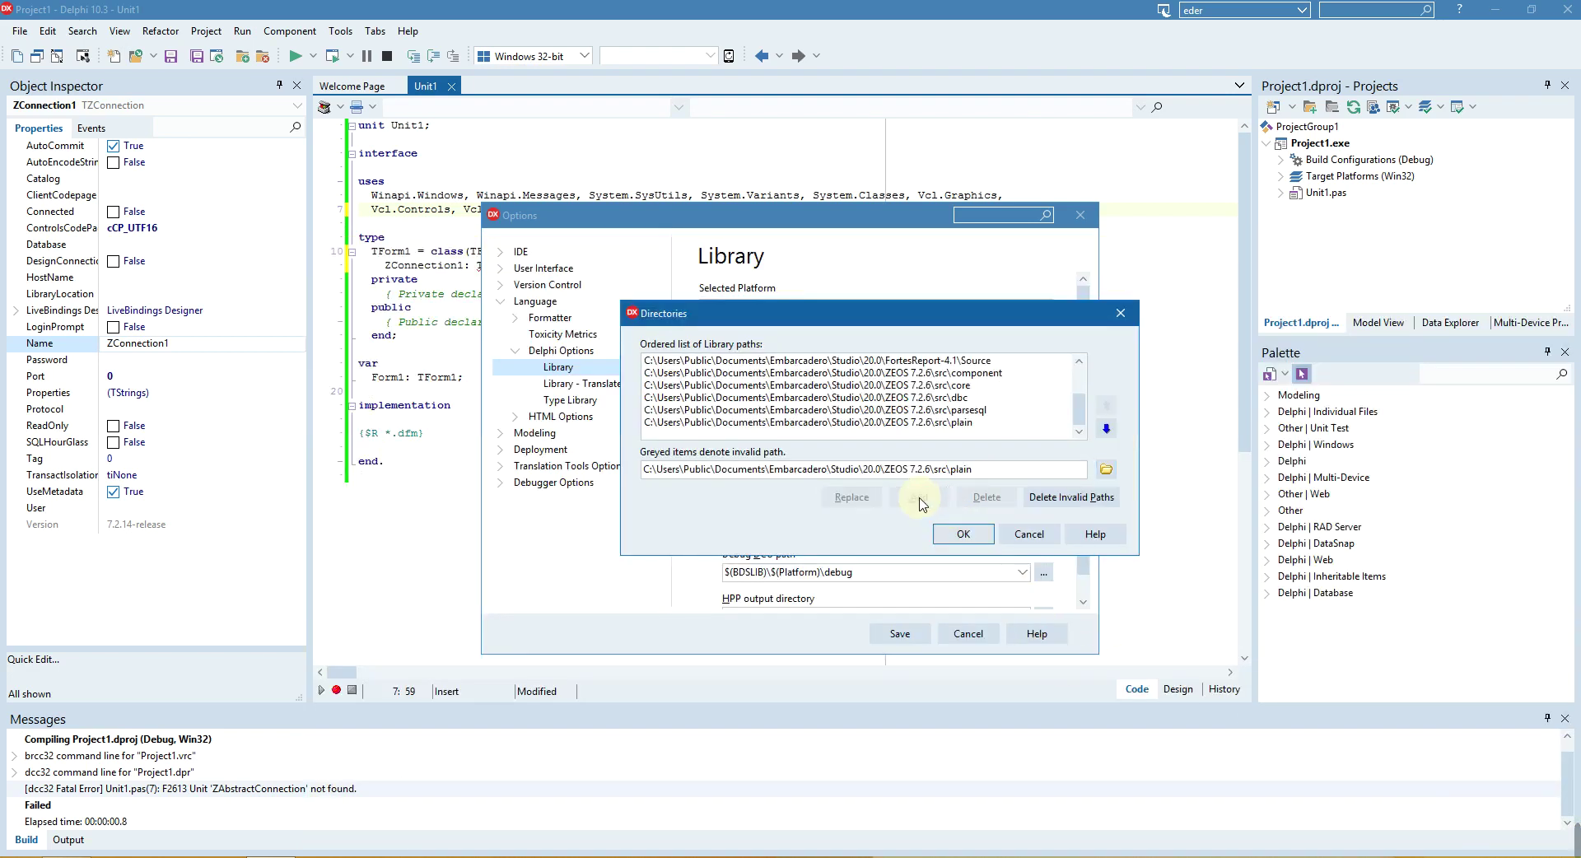
pyautogui.click(962, 533)
pyautogui.click(901, 636)
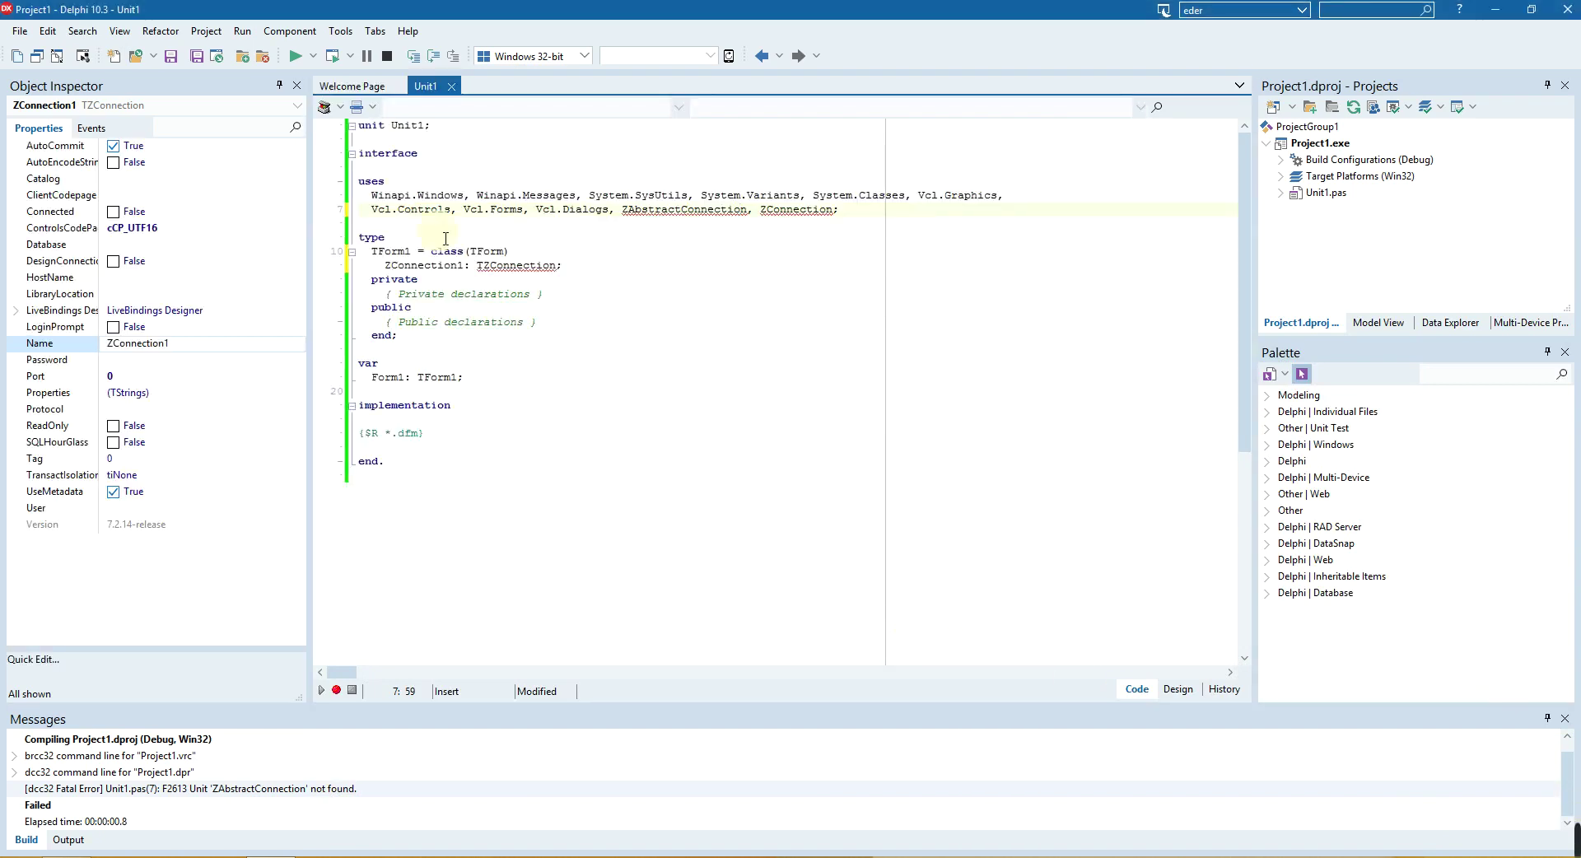
# Run the project, close the running Form1 window and switch from the Unit1 code to the form designer
pyautogui.click(295, 55)
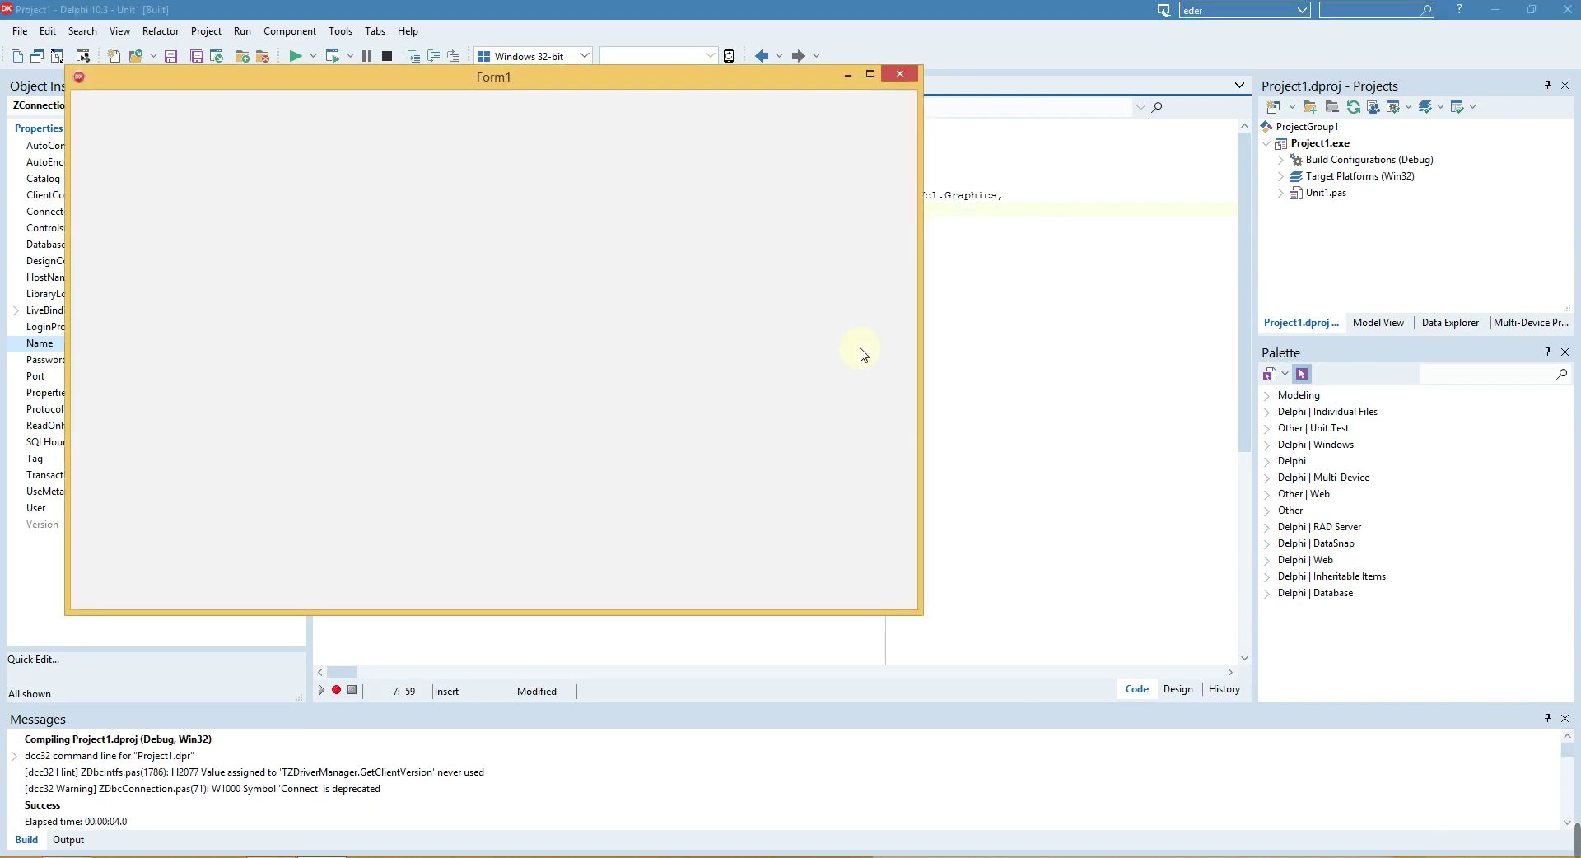
pyautogui.click(899, 74)
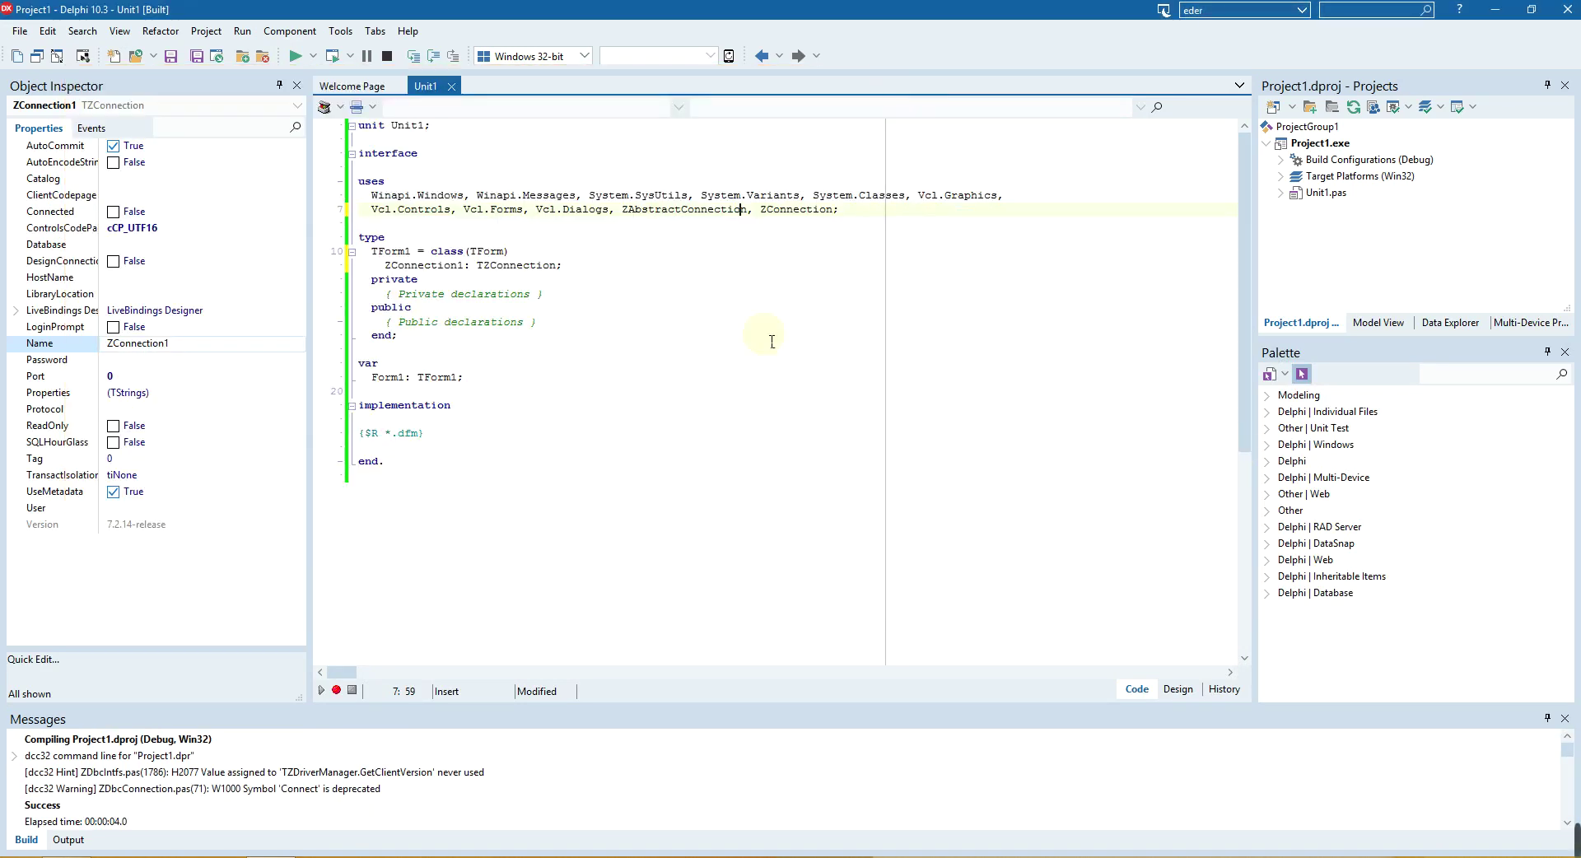
pyautogui.press('F12')
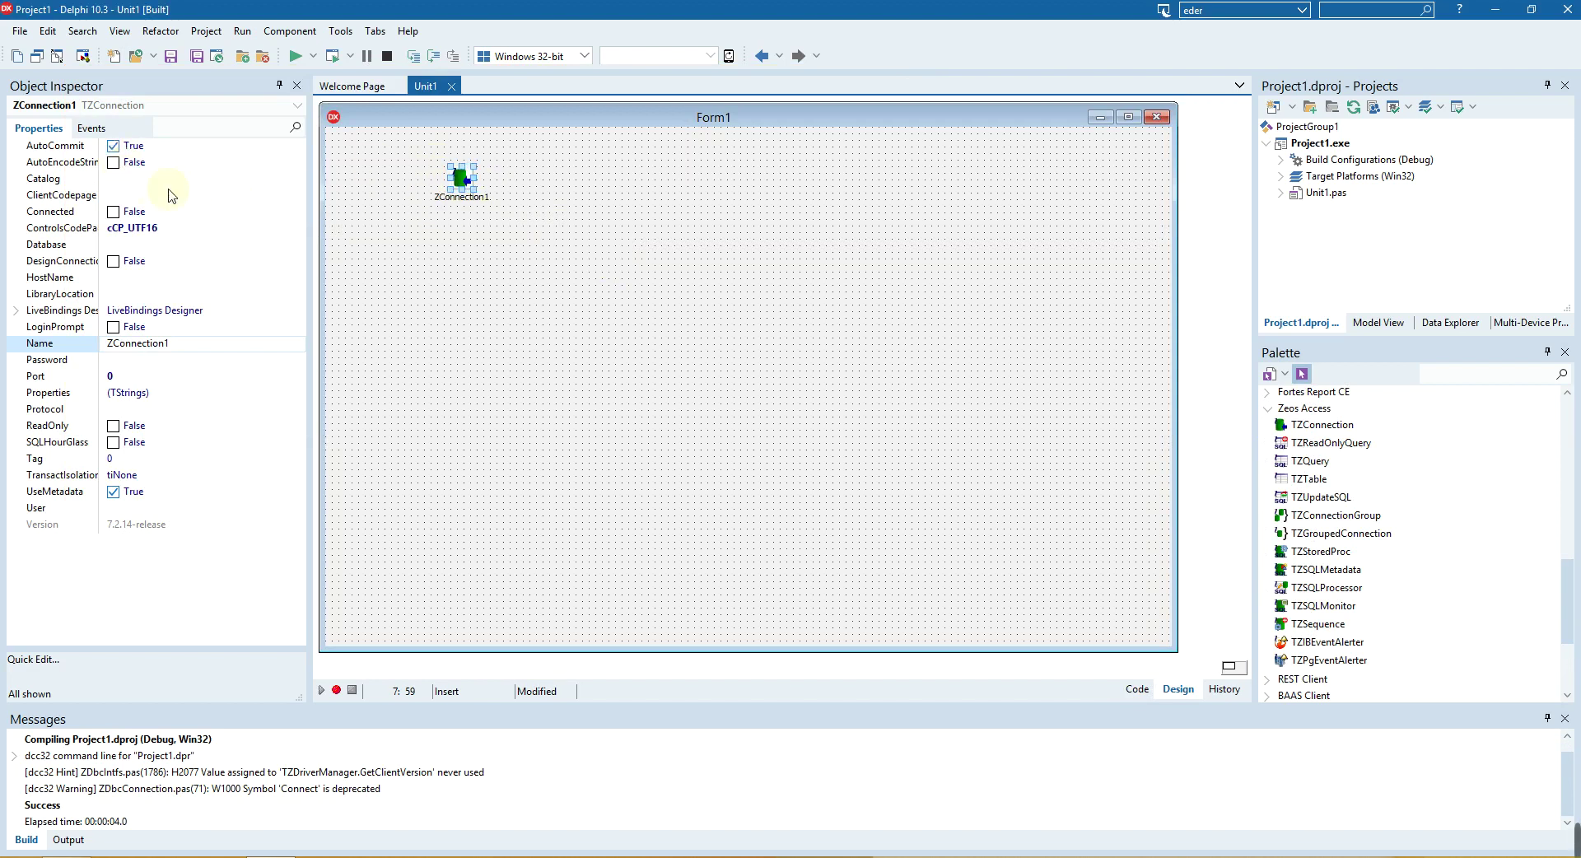
# Set the Database property of ZConnection1 to the file C:\ESTUDOS 2021\TESTES.FDB
pyautogui.click(205, 260)
pyautogui.click(289, 247)
pyautogui.click(296, 245)
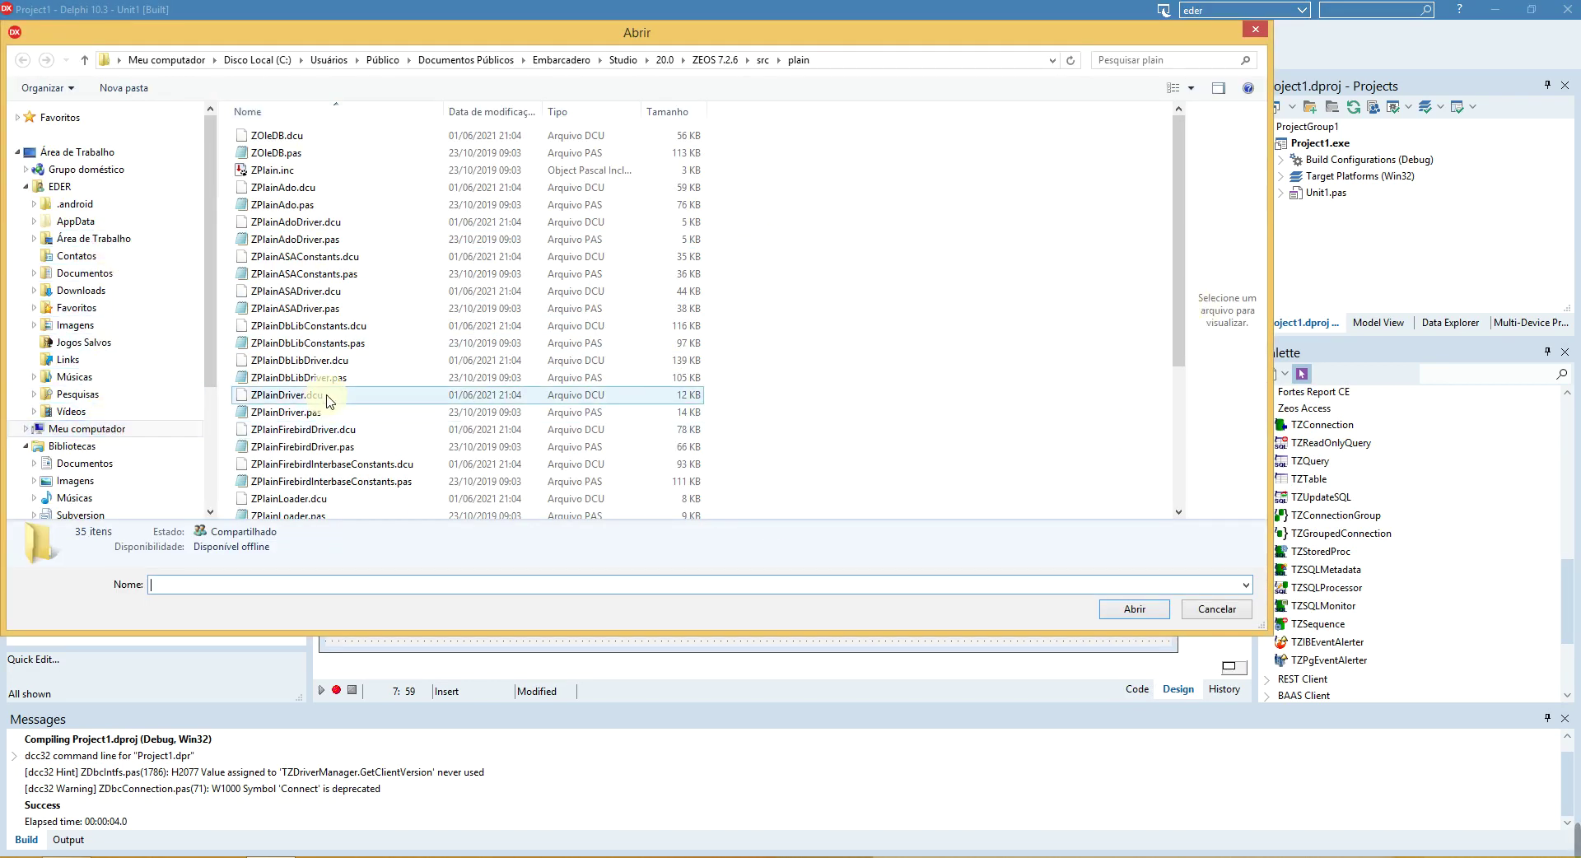
pyautogui.click(147, 429)
pyautogui.doubleClick(317, 270)
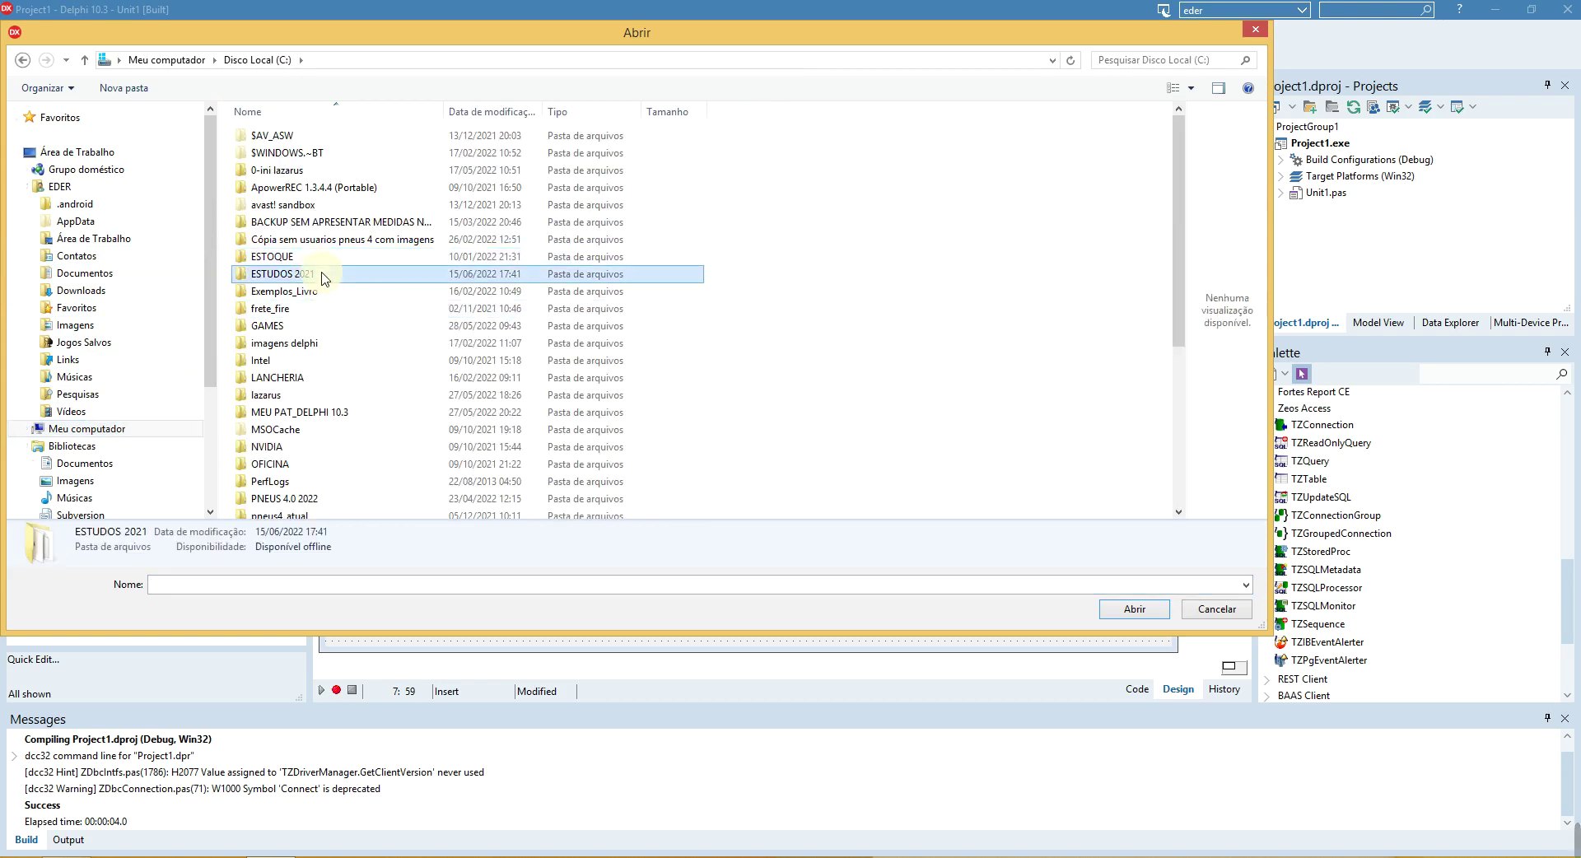
pyautogui.doubleClick(321, 273)
pyautogui.moveTo(394, 518); pyautogui.dragTo(1044, 518)
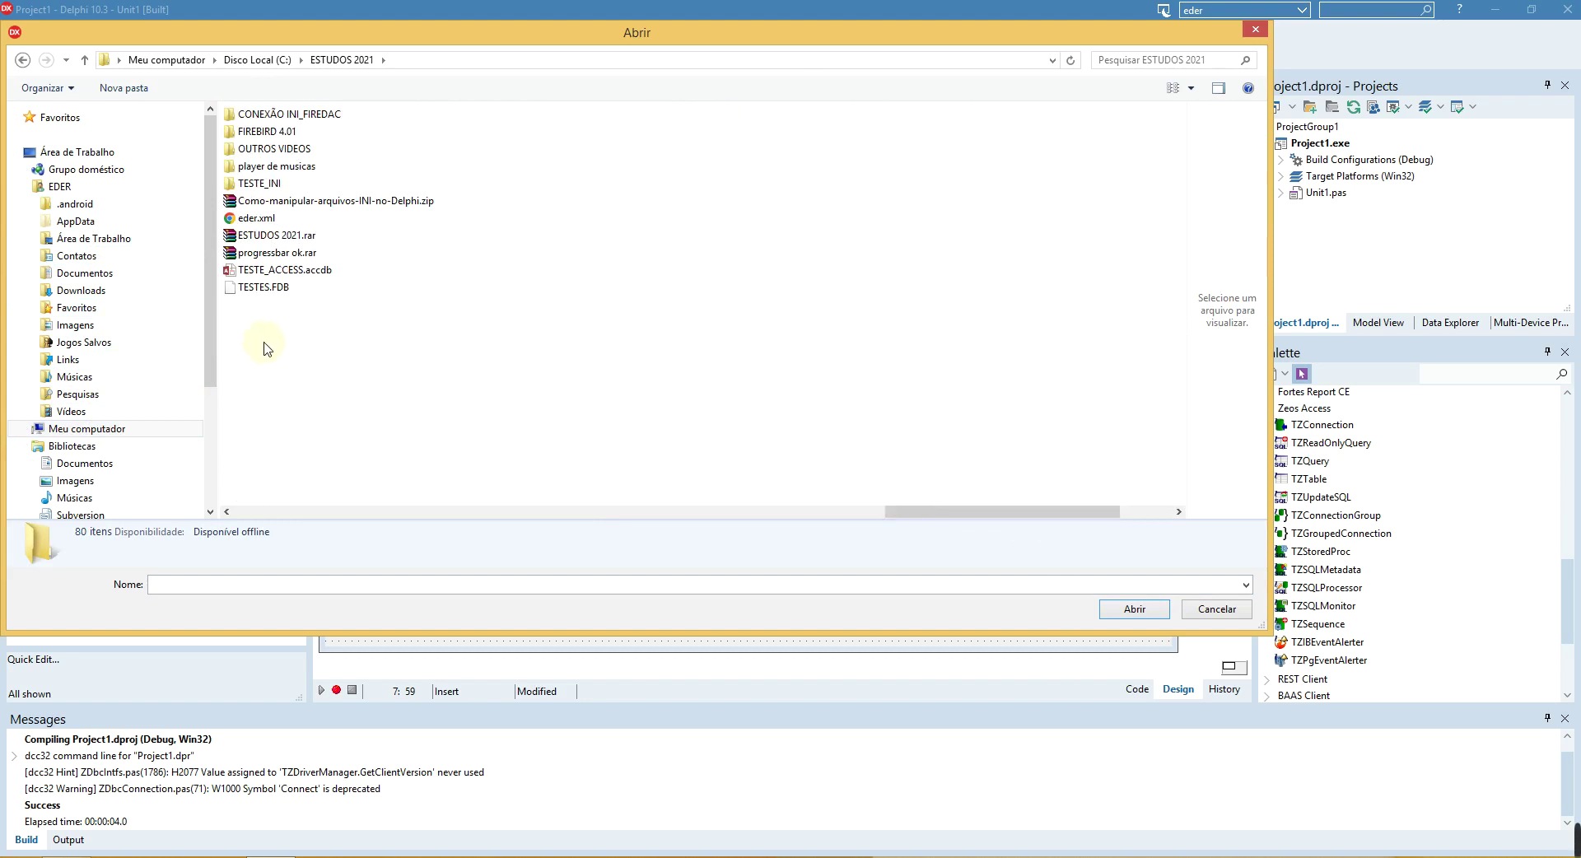
pyautogui.click(266, 287)
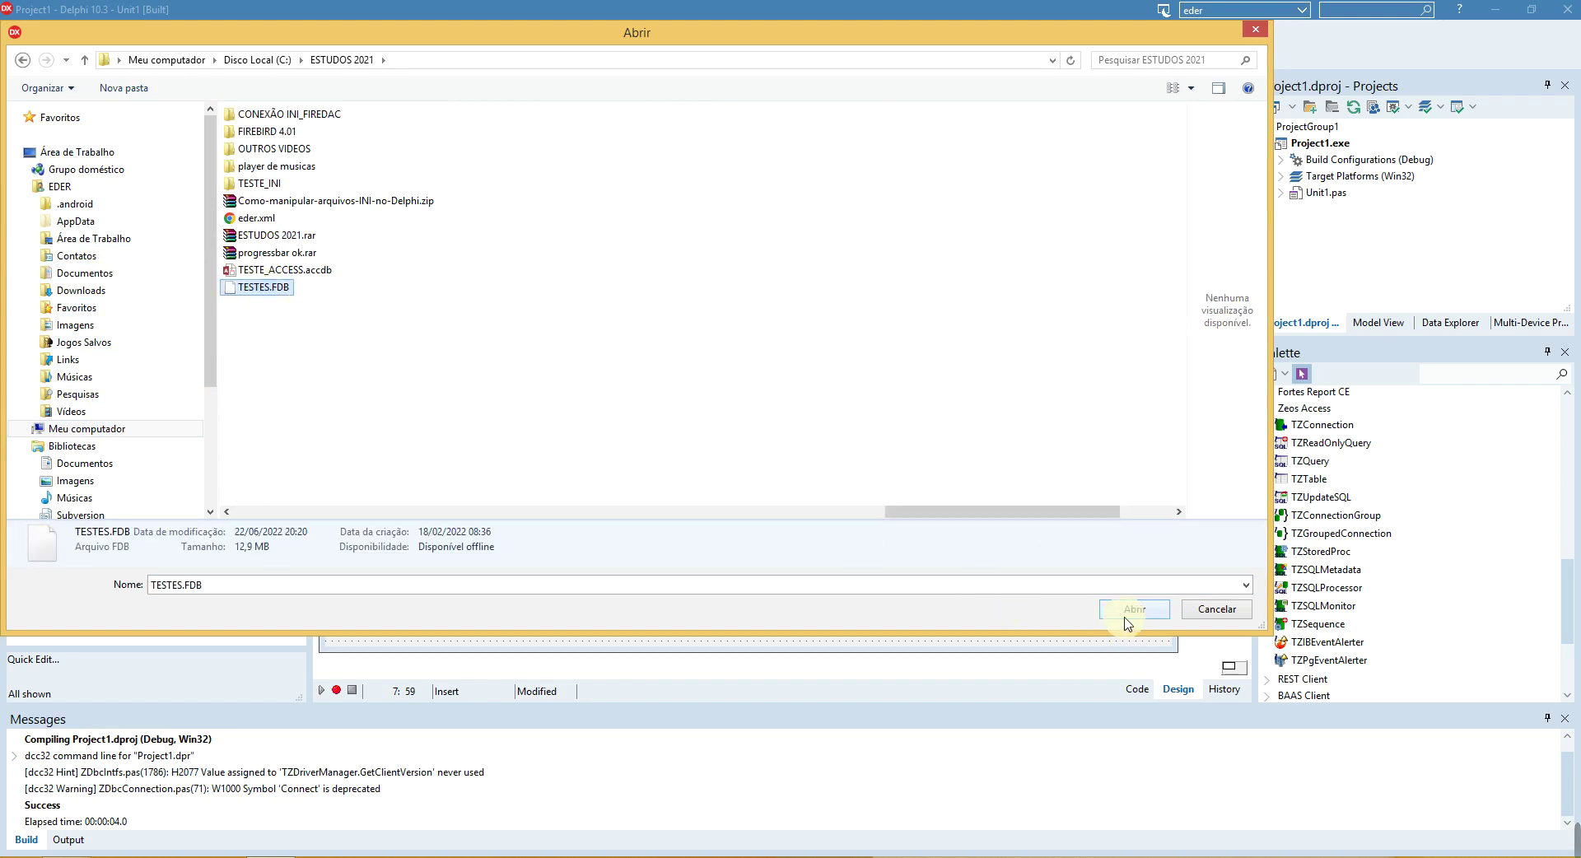
pyautogui.click(1134, 610)
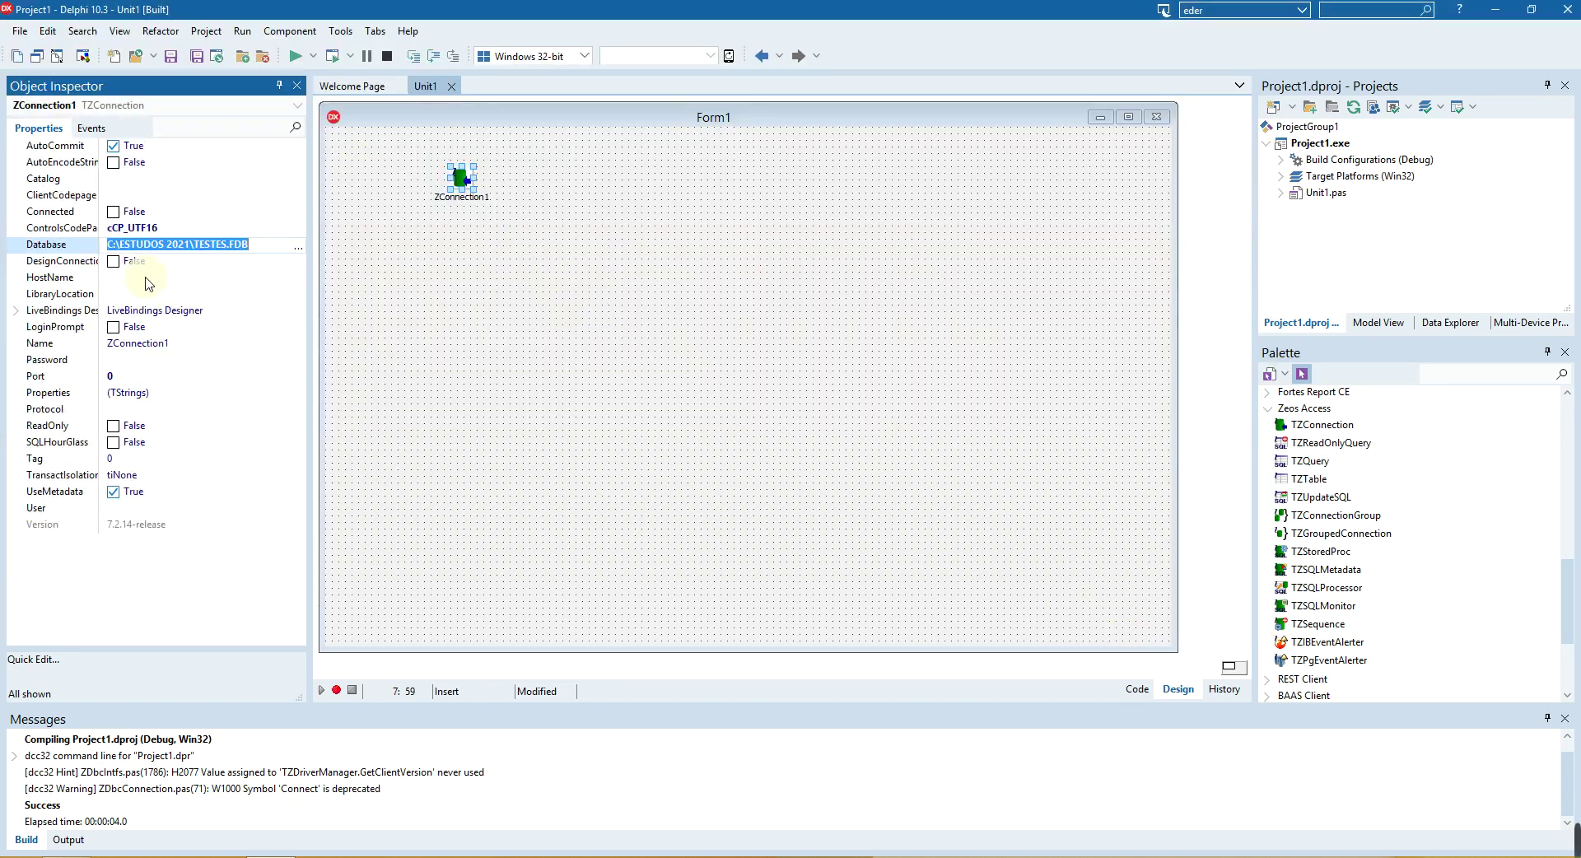
# Enter the database password for ZConnection1 and set its User property to sysdba
pyautogui.click(154, 362)
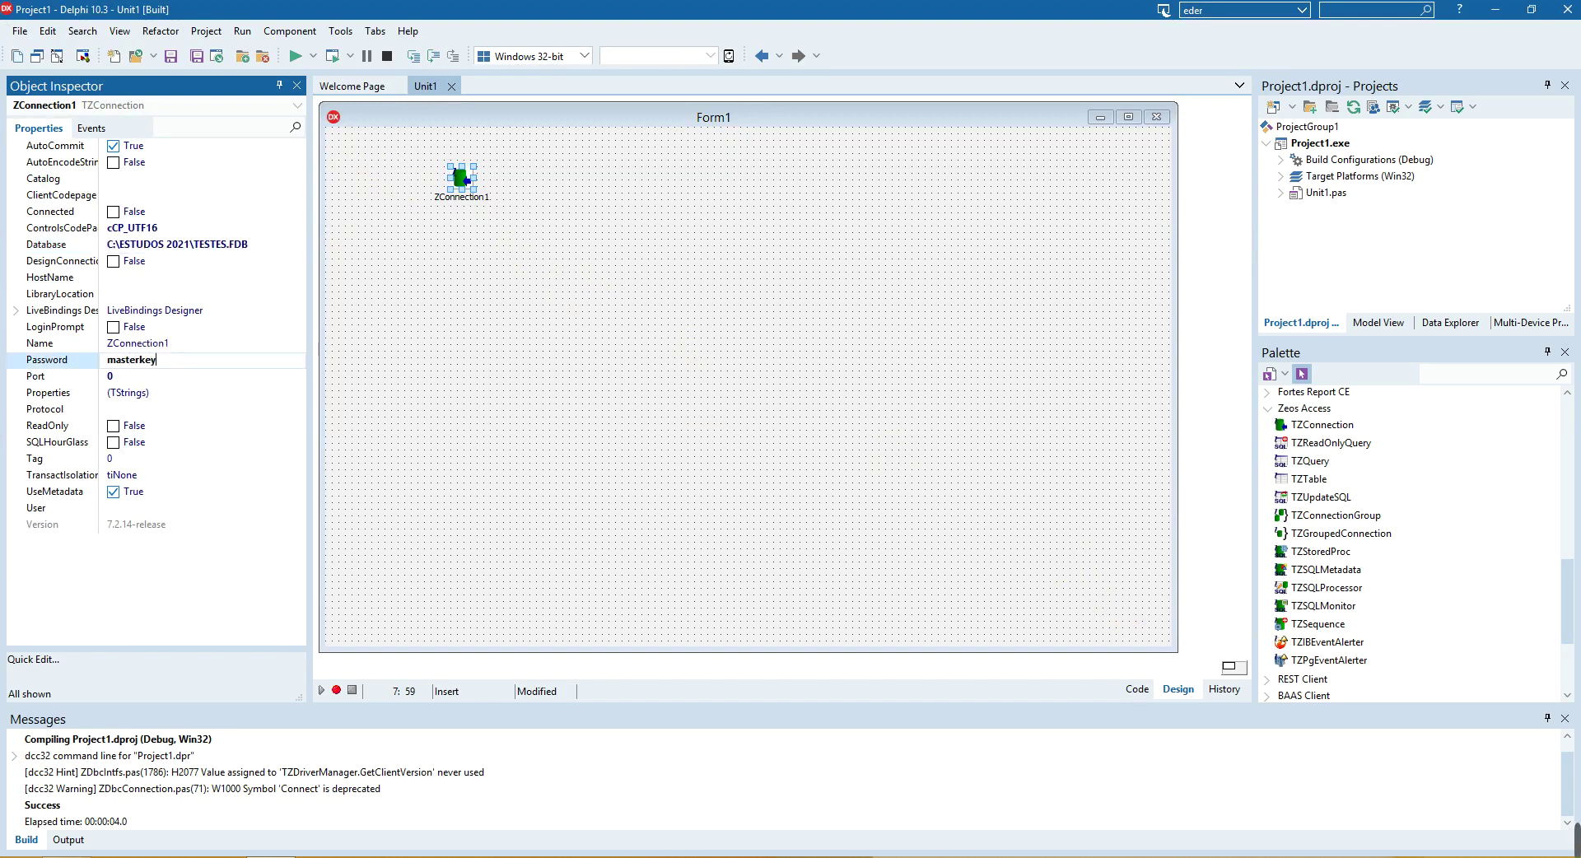
pyautogui.click(289, 513)
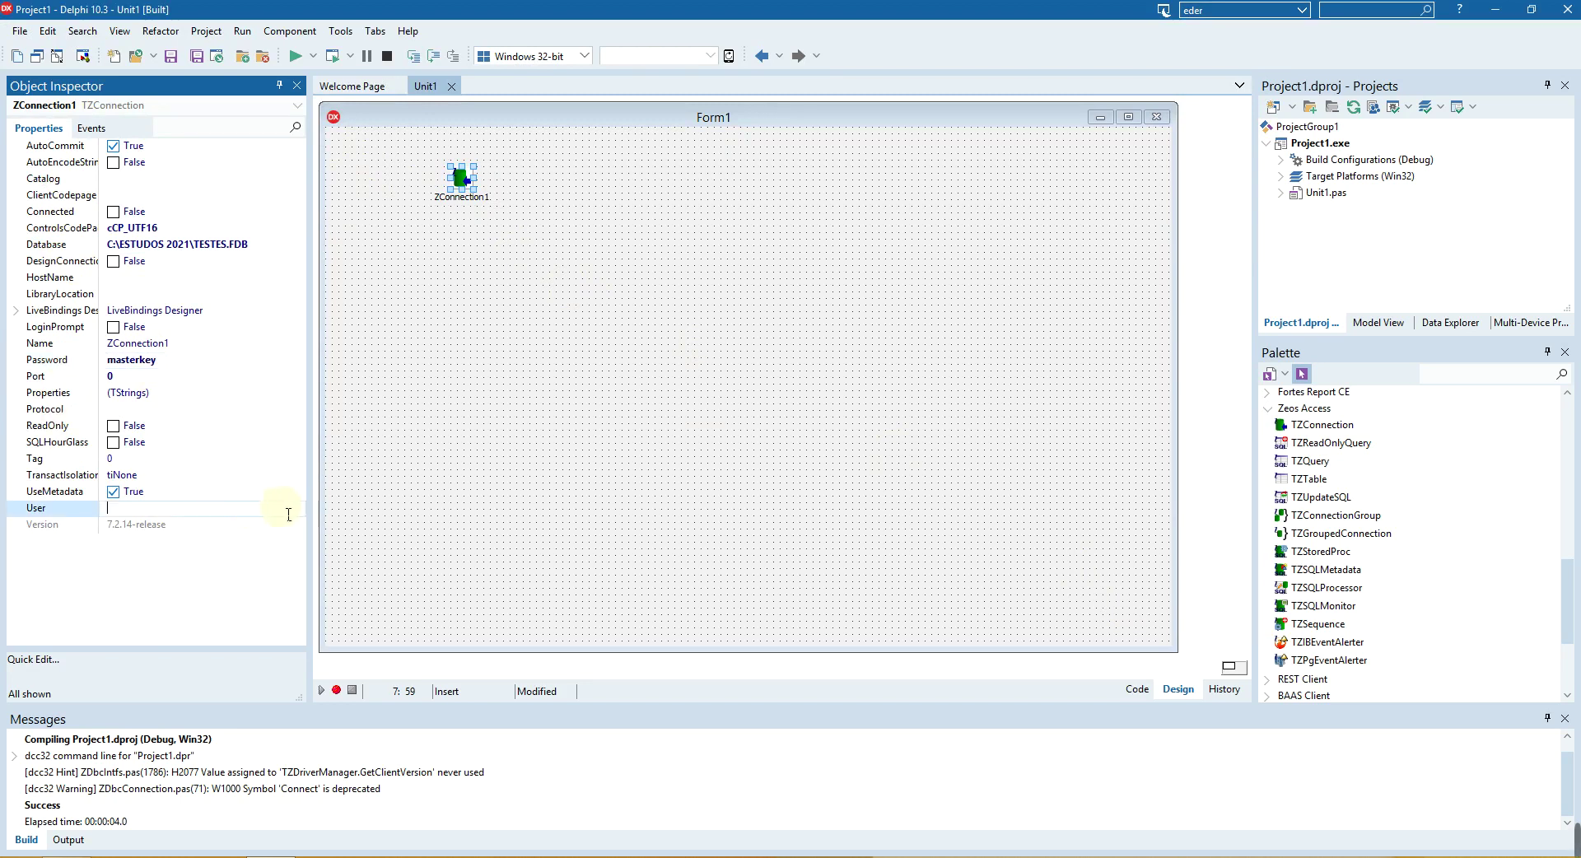
# Set the Protocol of ZConnection1 to firebird-2.5 and set its Connected property to True
pyautogui.click(169, 409)
pyautogui.click(300, 410)
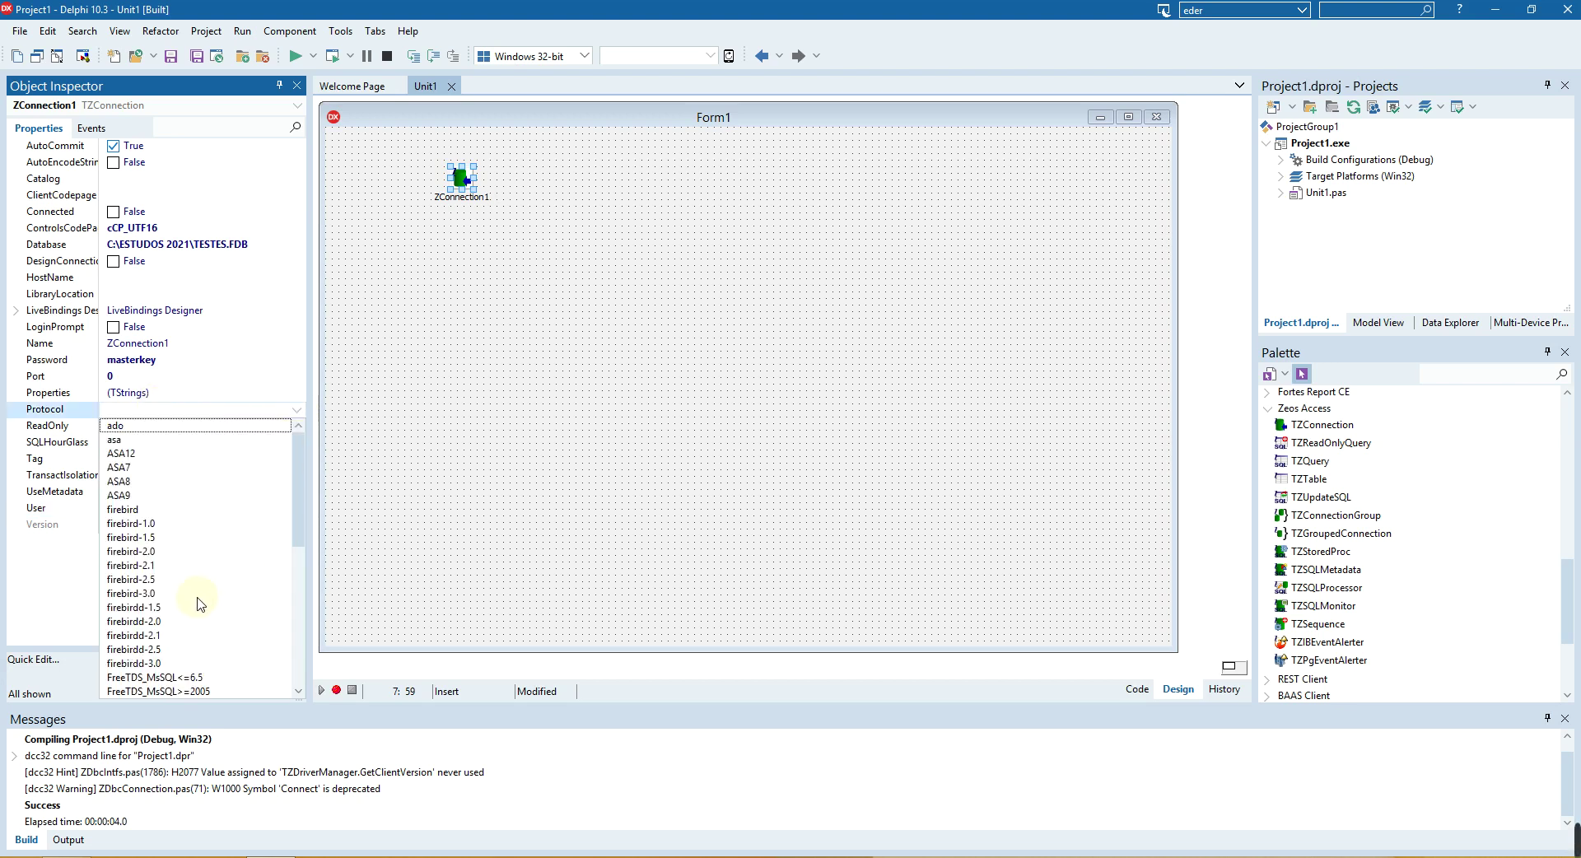
pyautogui.click(161, 579)
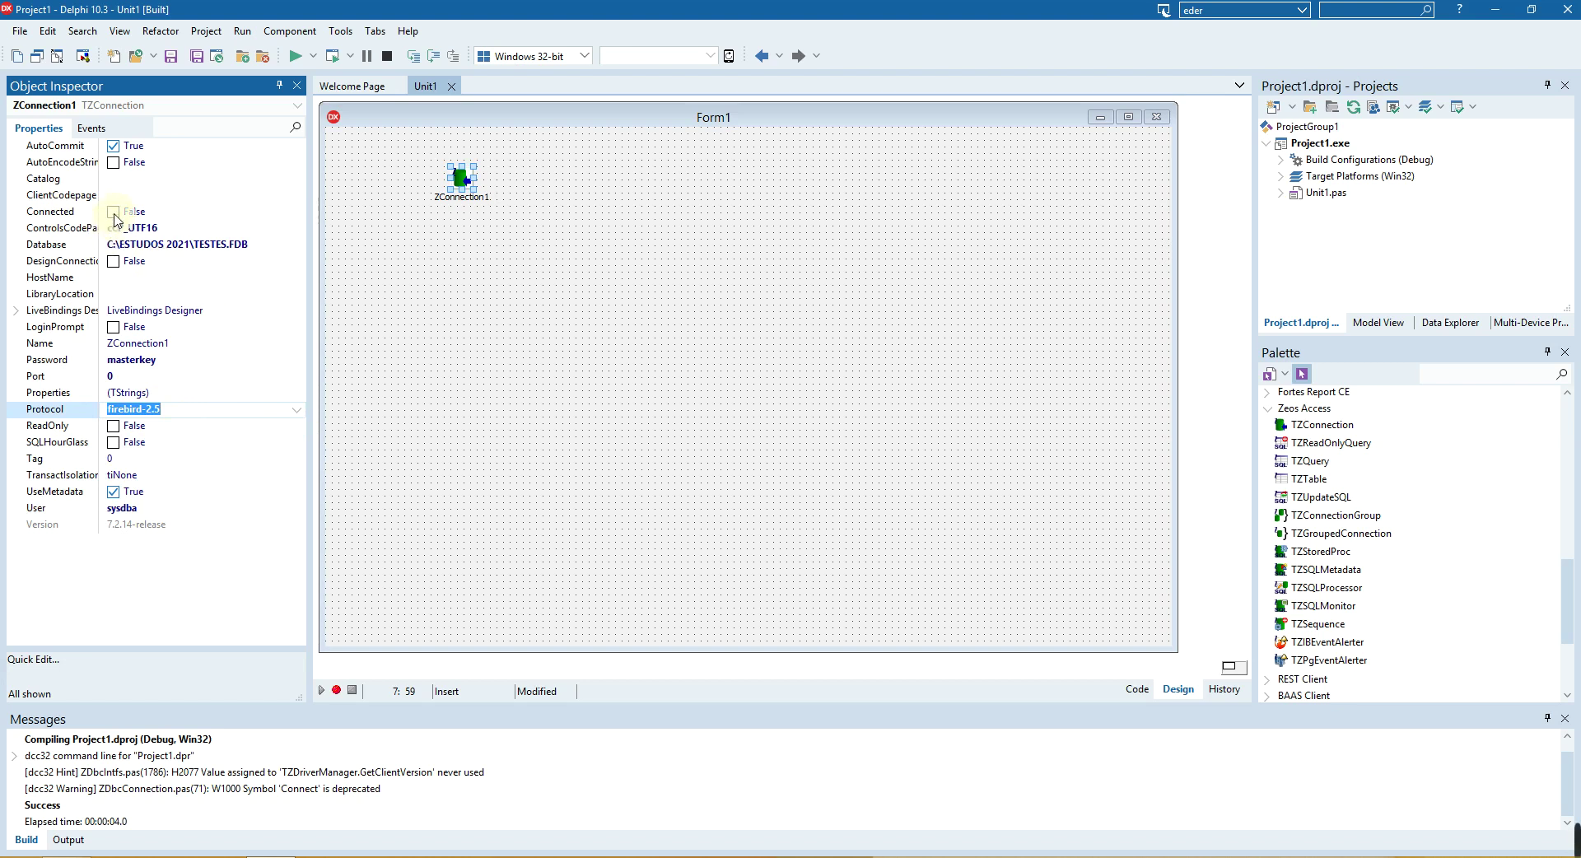
pyautogui.click(114, 212)
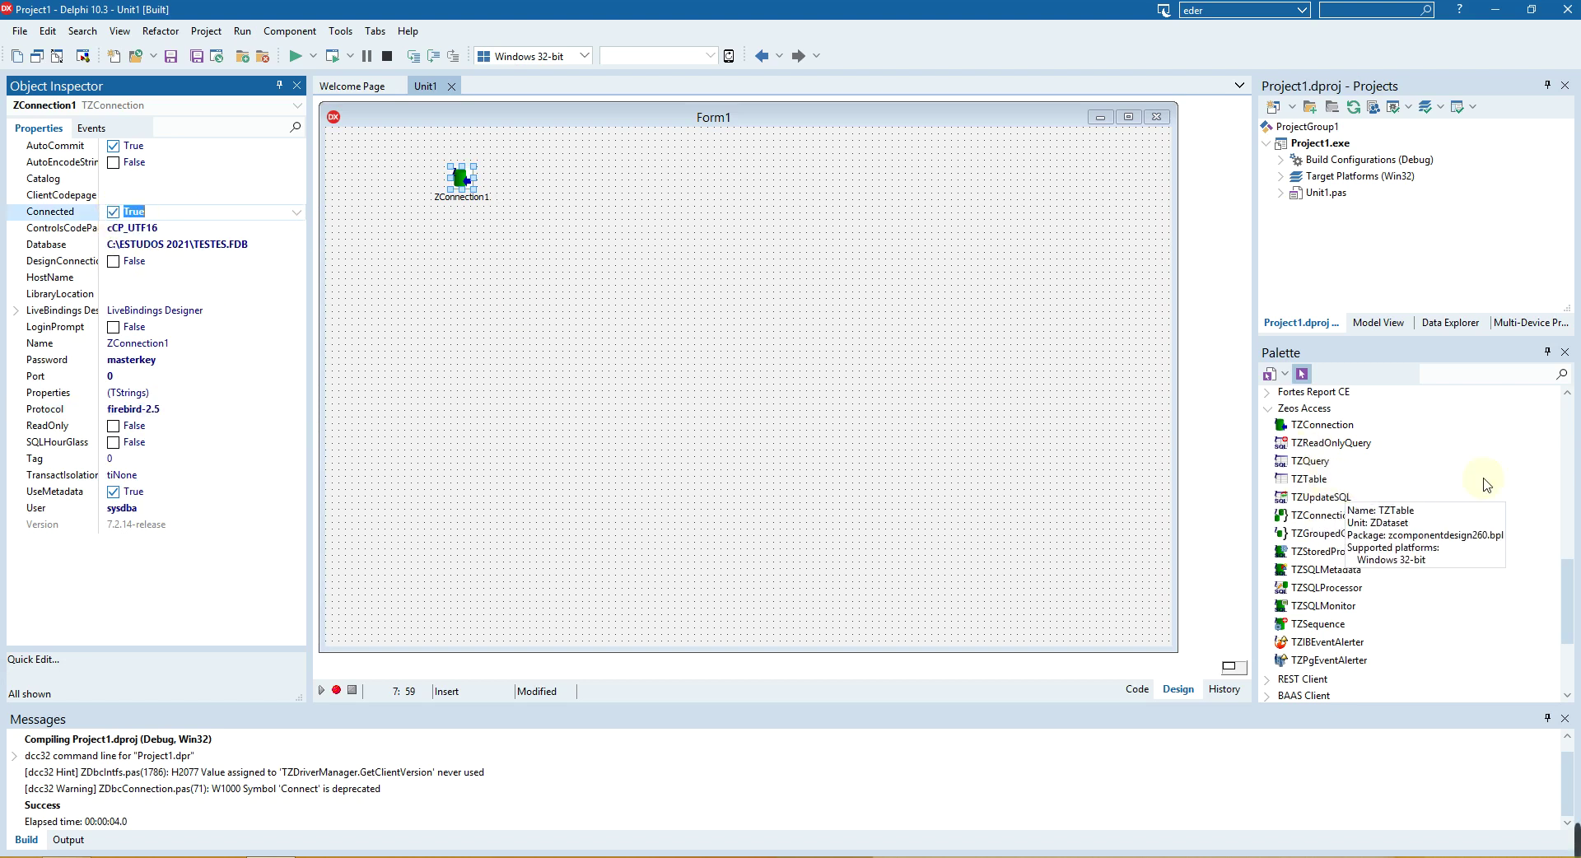
# Place a TZTable component beside ZConnection1 on the form and set its Connection property to ZConnection1
pyautogui.click(1317, 481)
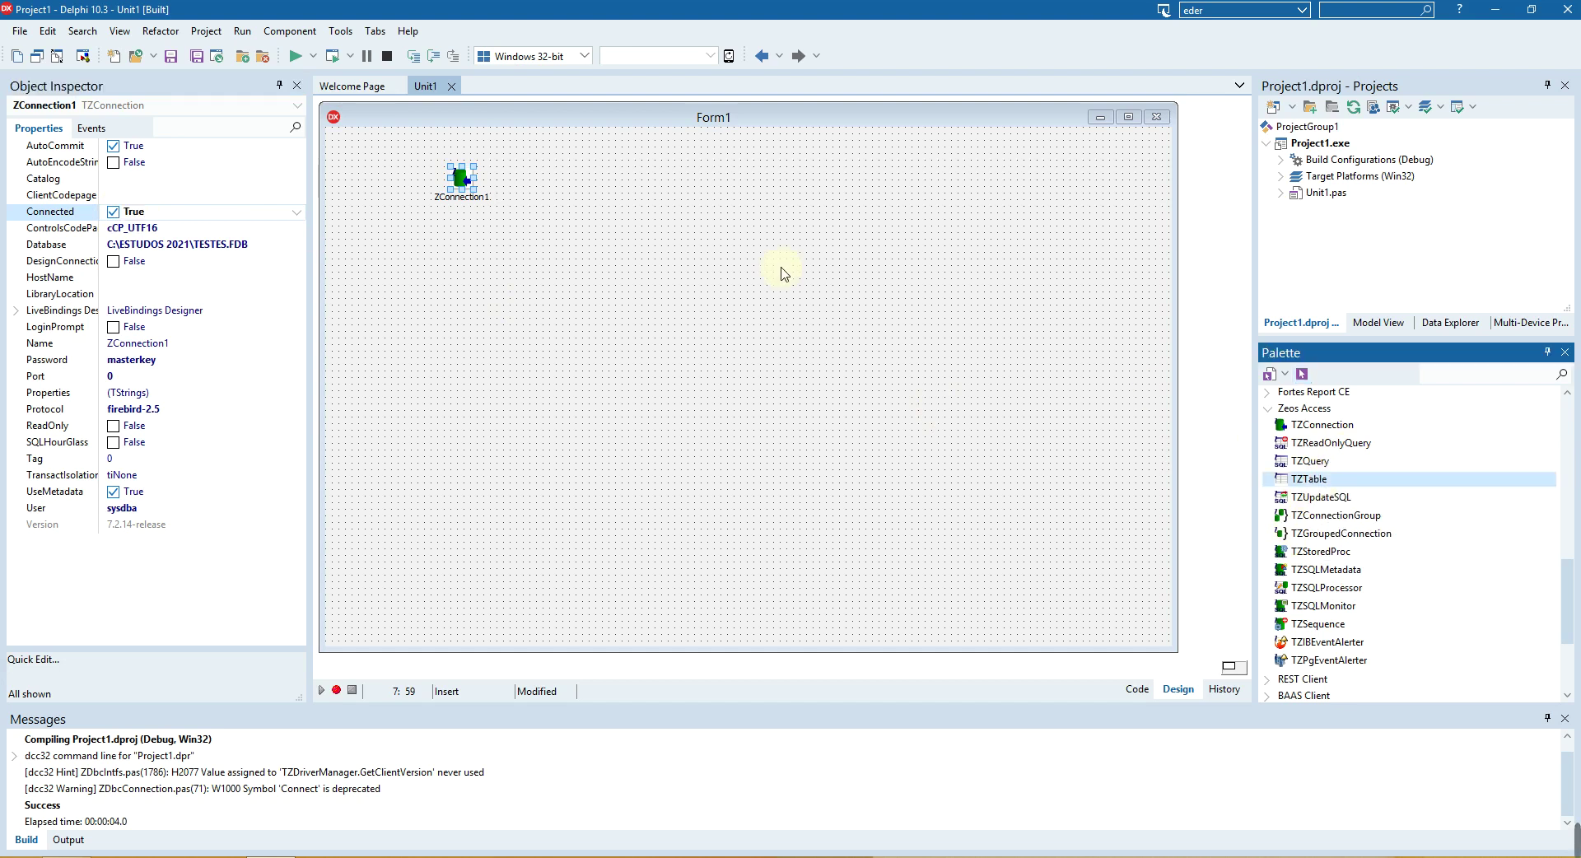
pyautogui.click(550, 171)
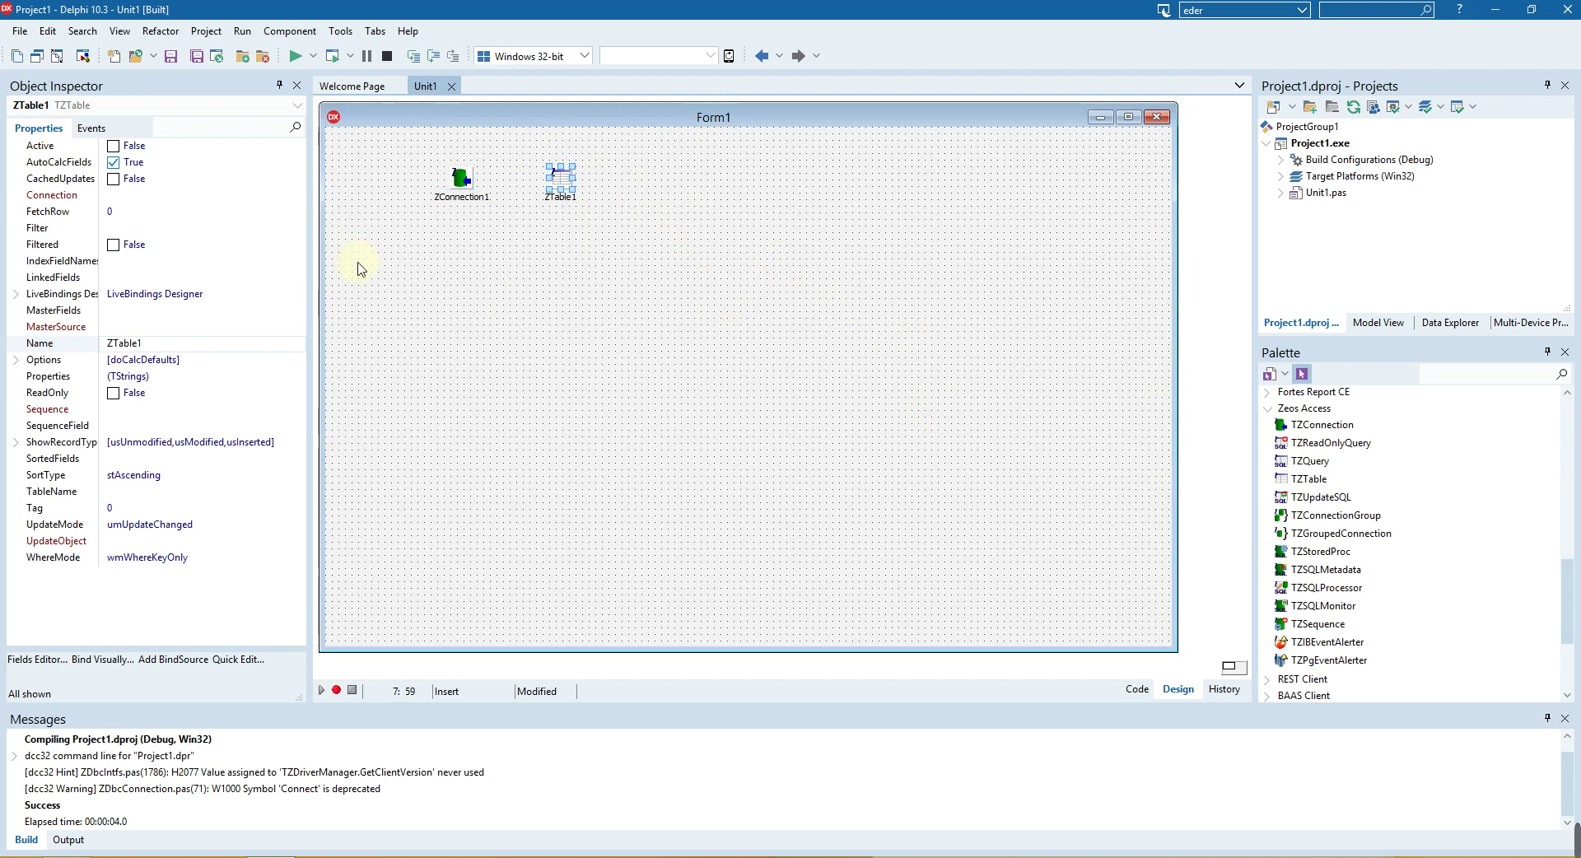
pyautogui.click(297, 198)
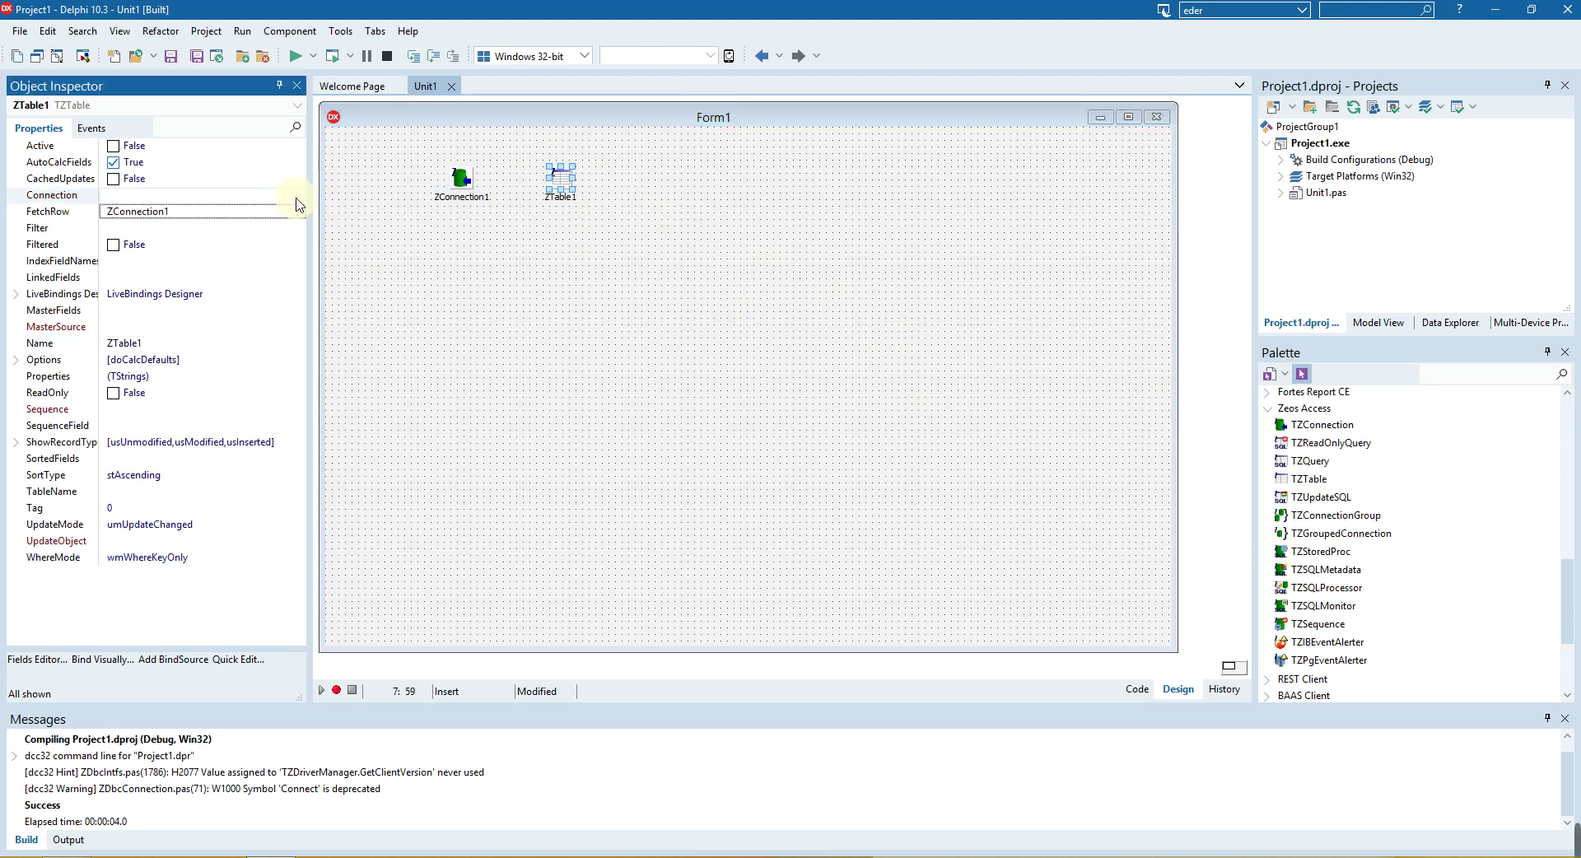
pyautogui.click(215, 213)
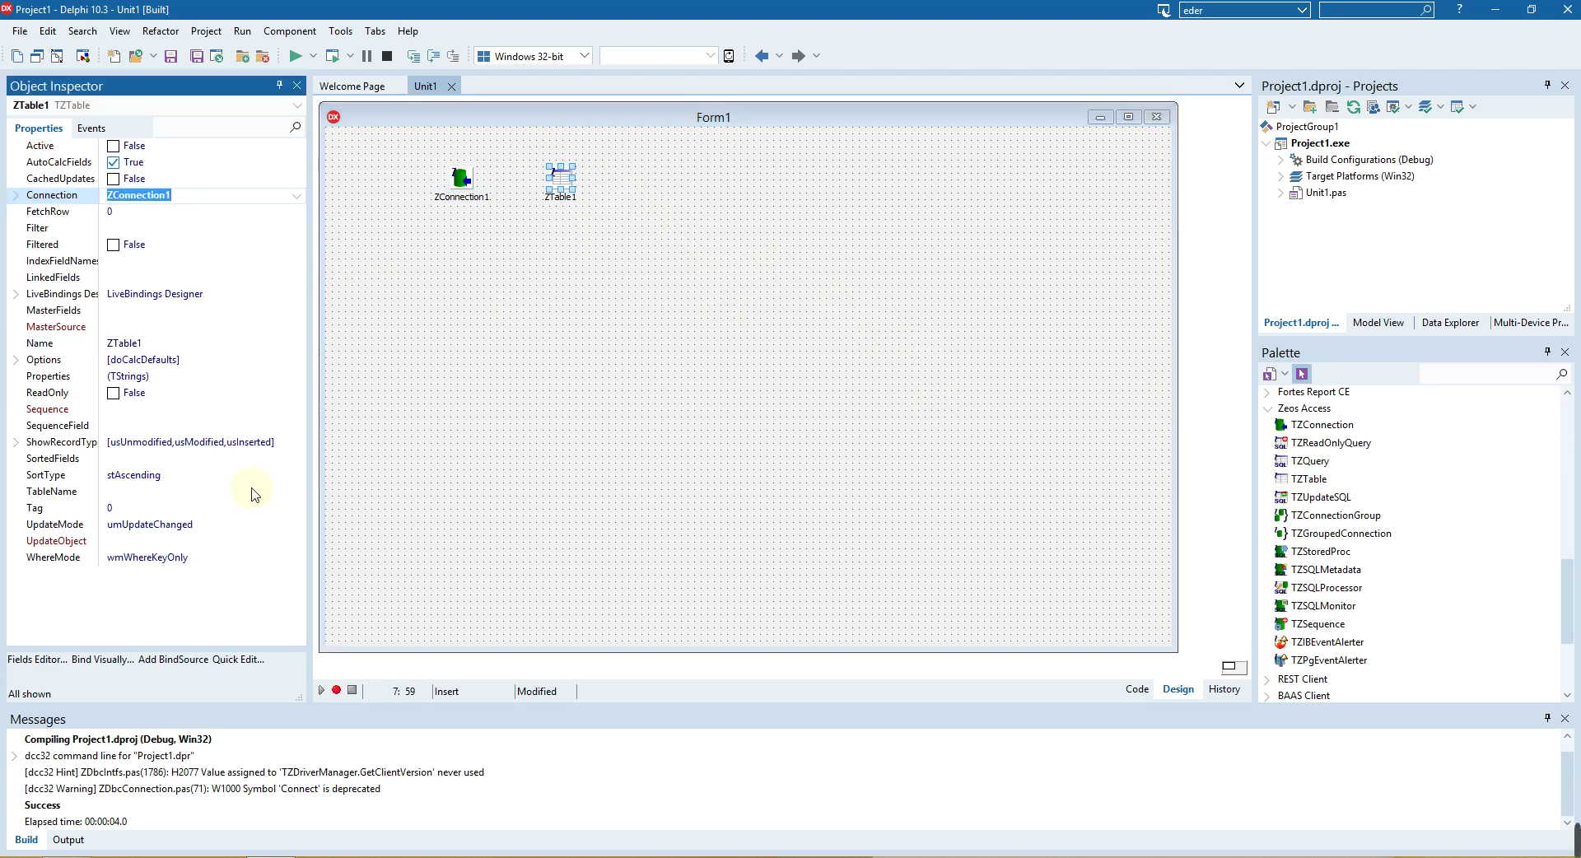
# Set the TableName of ZTable1 to PRODUTOS4 and set its Active property to True
pyautogui.click(240, 494)
pyautogui.click(297, 492)
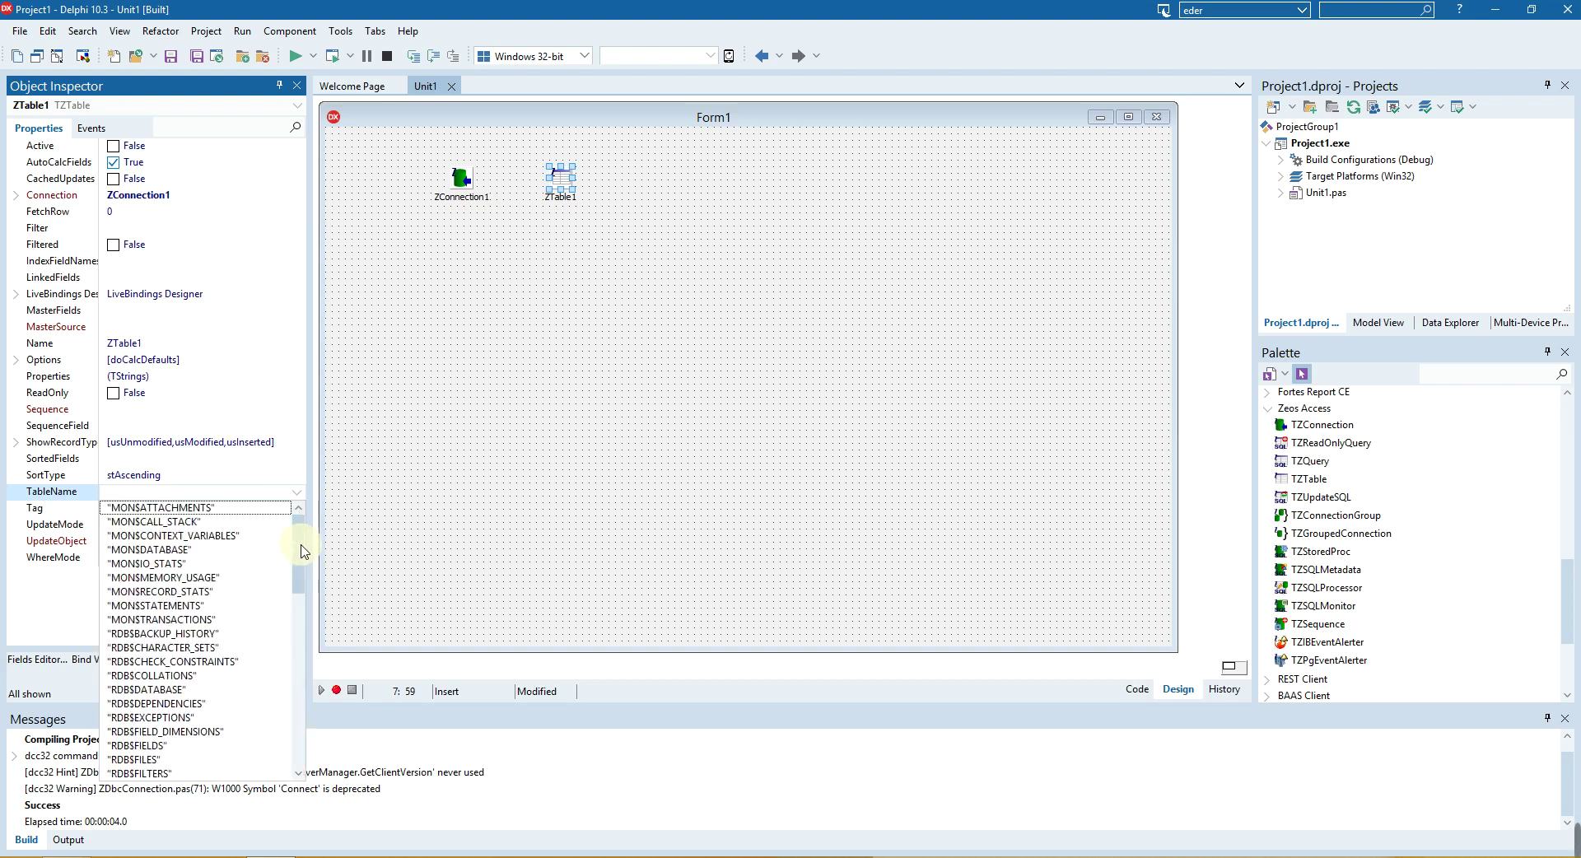
pyautogui.moveTo(297, 659); pyautogui.dragTo(303, 733)
pyautogui.click(170, 705)
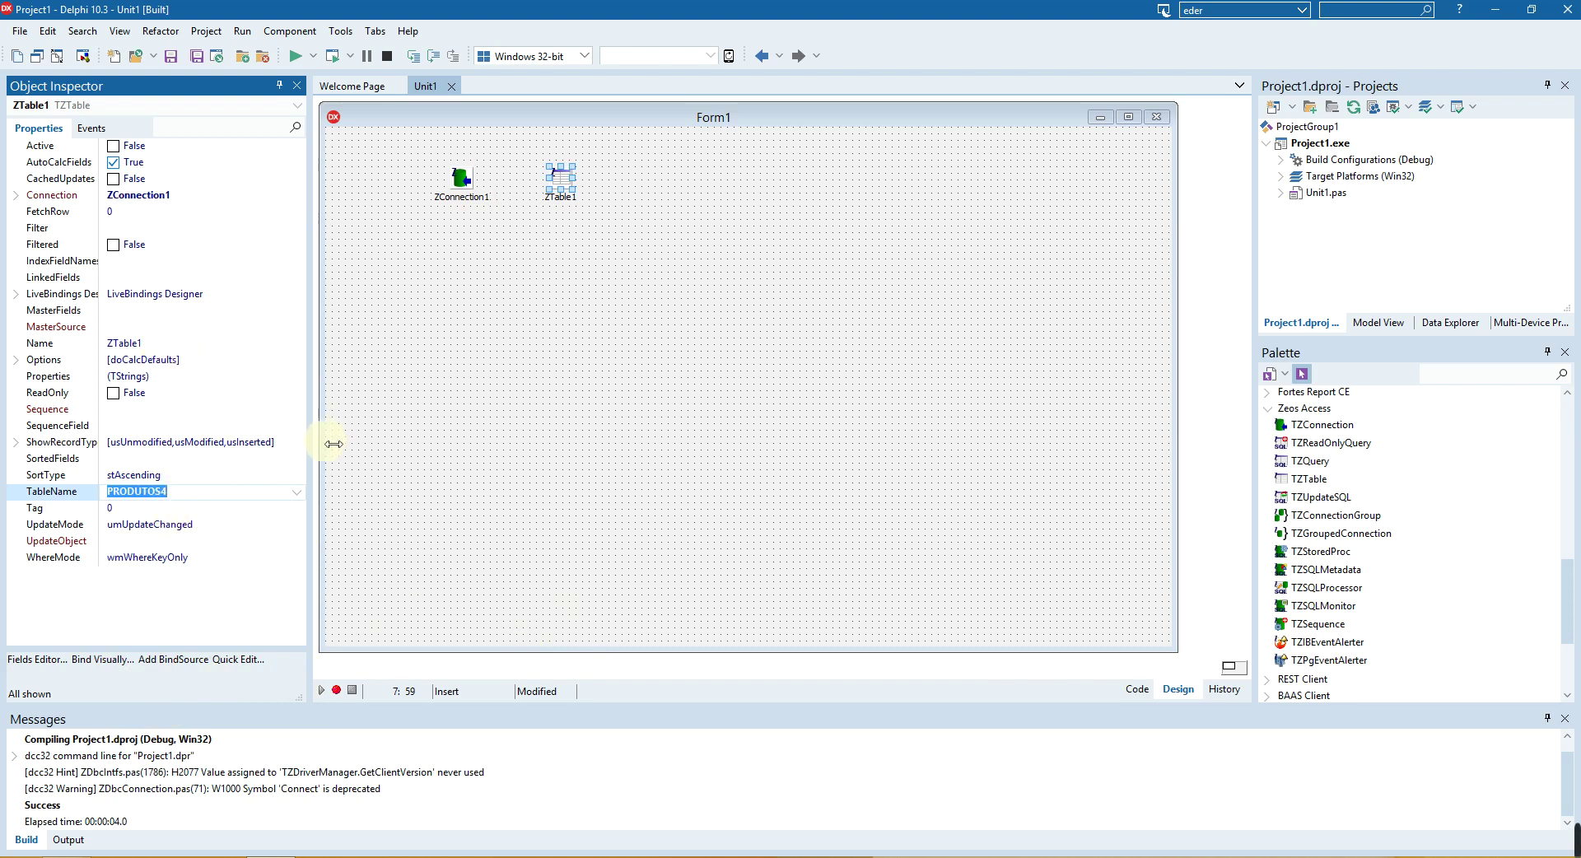
pyautogui.click(113, 147)
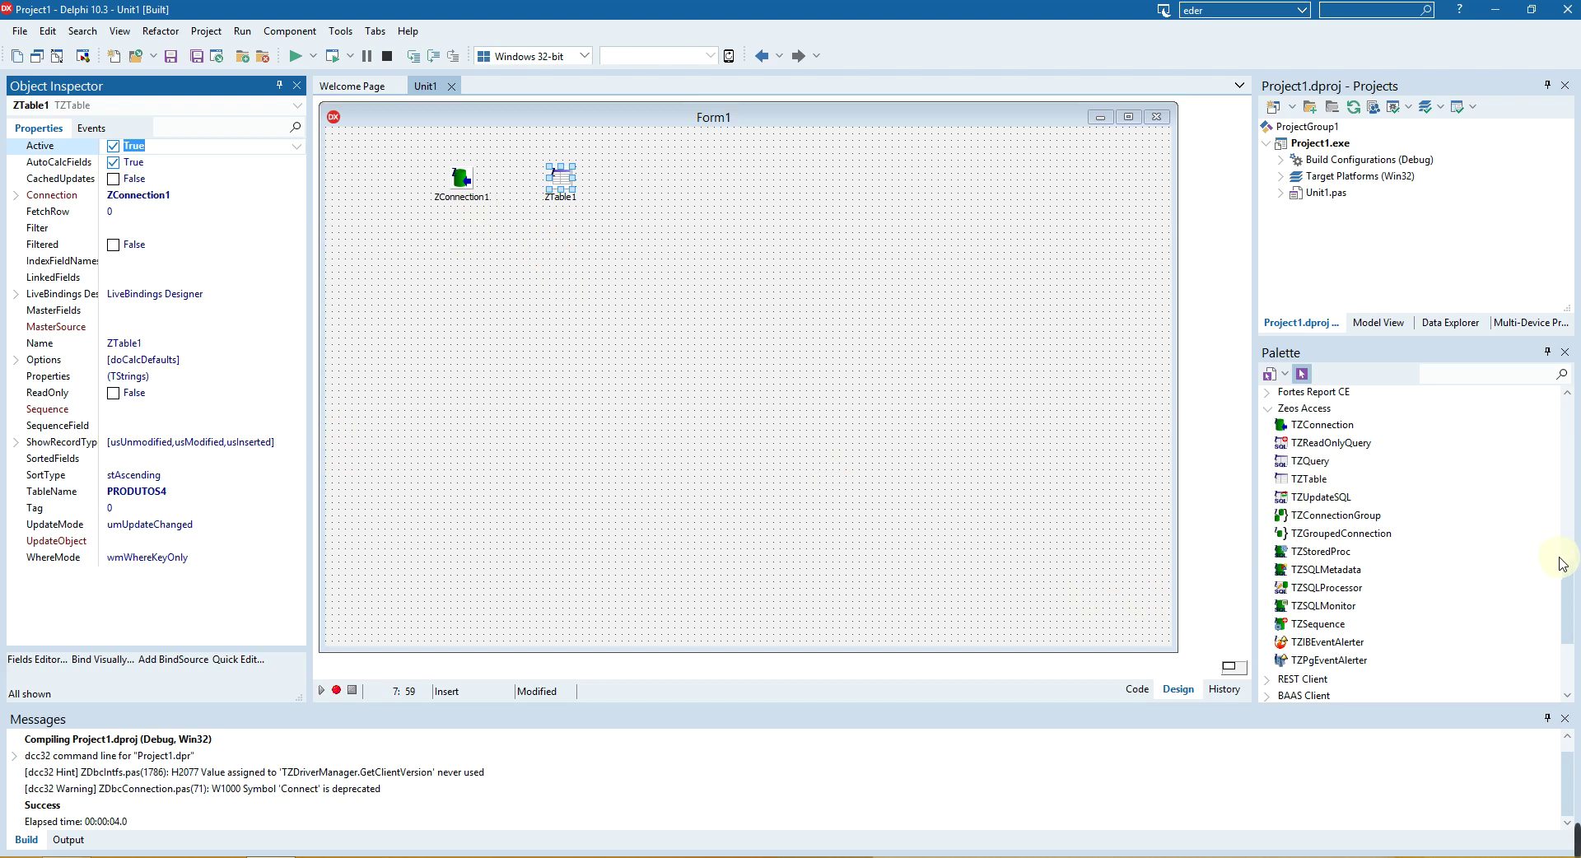
# Place a TDataSource component beside ZTable1 on the form and set its DataSet property to ZTable1
pyautogui.moveTo(1567, 568); pyautogui.dragTo(1575, 428)
pyautogui.click(1301, 458)
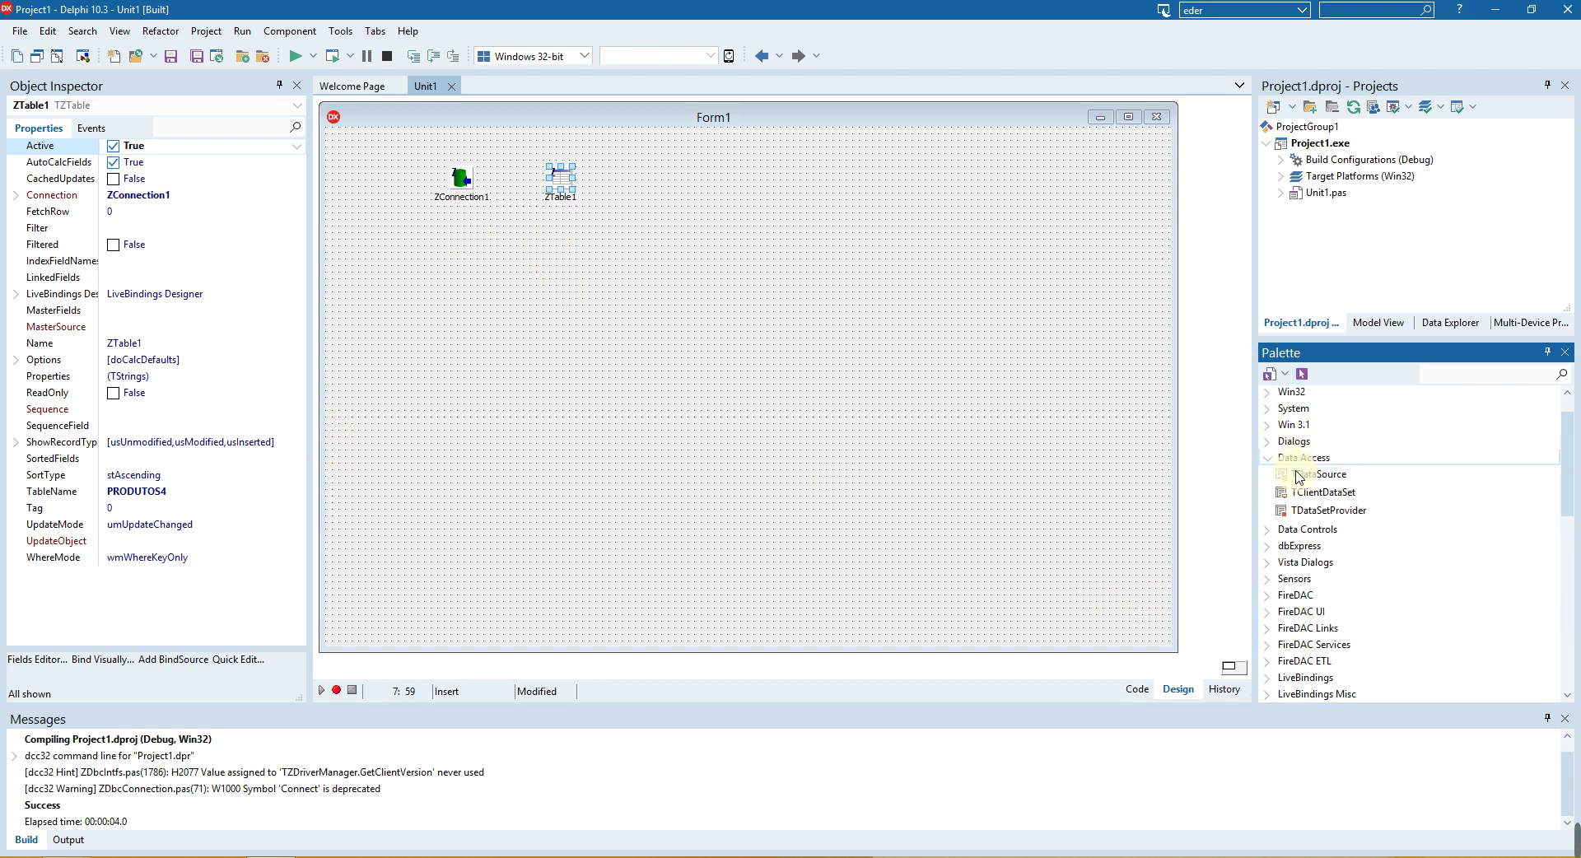
pyautogui.click(1300, 475)
pyautogui.click(633, 169)
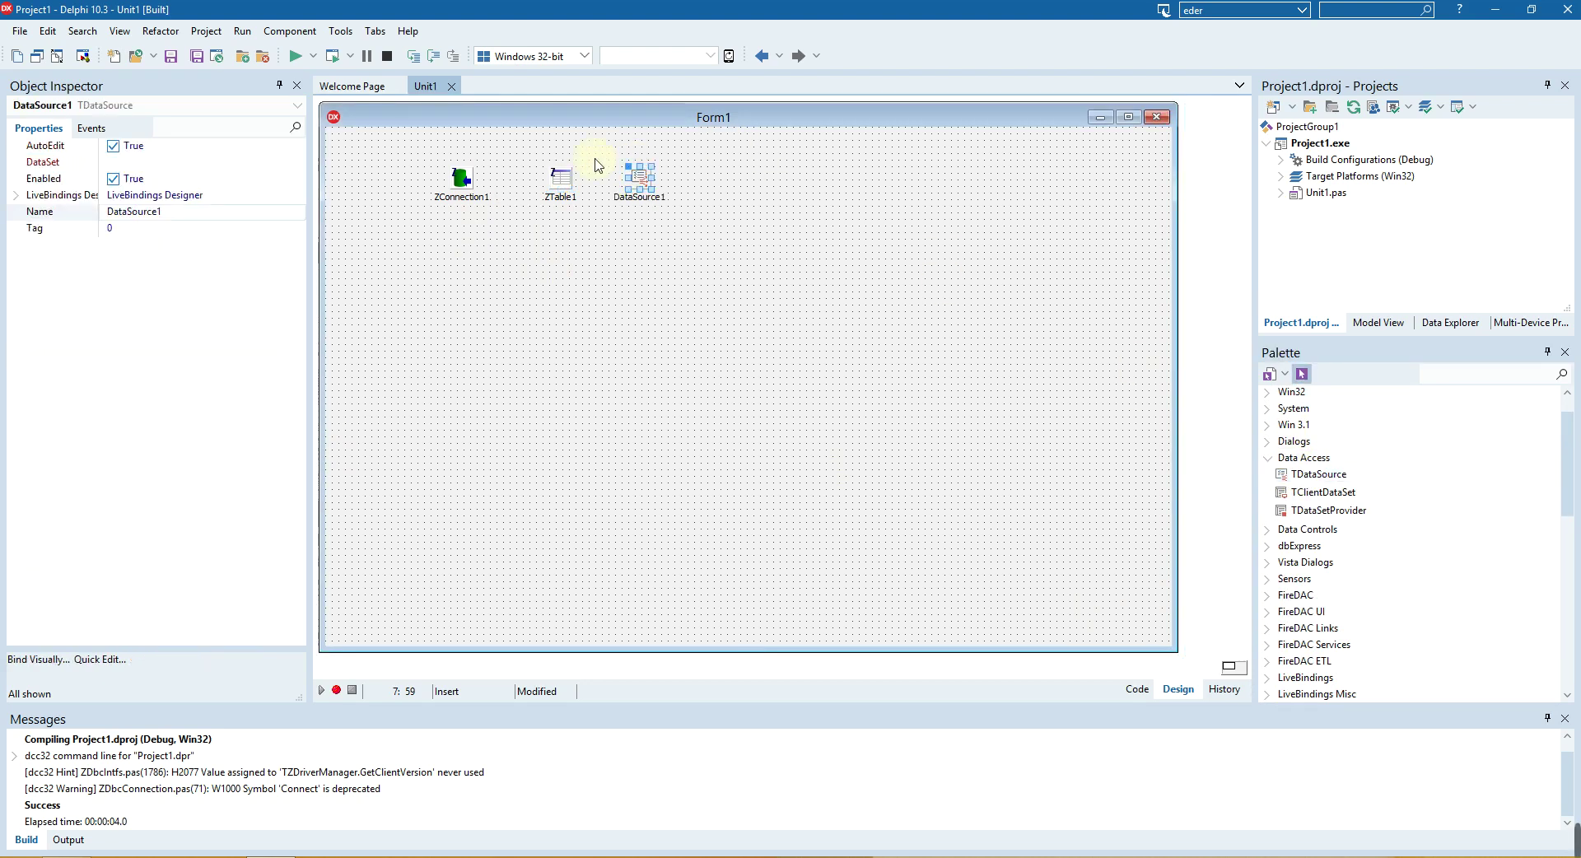
pyautogui.click(190, 163)
pyautogui.click(297, 166)
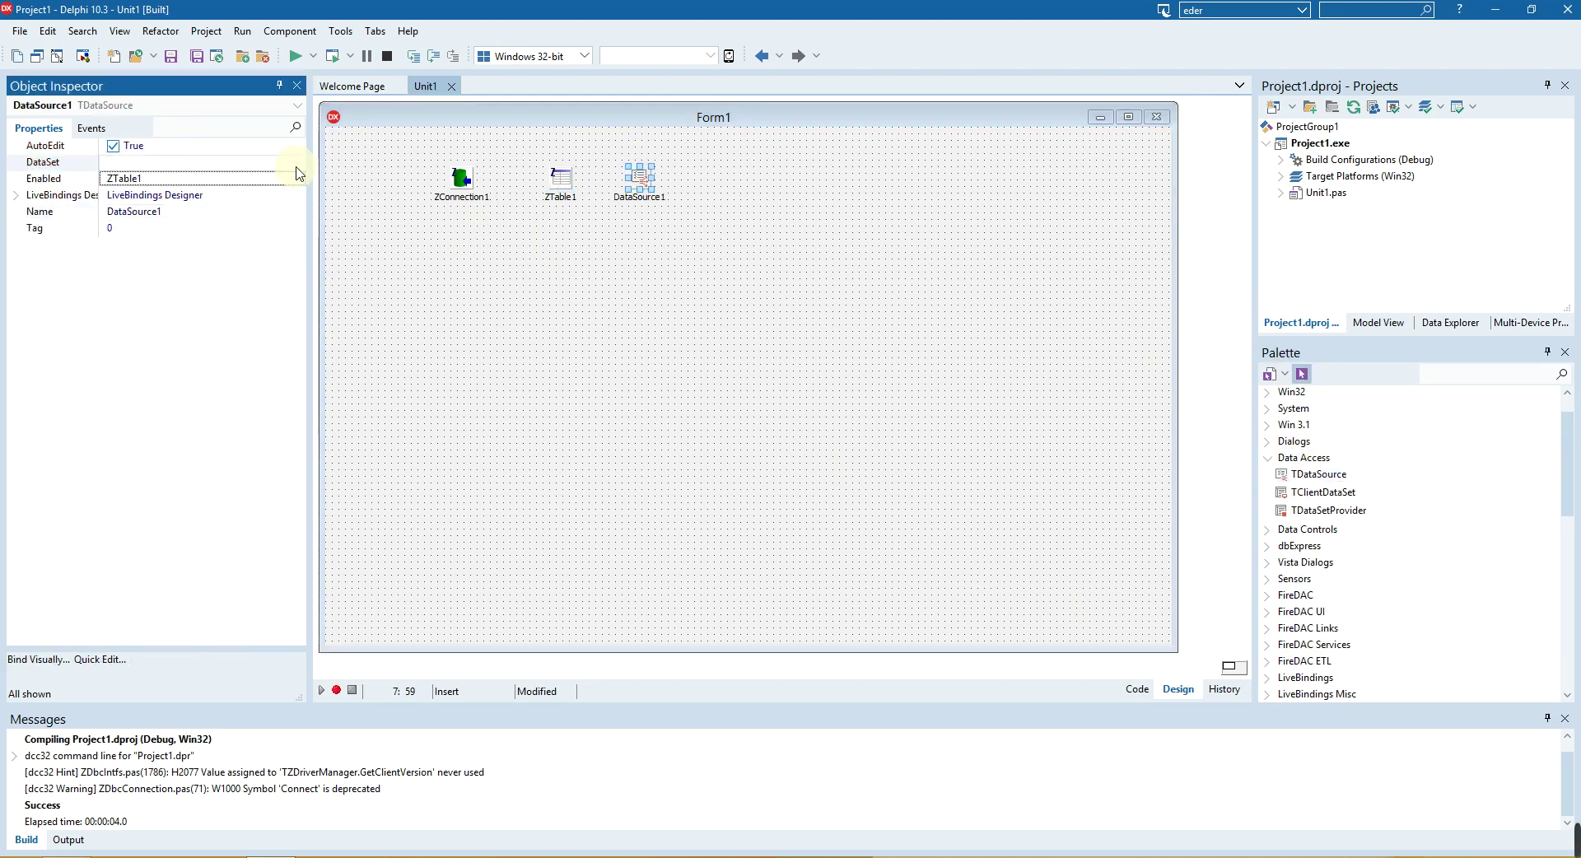
pyautogui.click(181, 181)
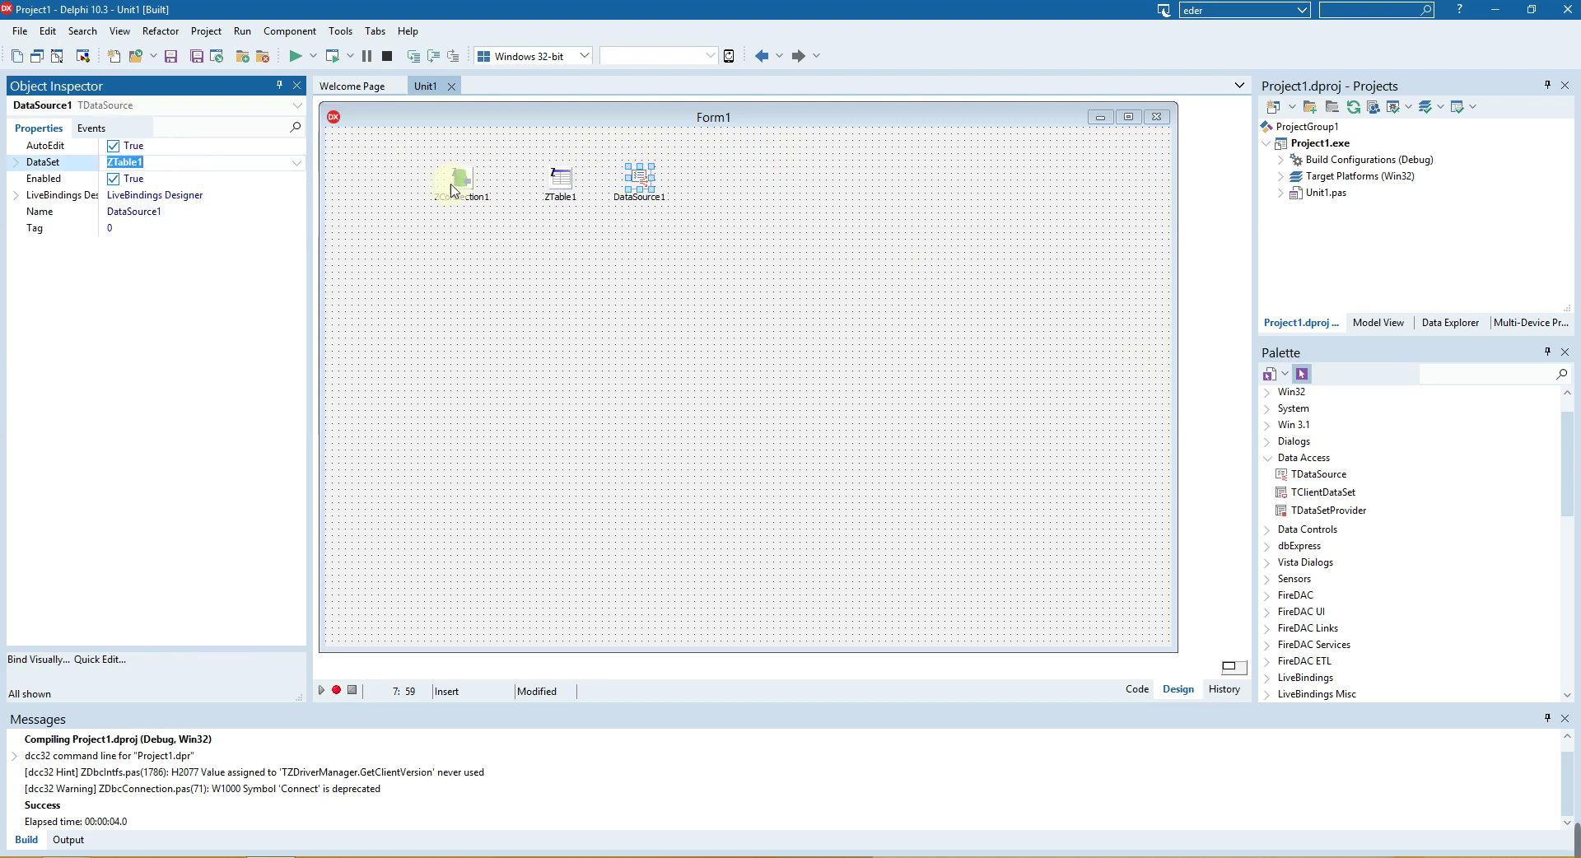
# Place a TDBGrid below the data components on the form and set its DataSource property to DataSource1
pyautogui.click(1275, 530)
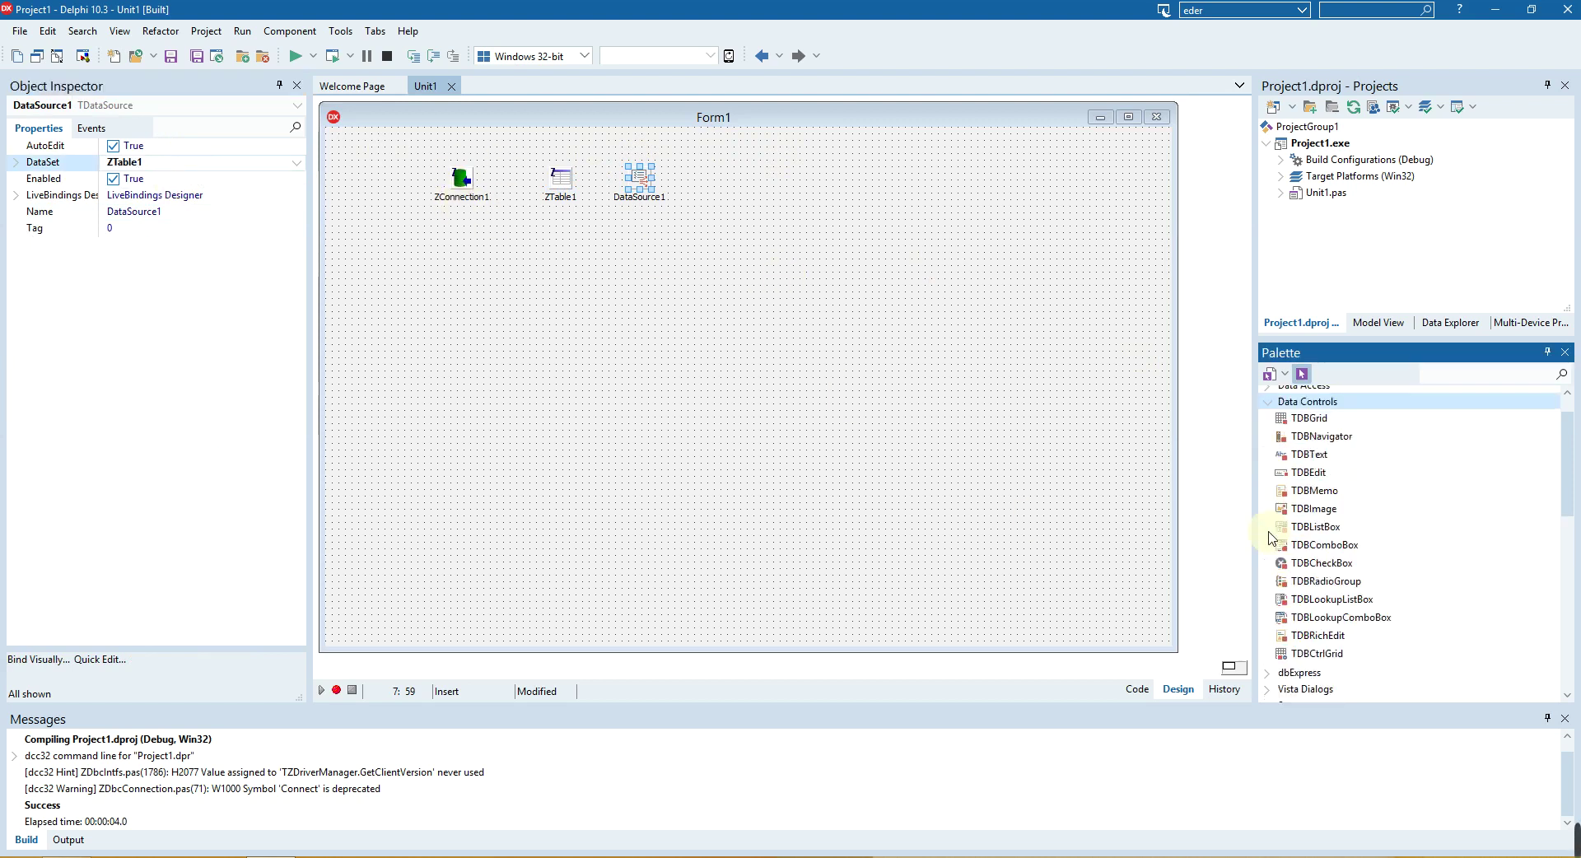
pyautogui.click(1309, 418)
pyautogui.click(389, 246)
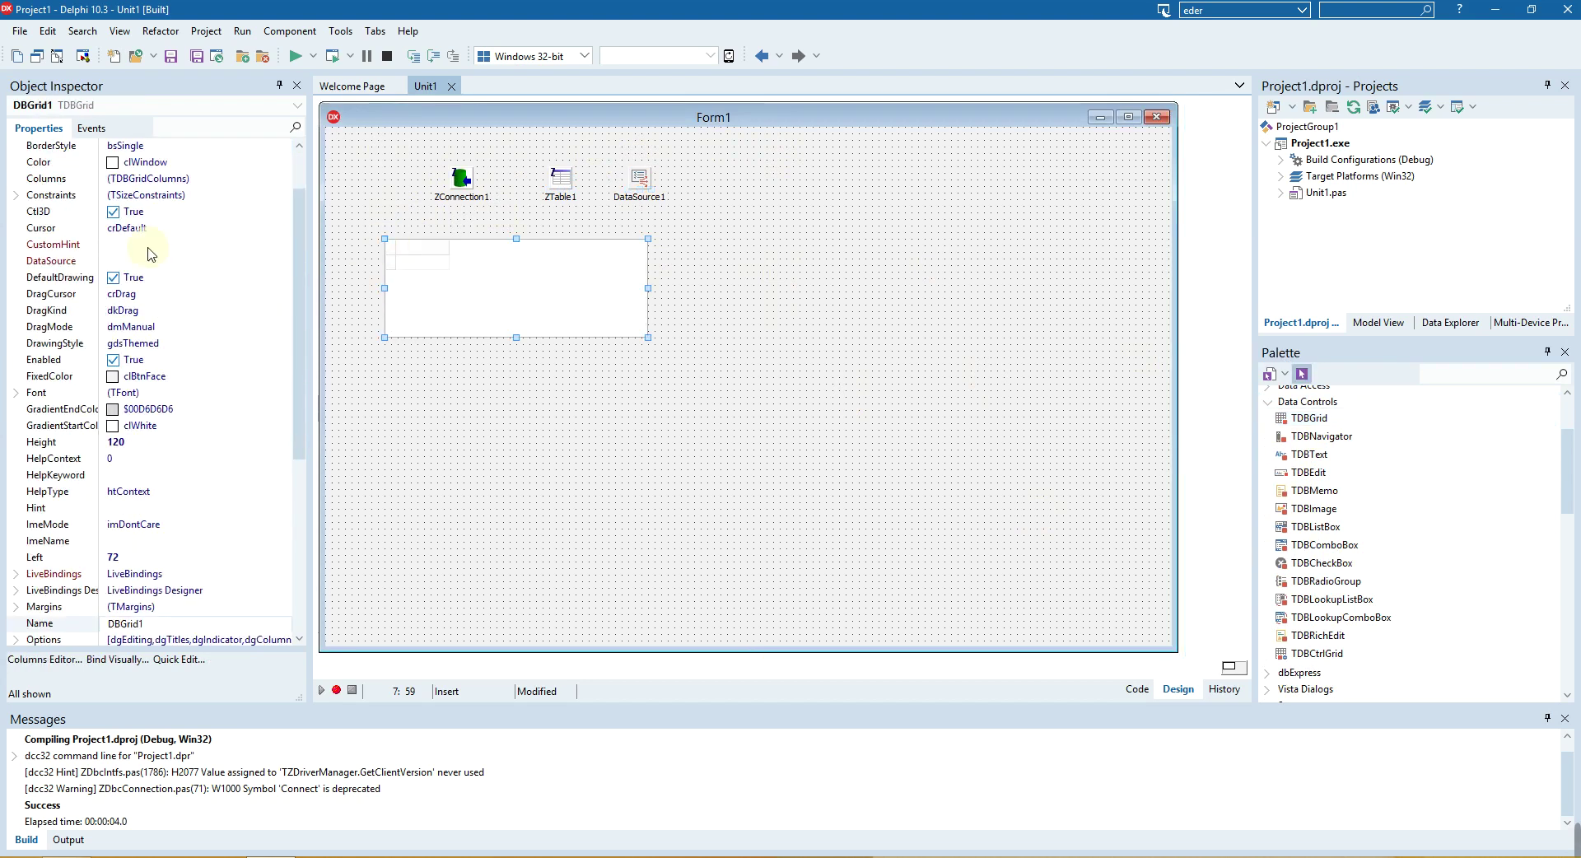
pyautogui.click(262, 263)
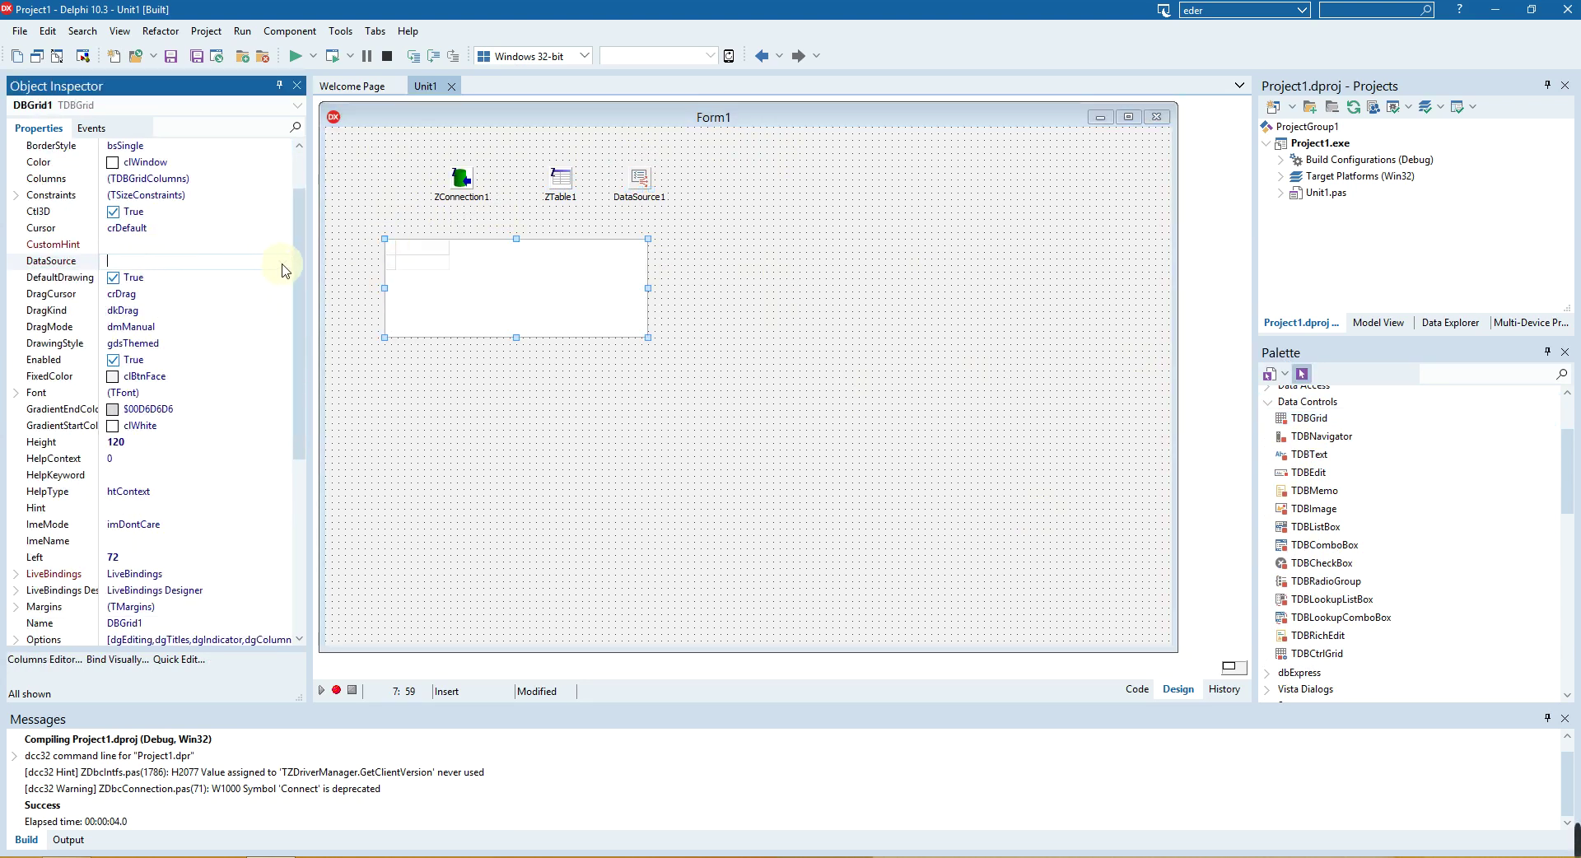
pyautogui.click(283, 262)
pyautogui.click(198, 276)
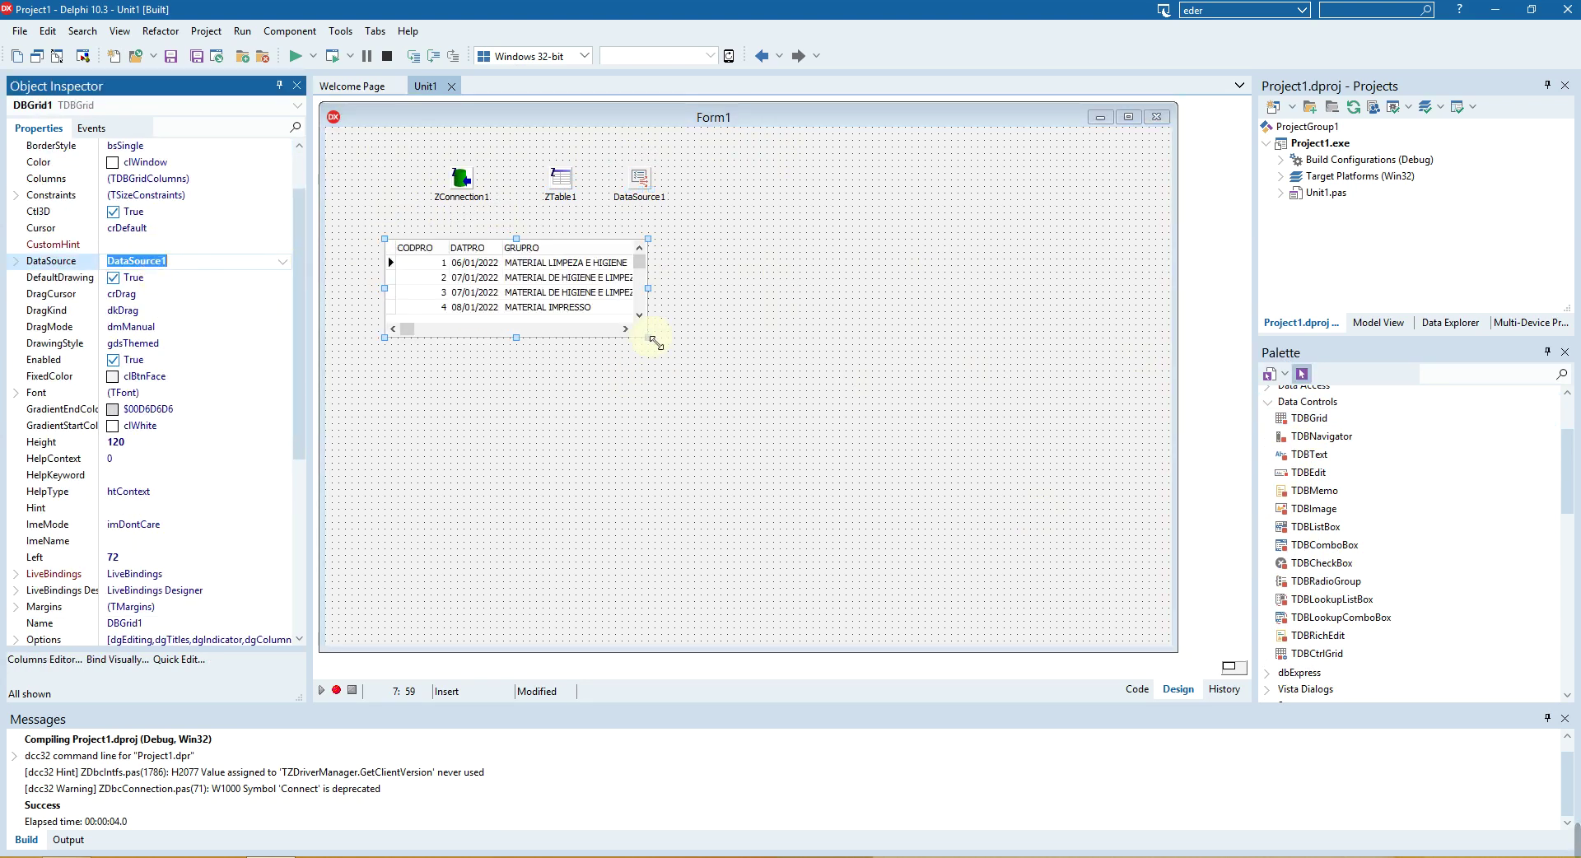
# Enlarge the data grid to a height of about 353 and widen it with Form1 to fit all columns through STAPRO
pyautogui.moveTo(648, 338); pyautogui.dragTo(1145, 531)
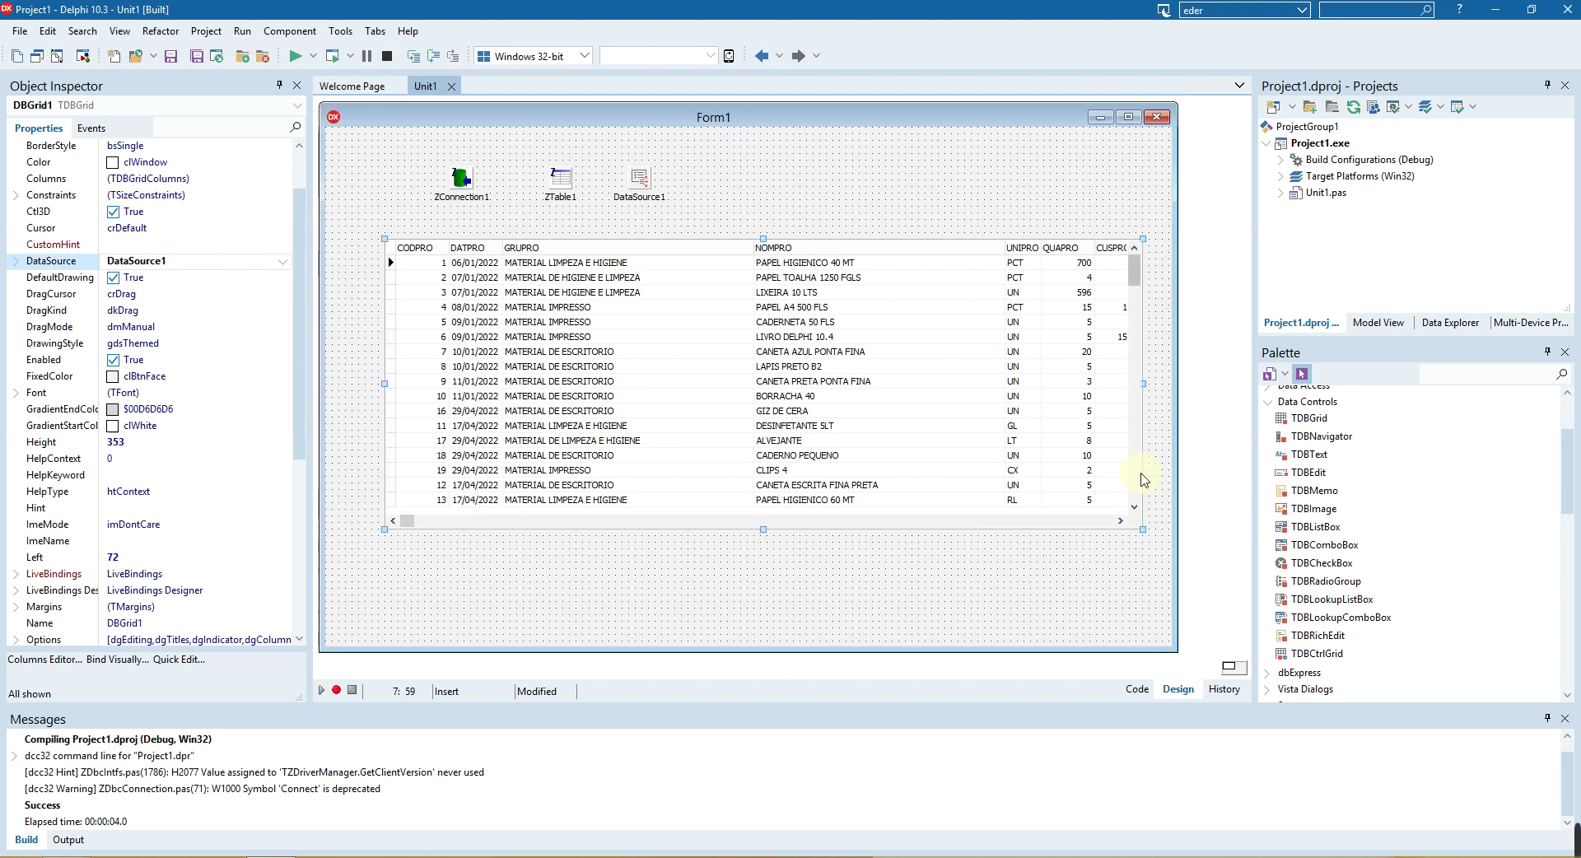
pyautogui.moveTo(1184, 460); pyautogui.dragTo(1236, 461)
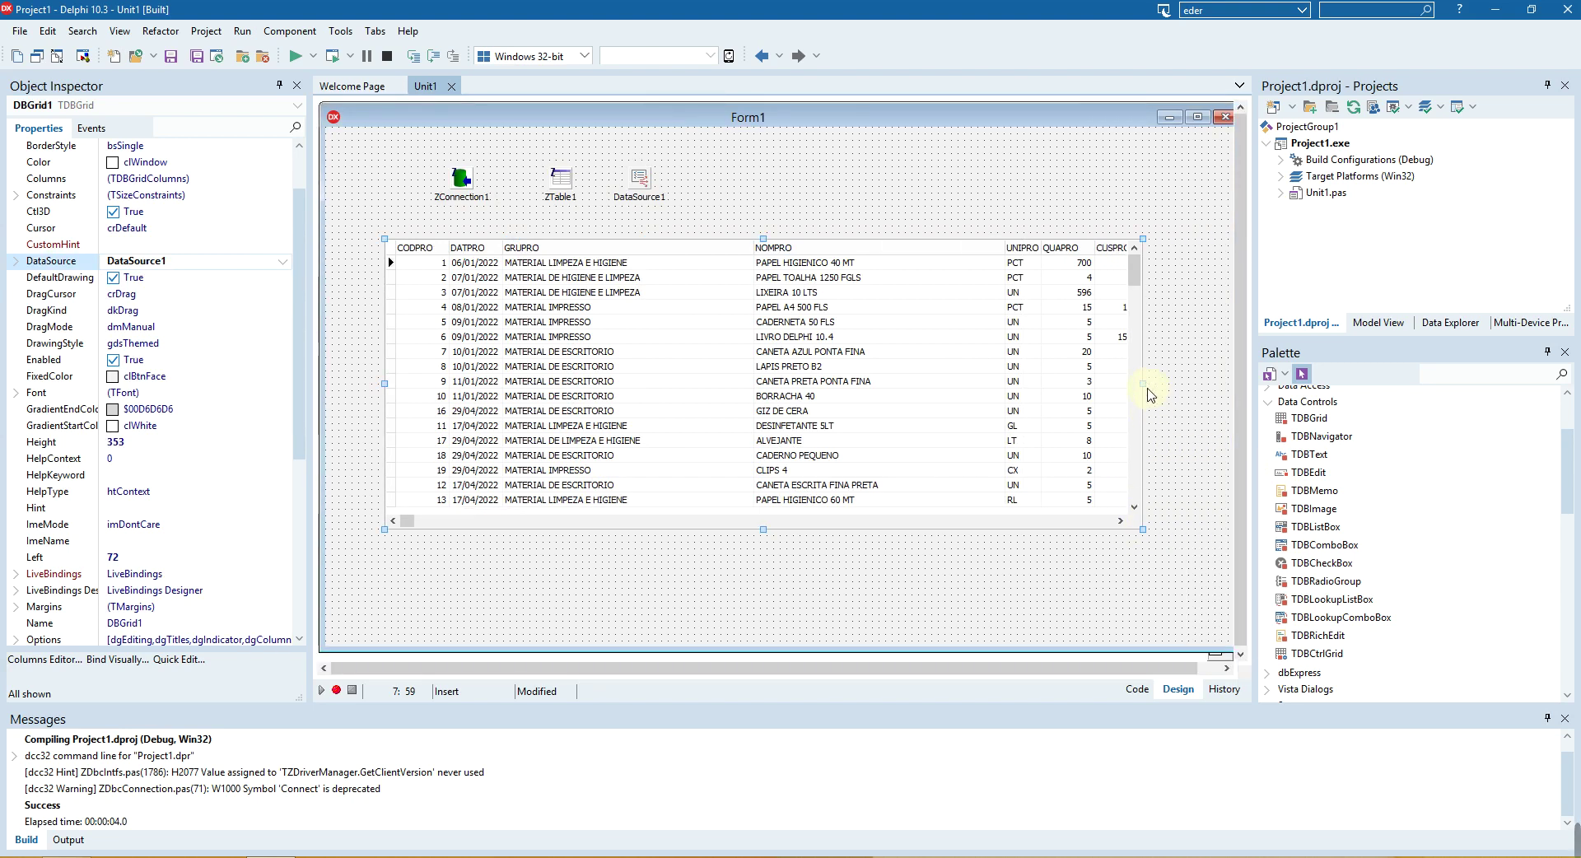
pyautogui.moveTo(1145, 384); pyautogui.dragTo(1222, 384)
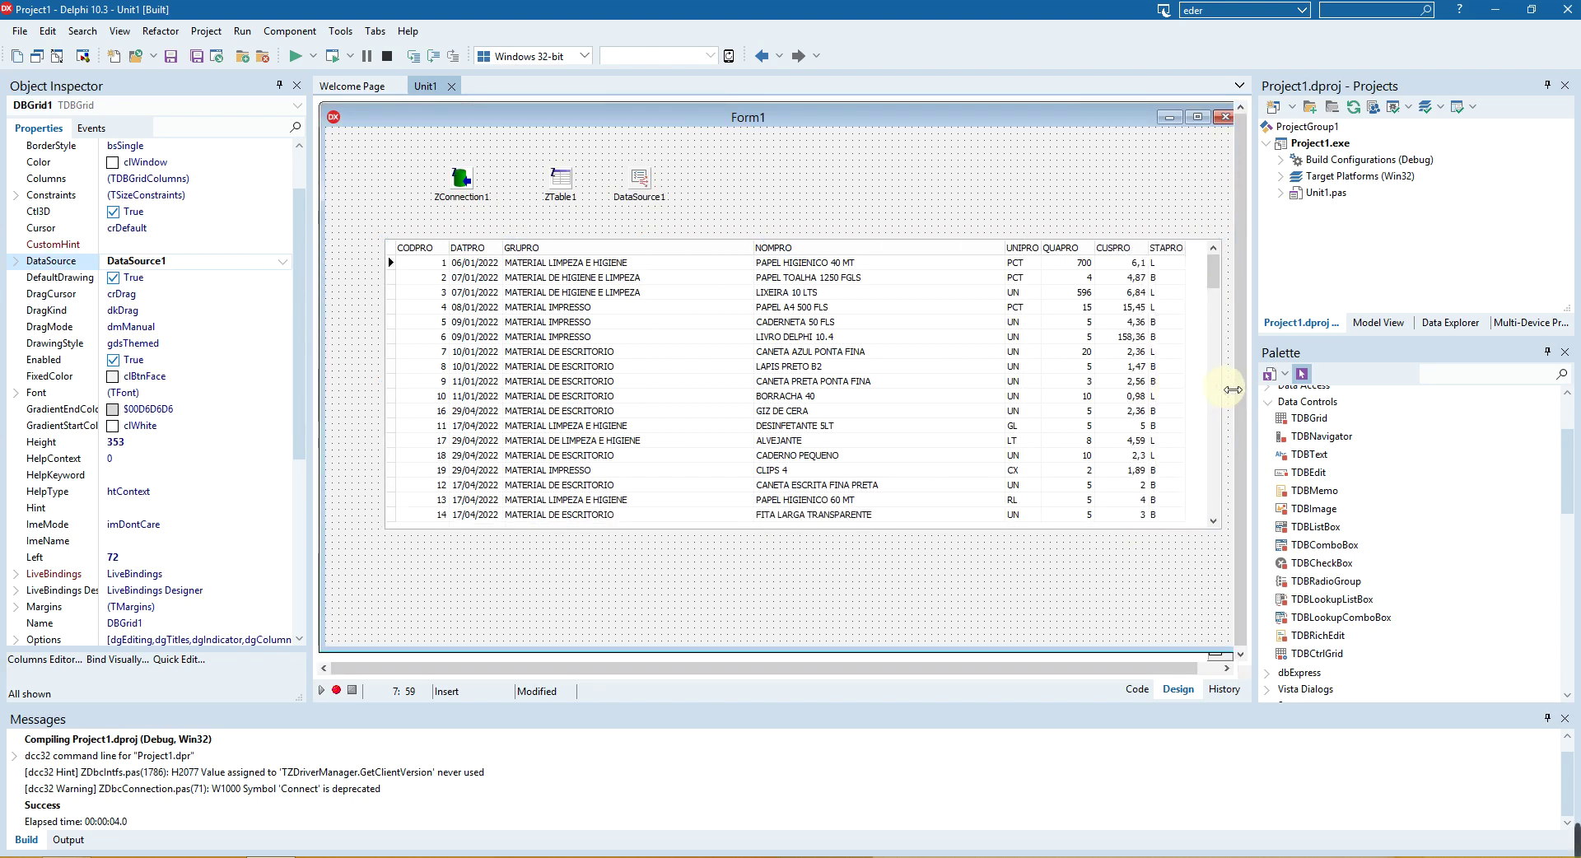
# Run the project to check the product records in the grid, then close the running Form1 window and select the form in the designer
pyautogui.click(295, 56)
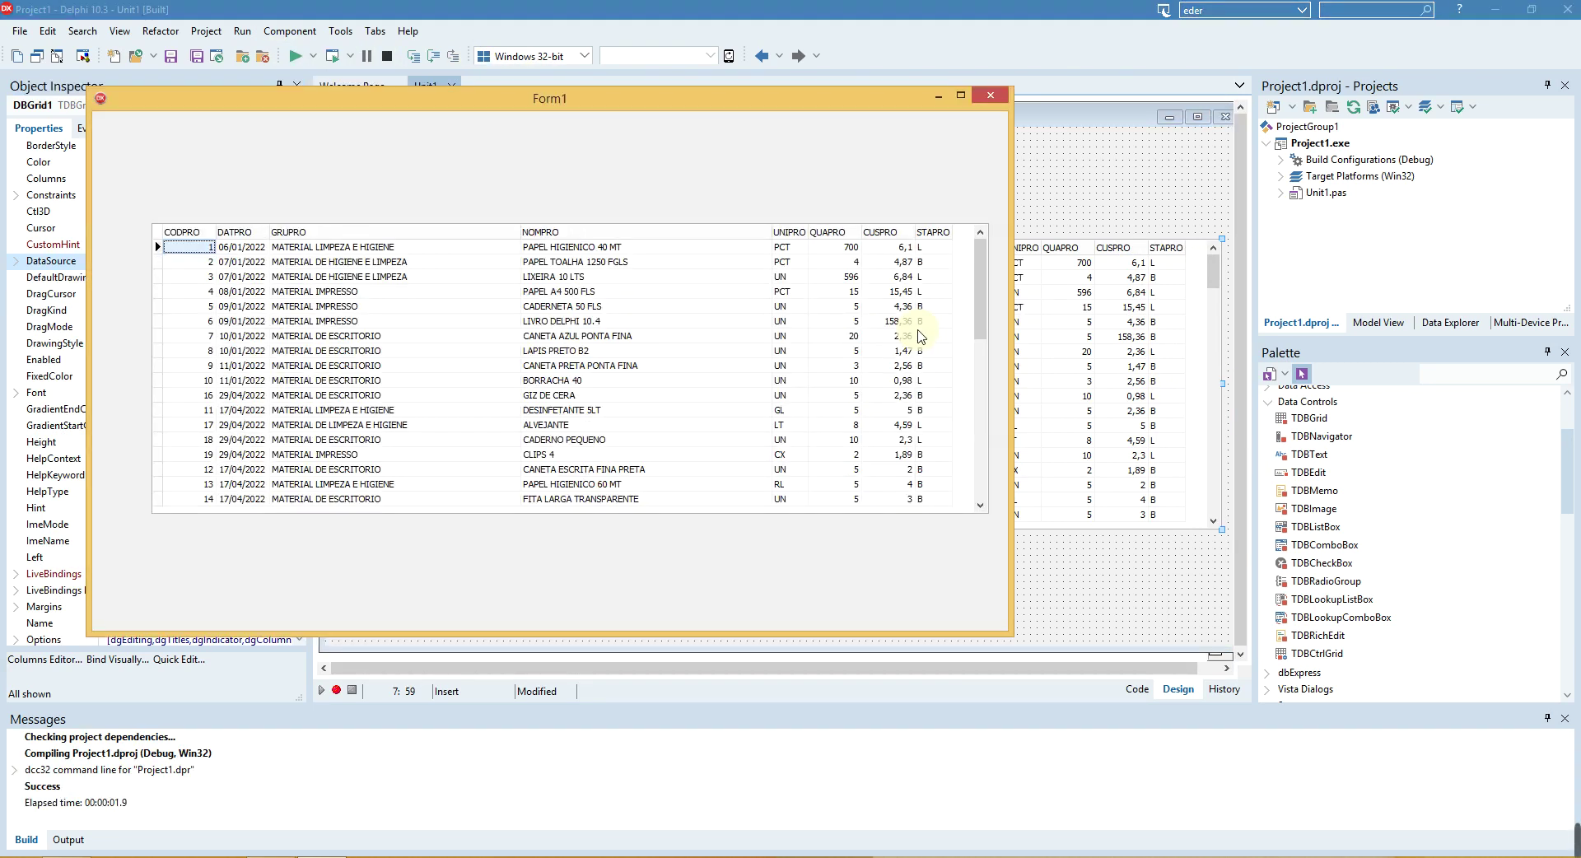
pyautogui.moveTo(618, 105); pyautogui.dragTo(829, 126)
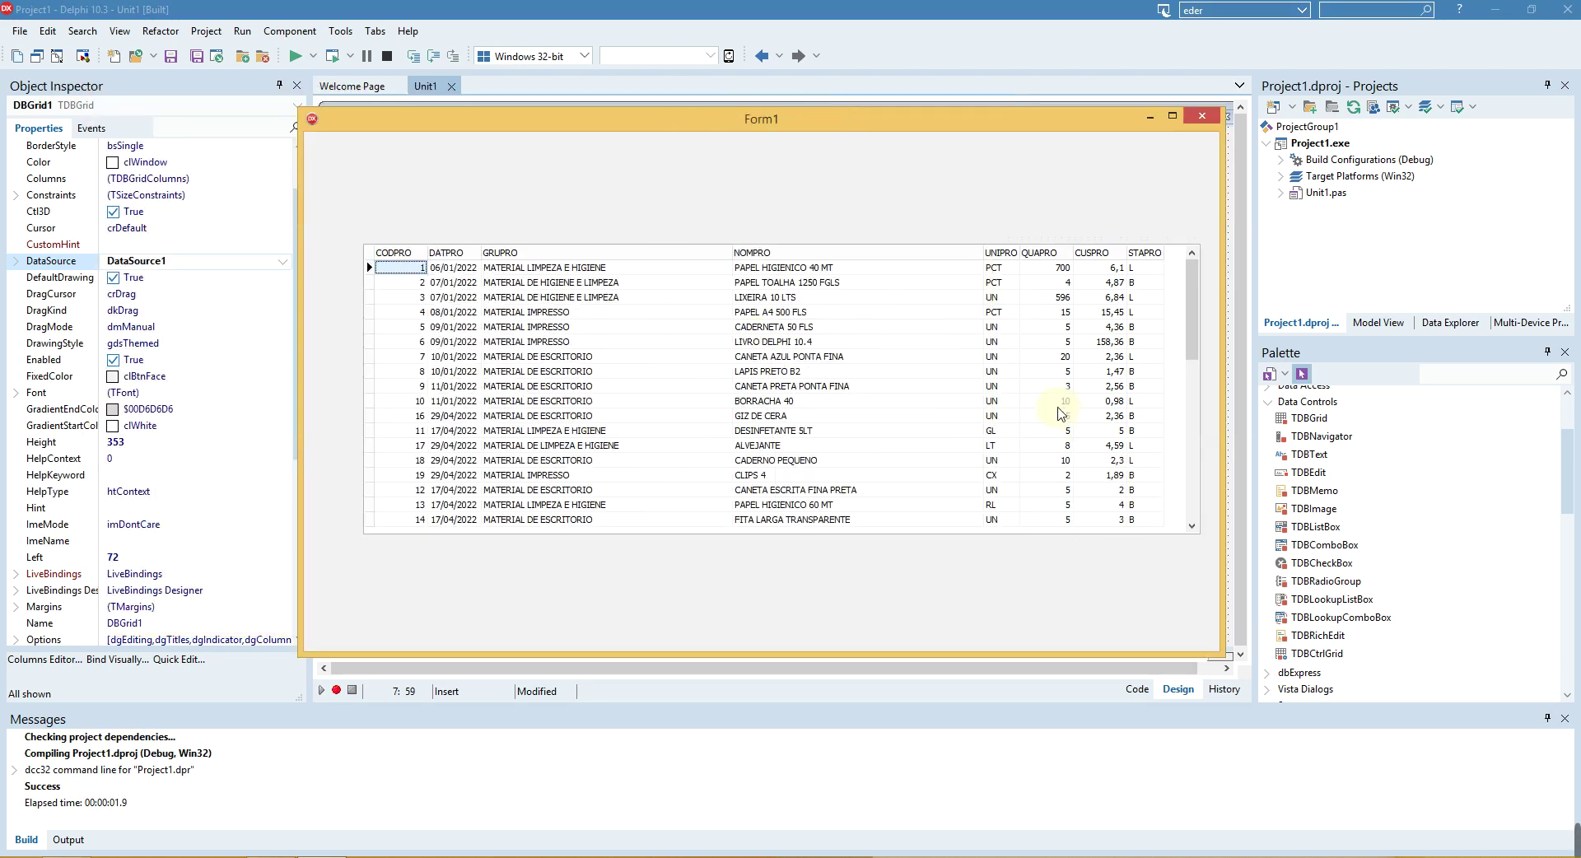
pyautogui.moveTo(1576, 842)
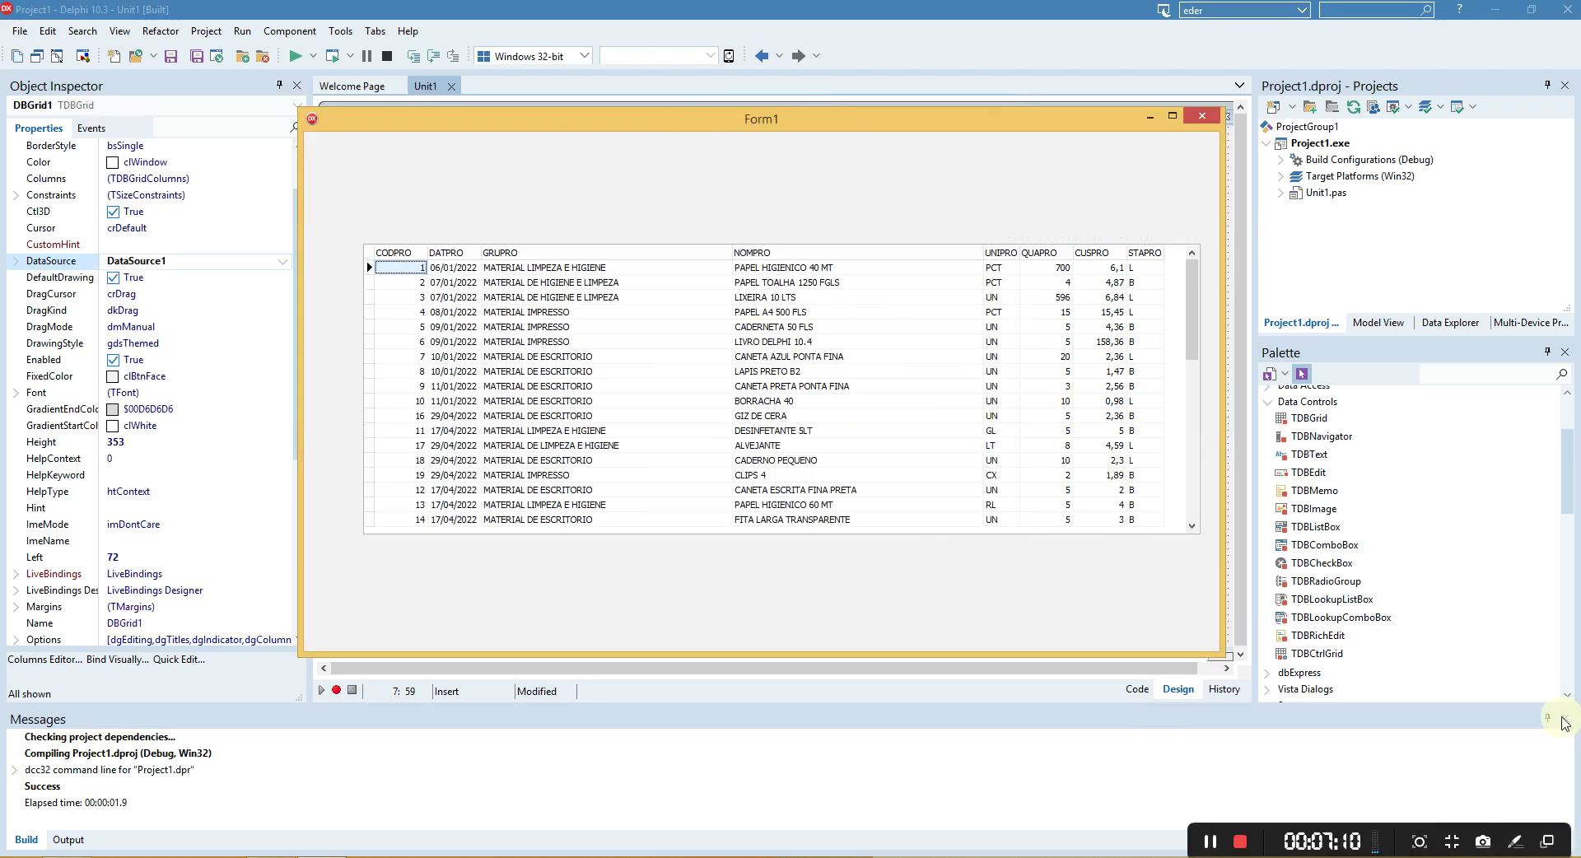
pyautogui.click(1202, 116)
pyautogui.click(828, 118)
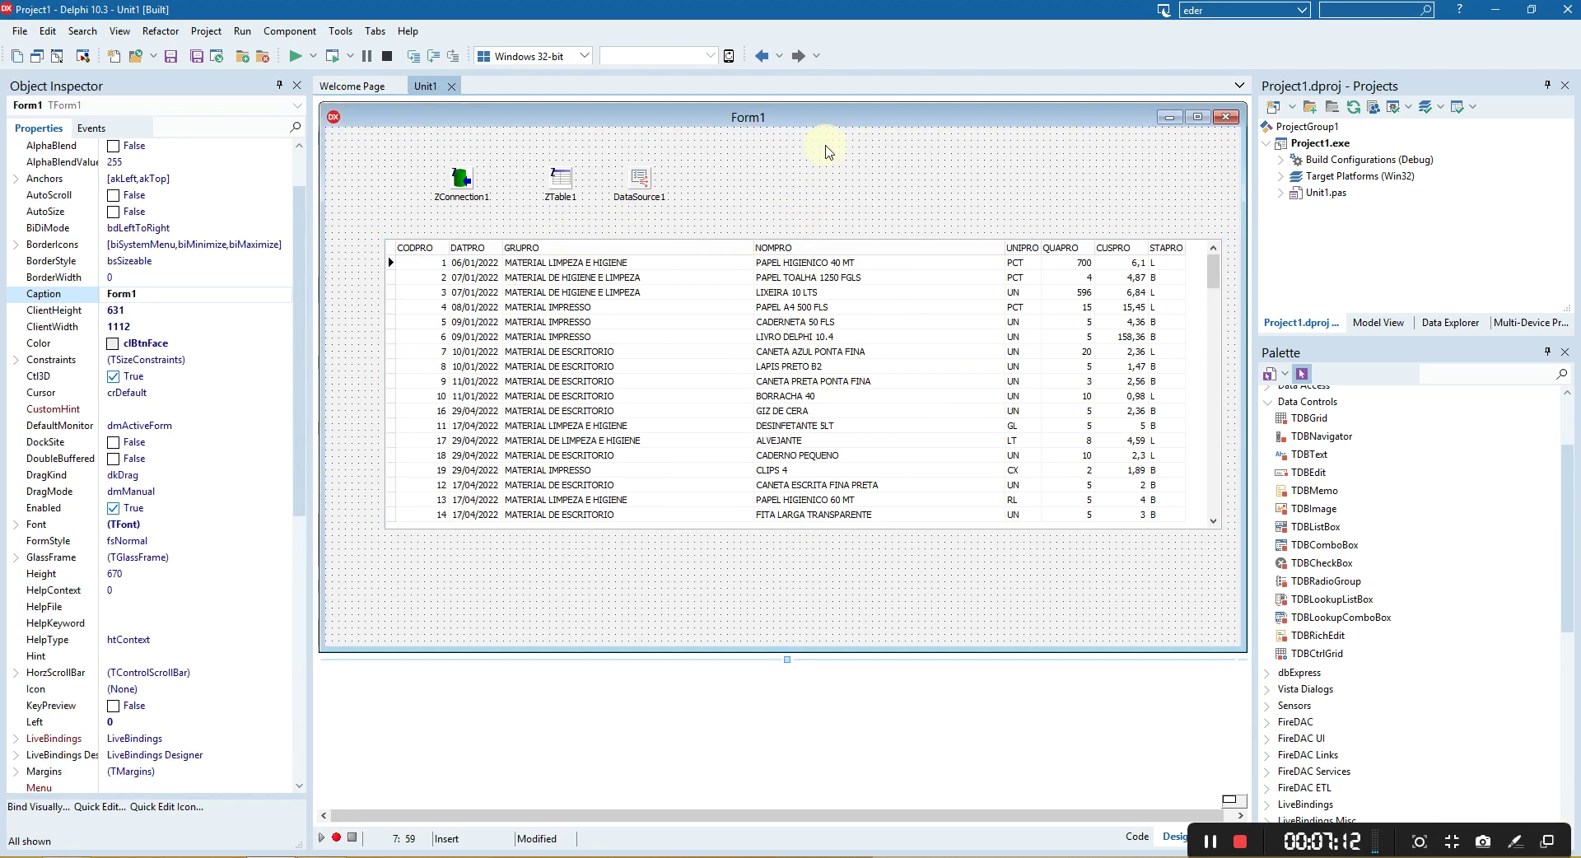